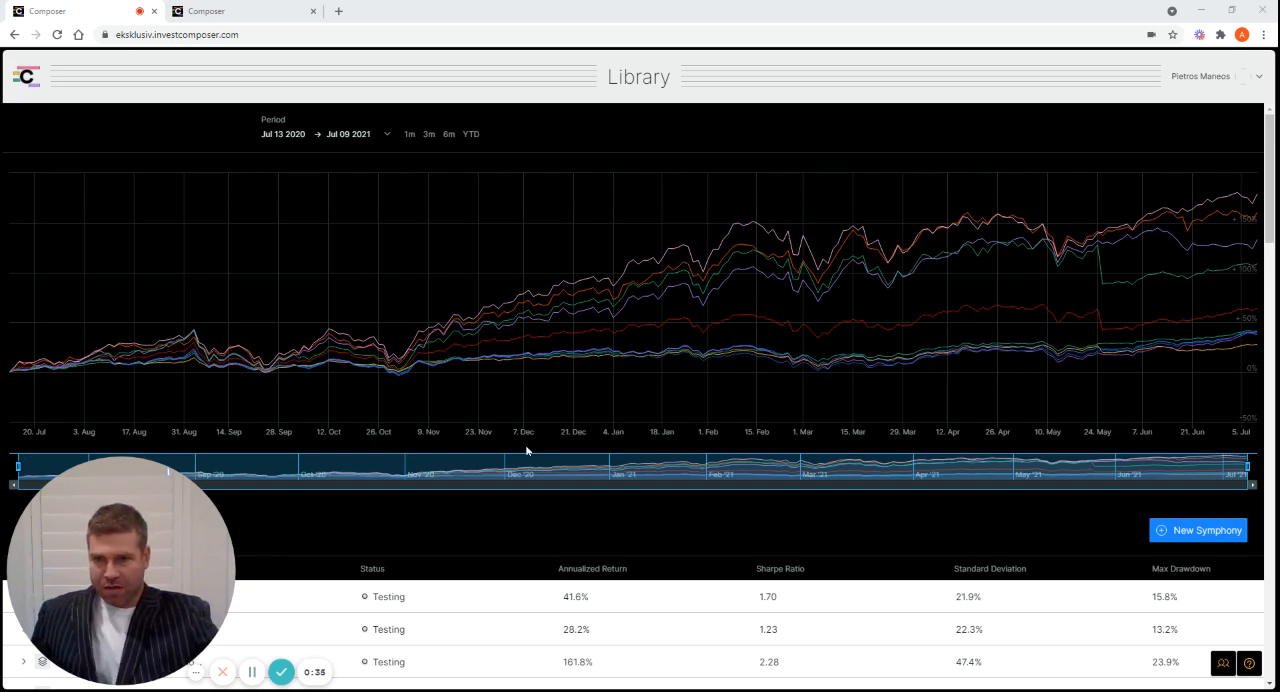
Look through the symphonies listed in the library and view the open Permanent Store of Wealth - 4 ETFs symphony
scroll(527, 451, "down", 5)
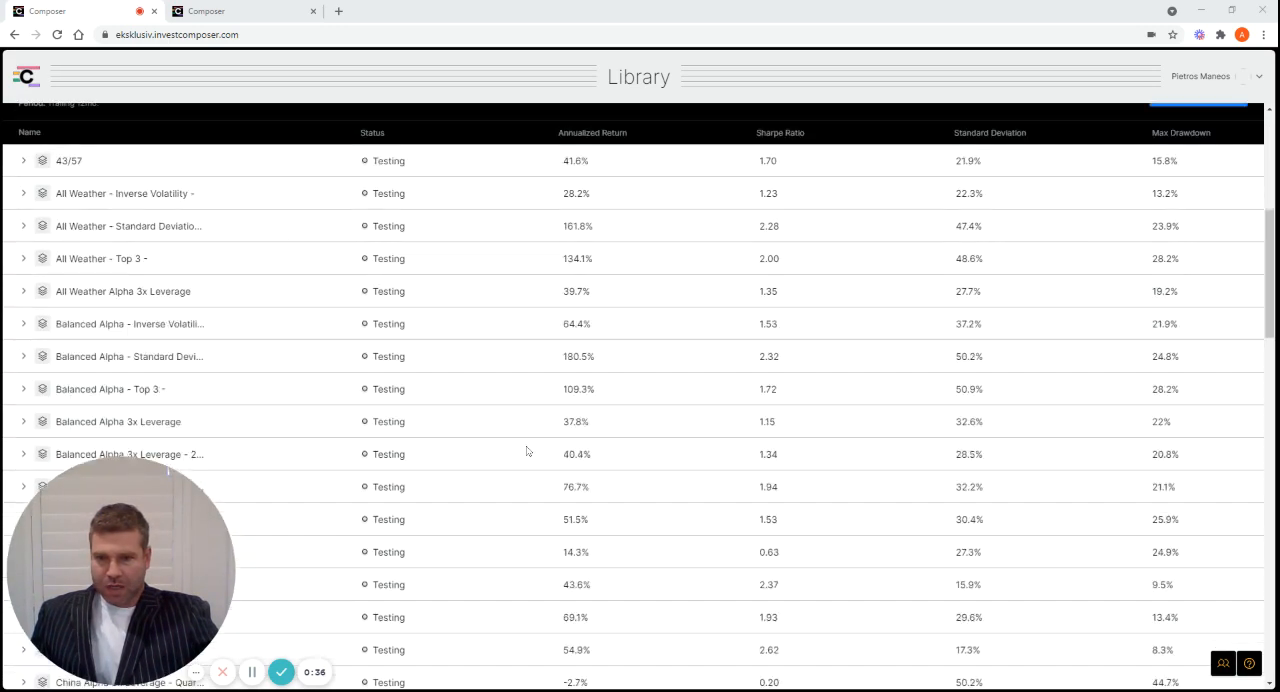
scroll(527, 451, "down", 1)
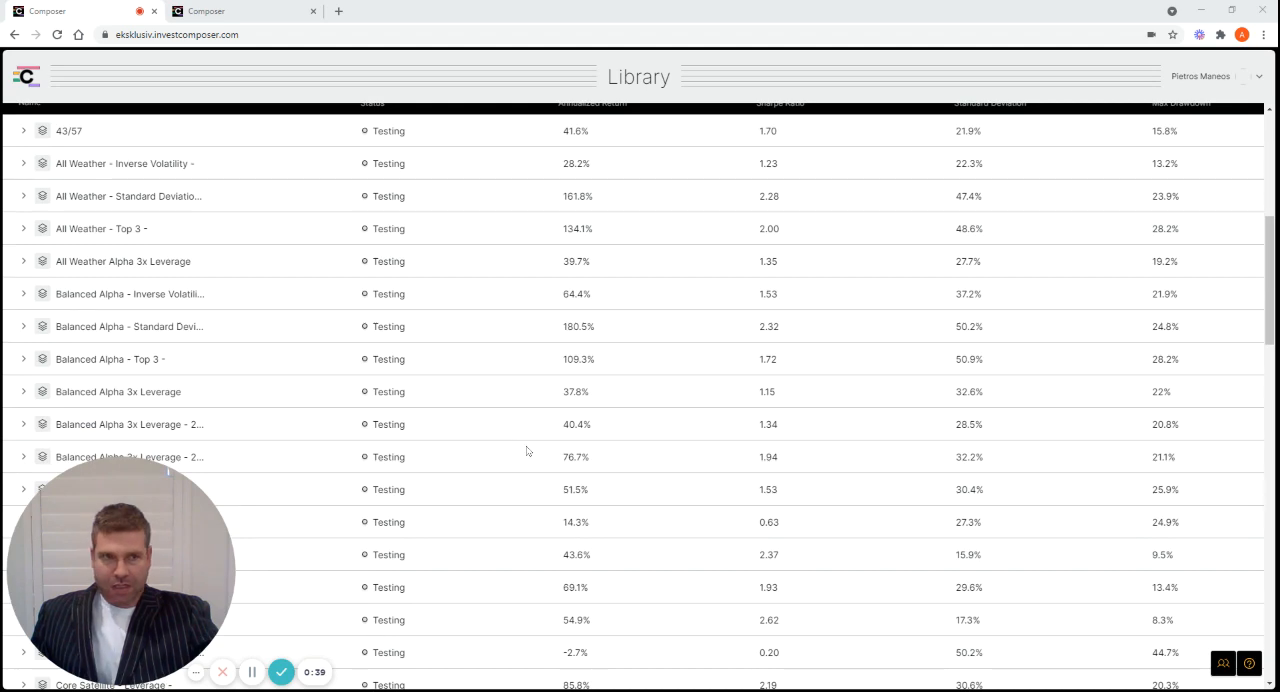
scroll(527, 451, "down", 2)
scroll(527, 451, "down", 3)
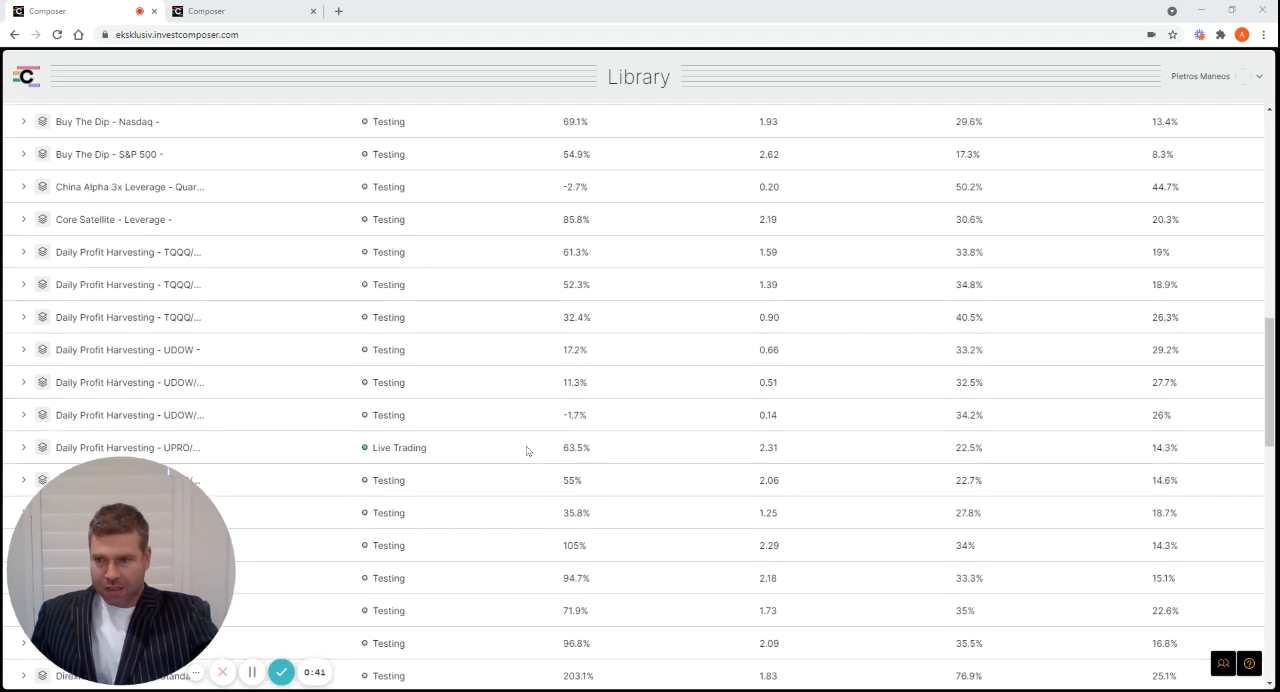
scroll(527, 451, "down", 5)
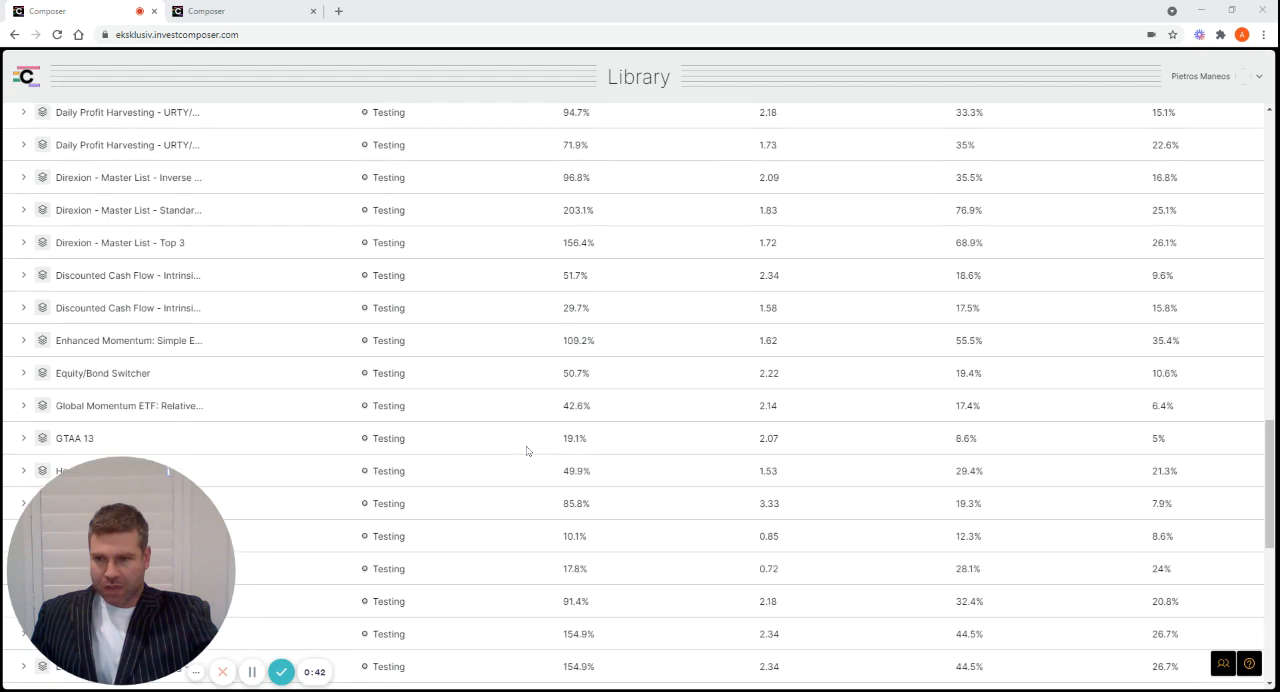
scroll(527, 451, "down", 3)
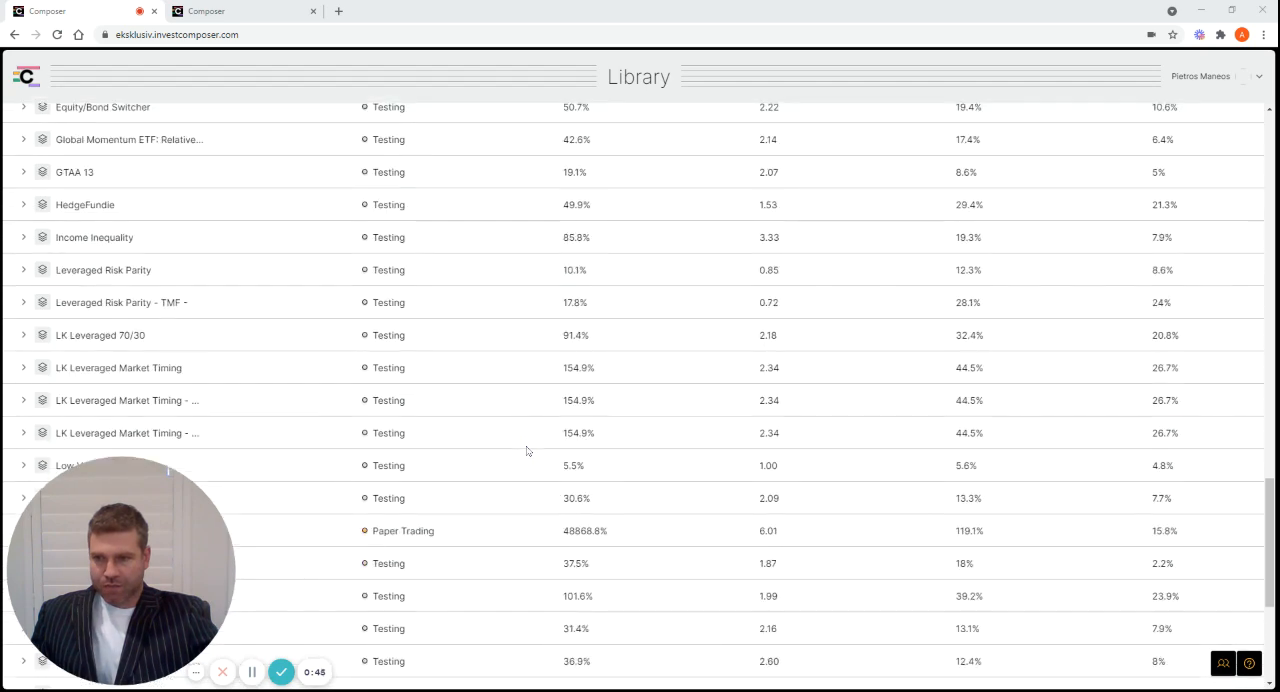
scroll(527, 451, "down", 4)
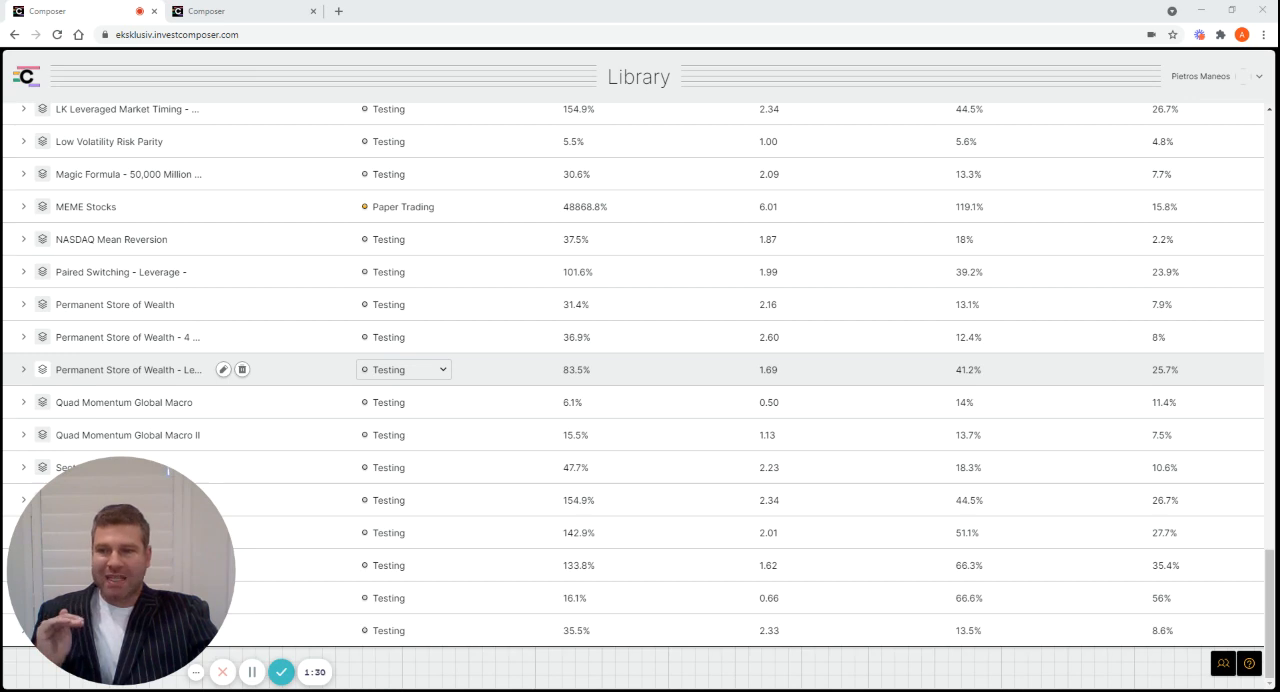
left_click(270, 11)
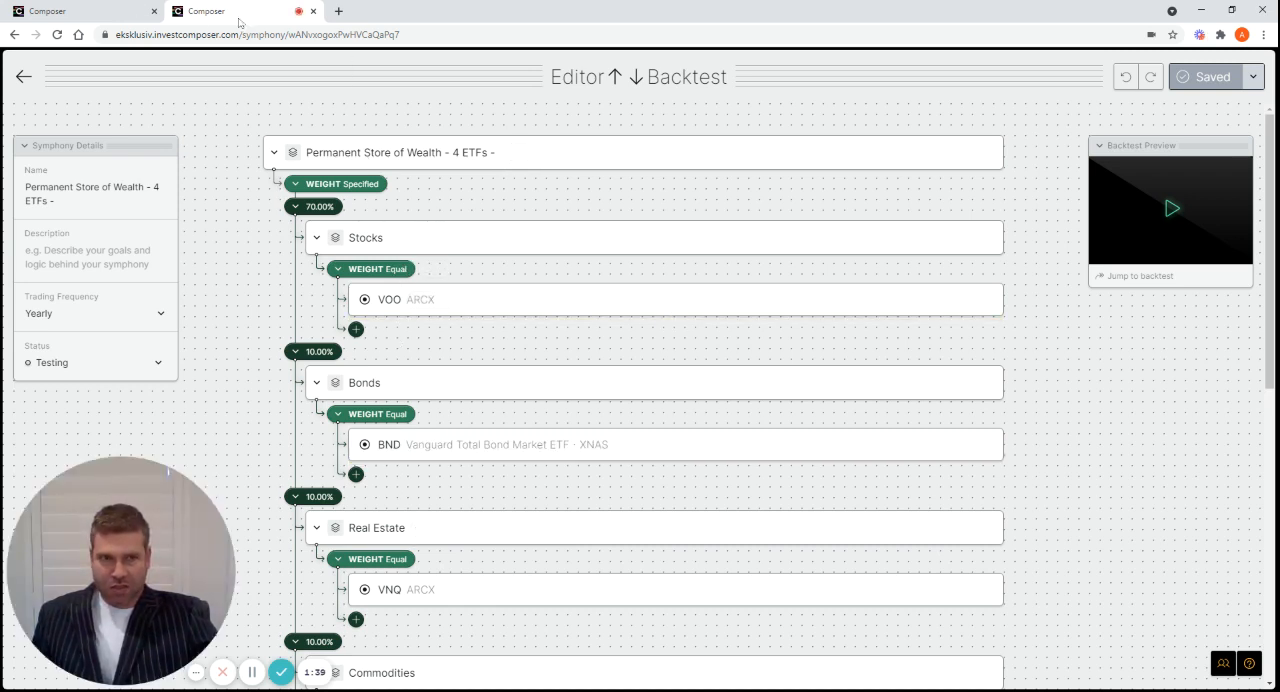
left_click(118, 20)
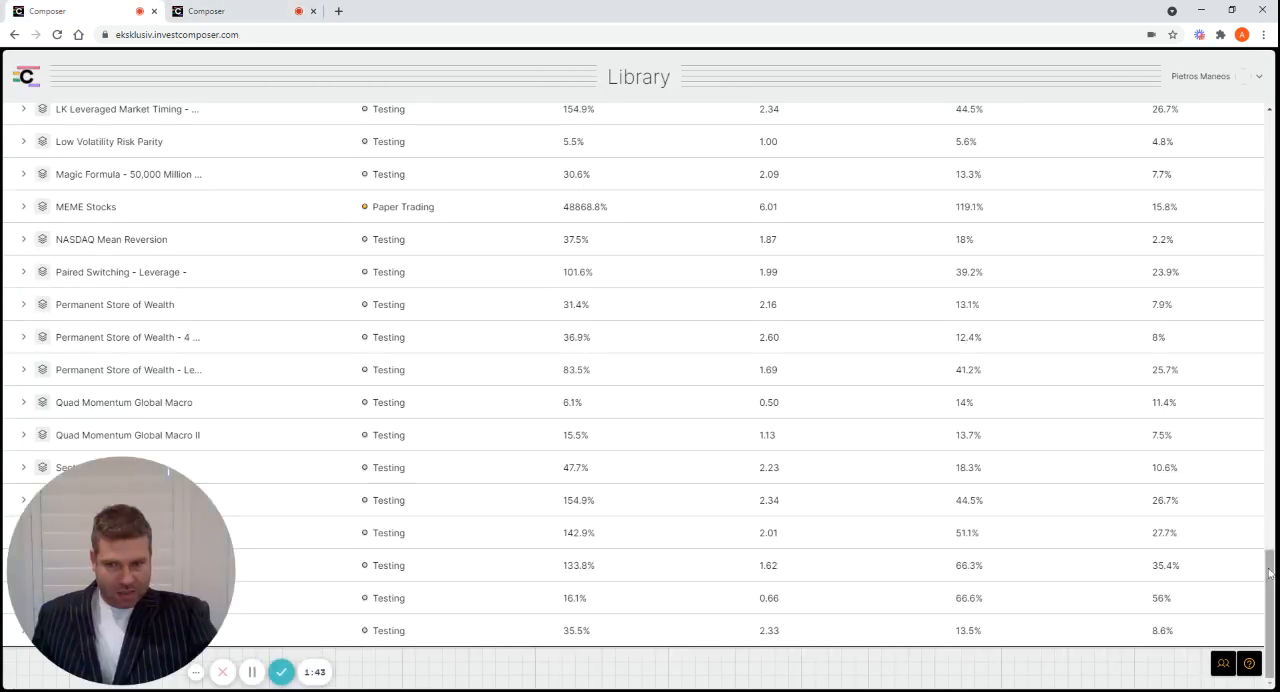
Create a new symphony from scratch rather than from a template
left_click_drag(1269, 573, 1276, 188)
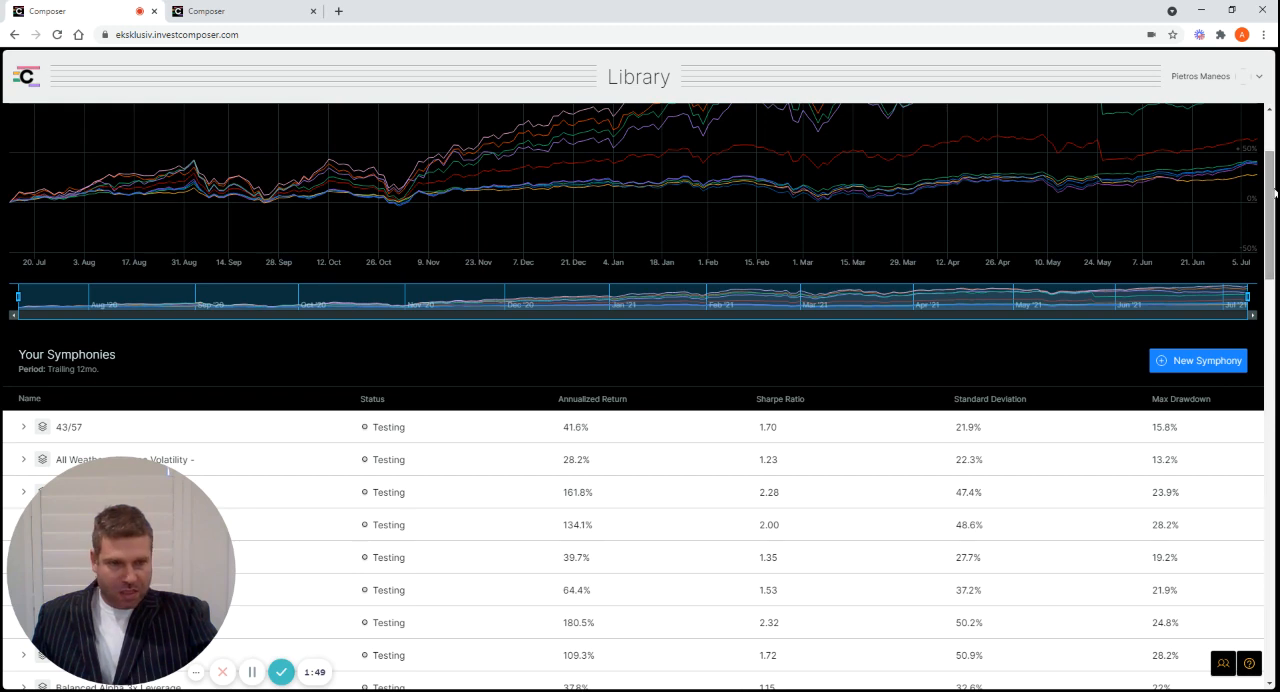
left_click(1194, 362)
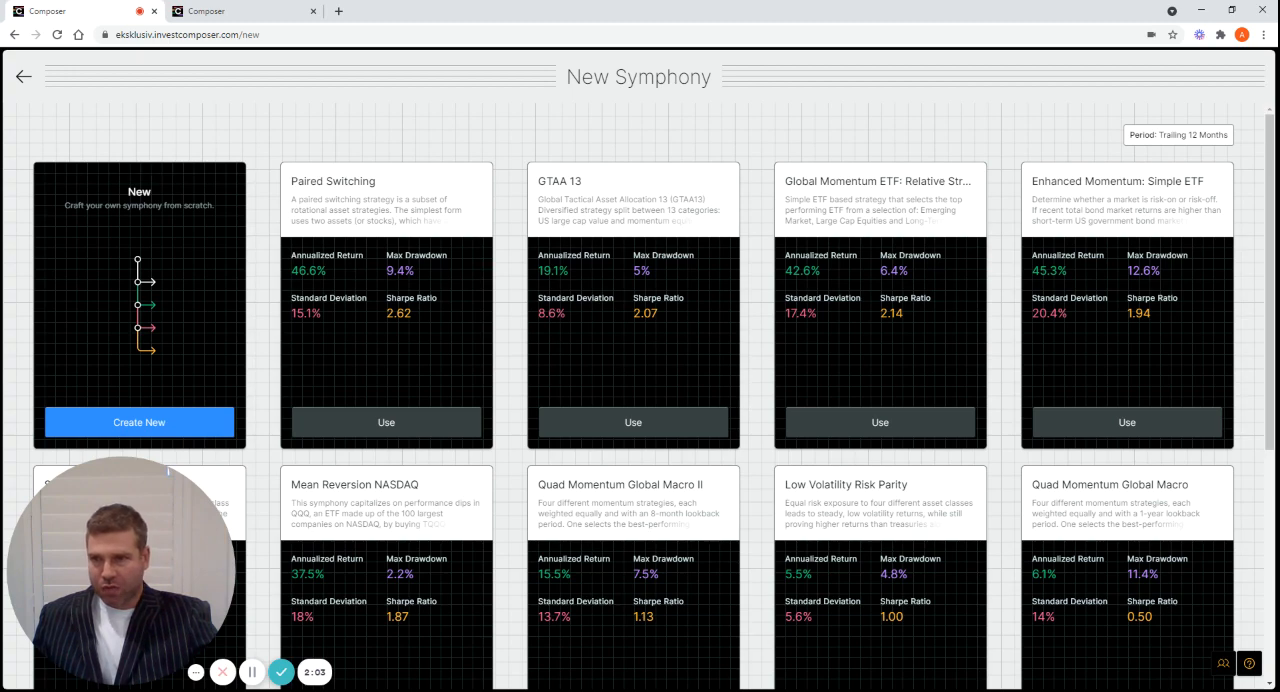
left_click(139, 424)
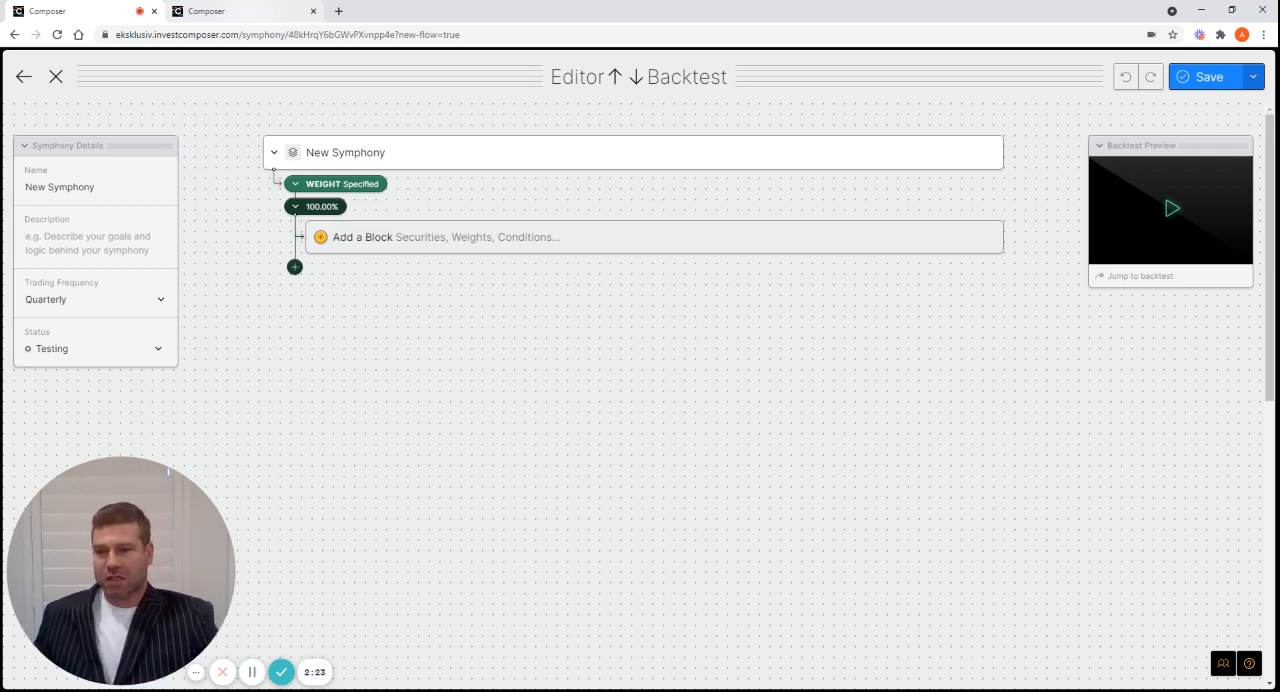
Consult the Permanent Store of Wealth - 4 ETFs symphony and set the new symphony's first weight to 70 percent
left_click(254, 22)
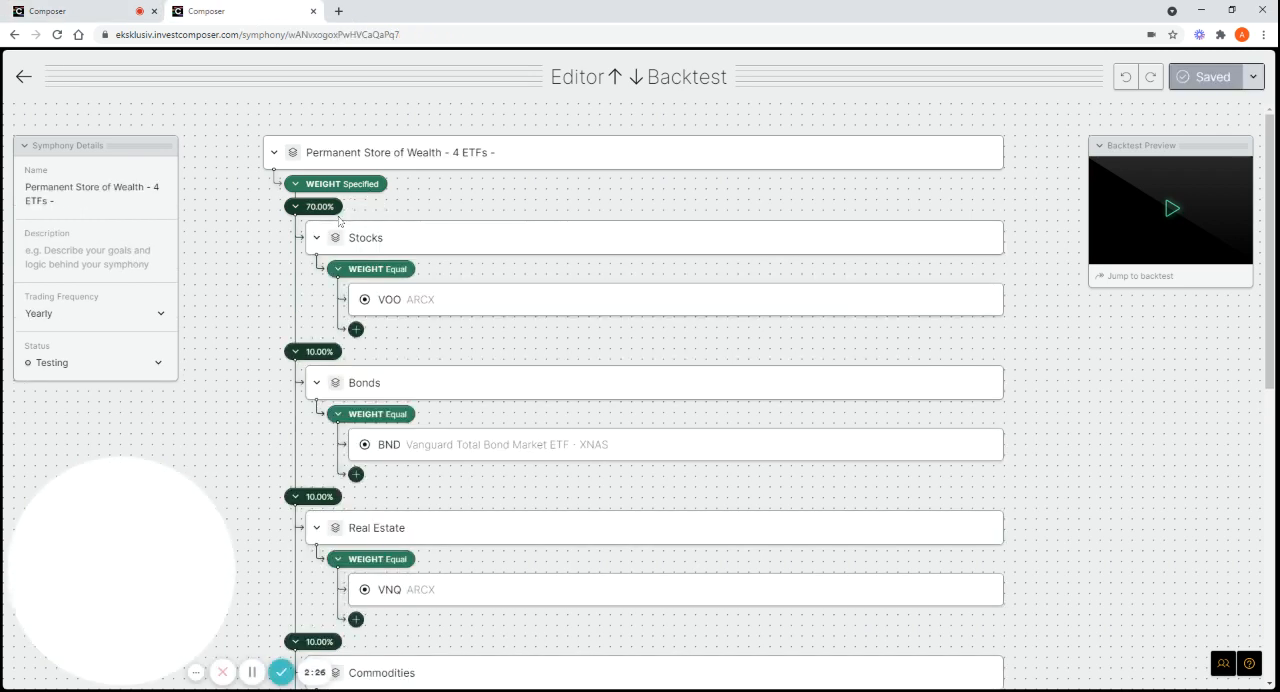
left_click(70, 13)
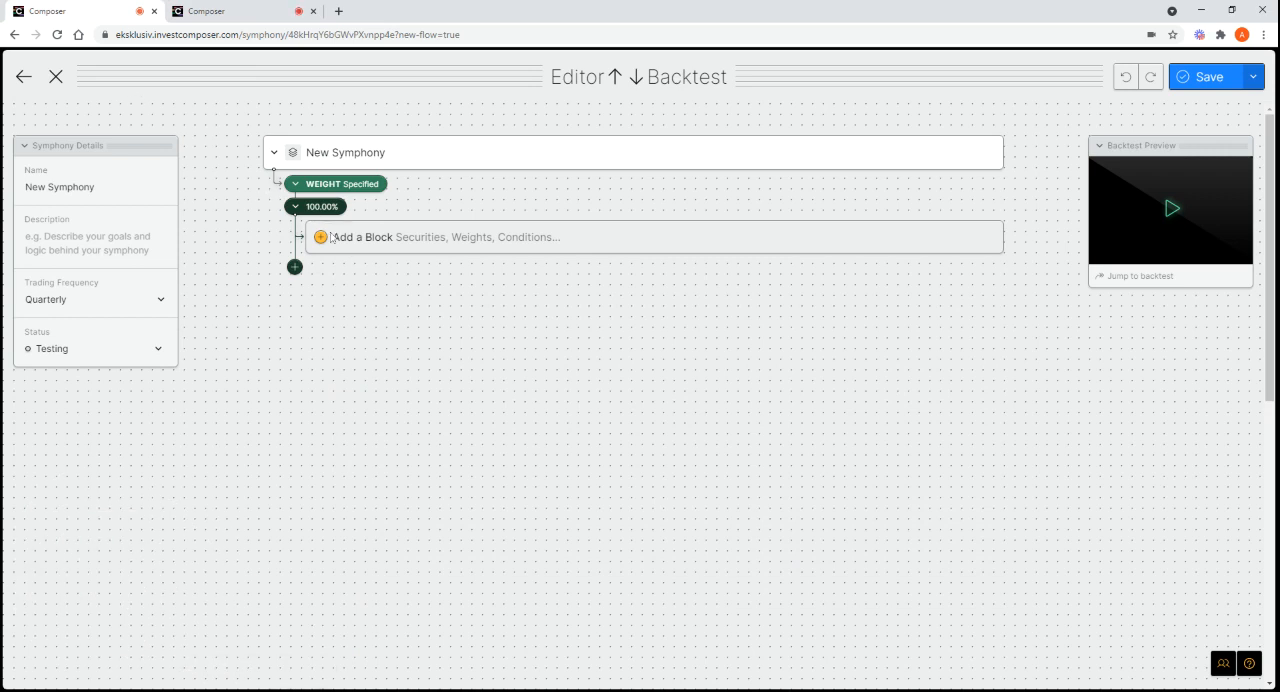
mouse_move(340, 214)
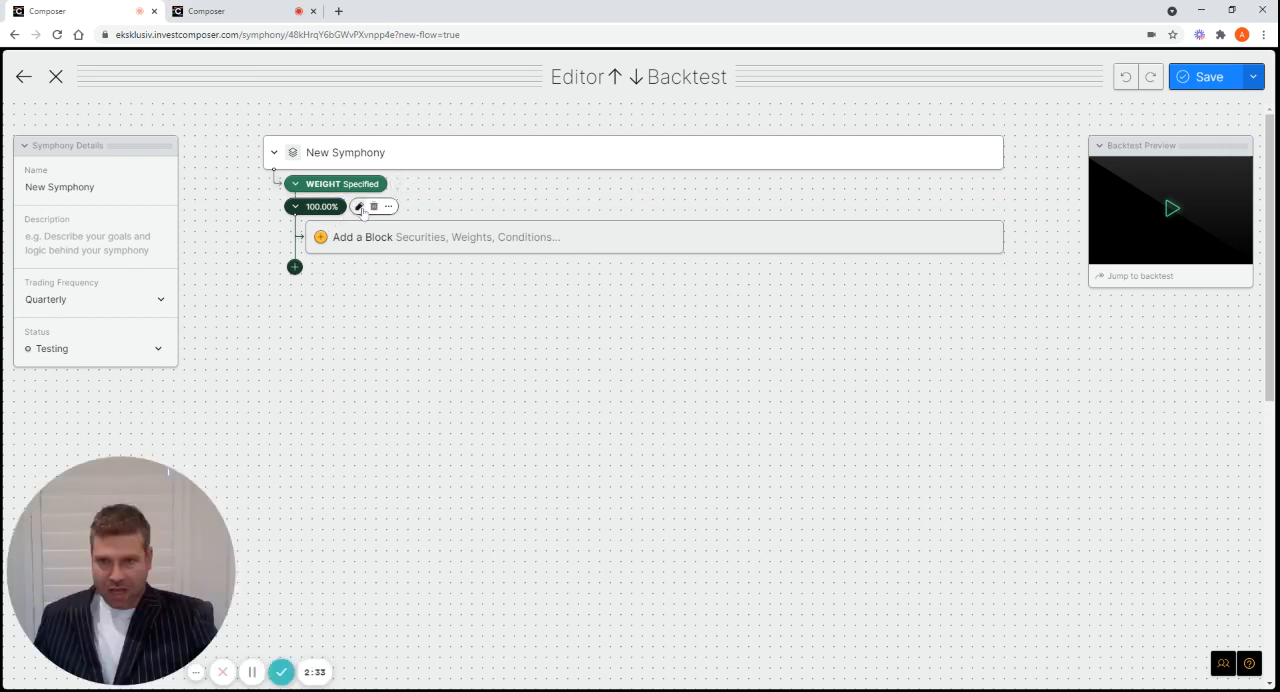
left_click(360, 207)
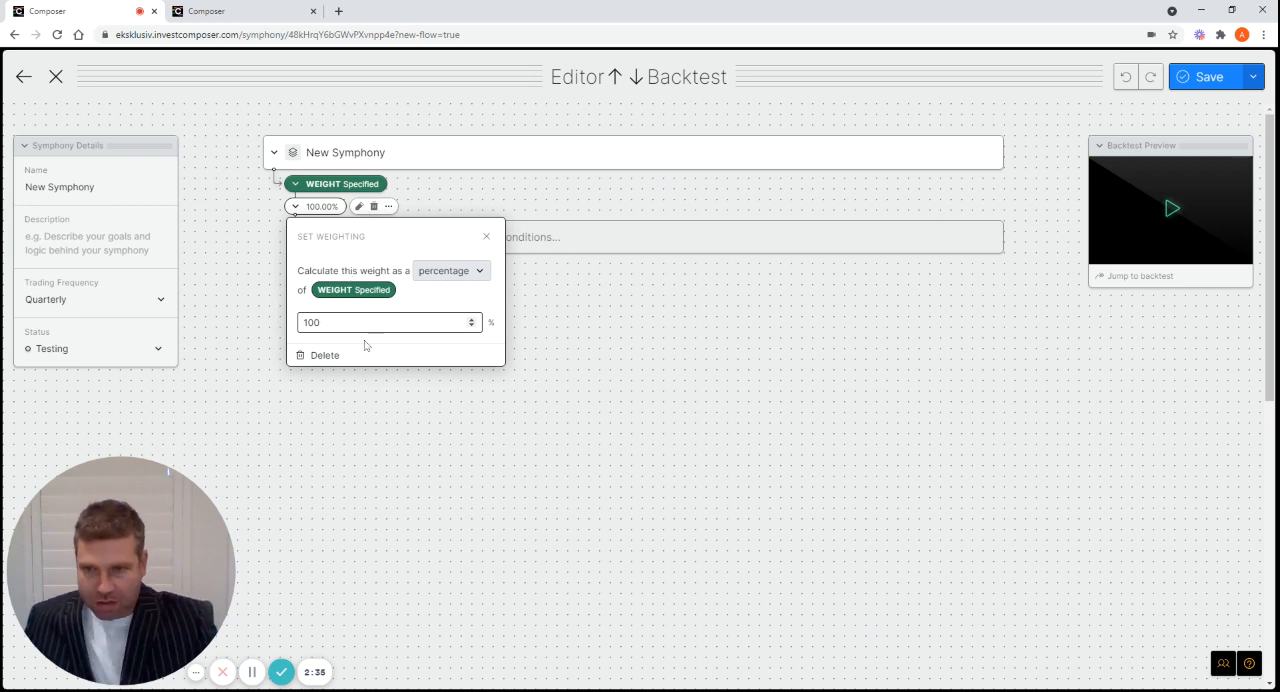
key("BackSpace")
key("BackSpace")
key("BackSpace")
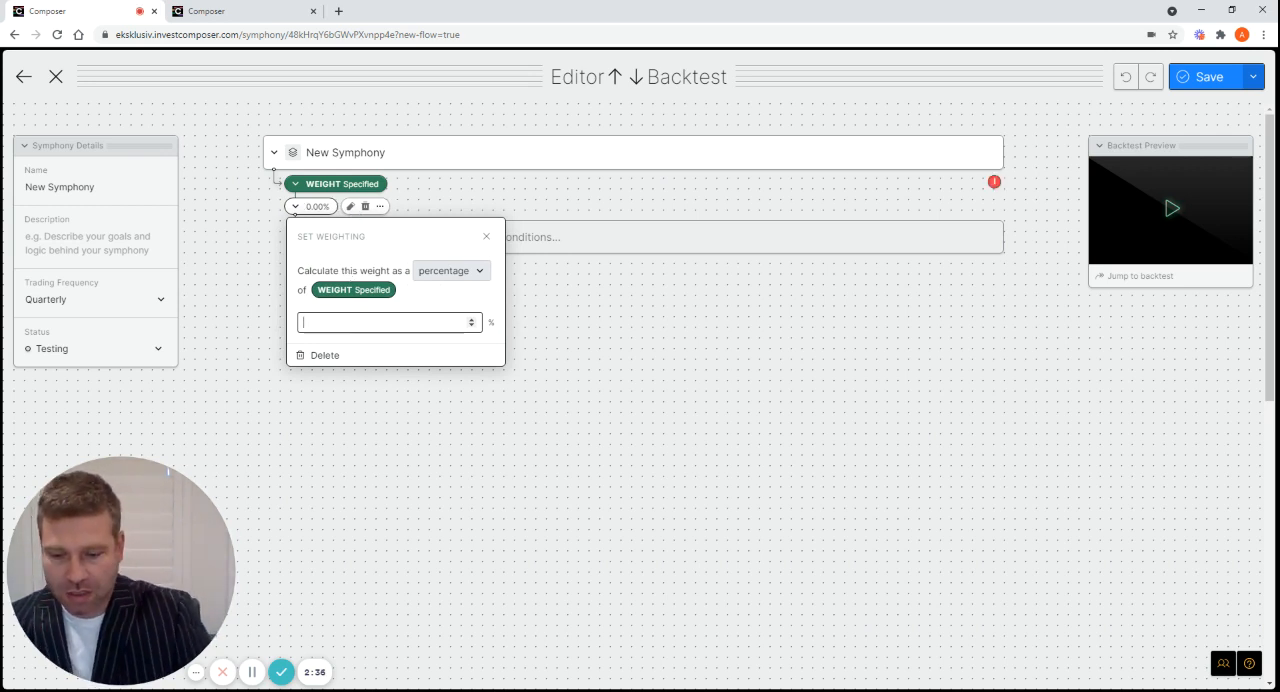
type("70")
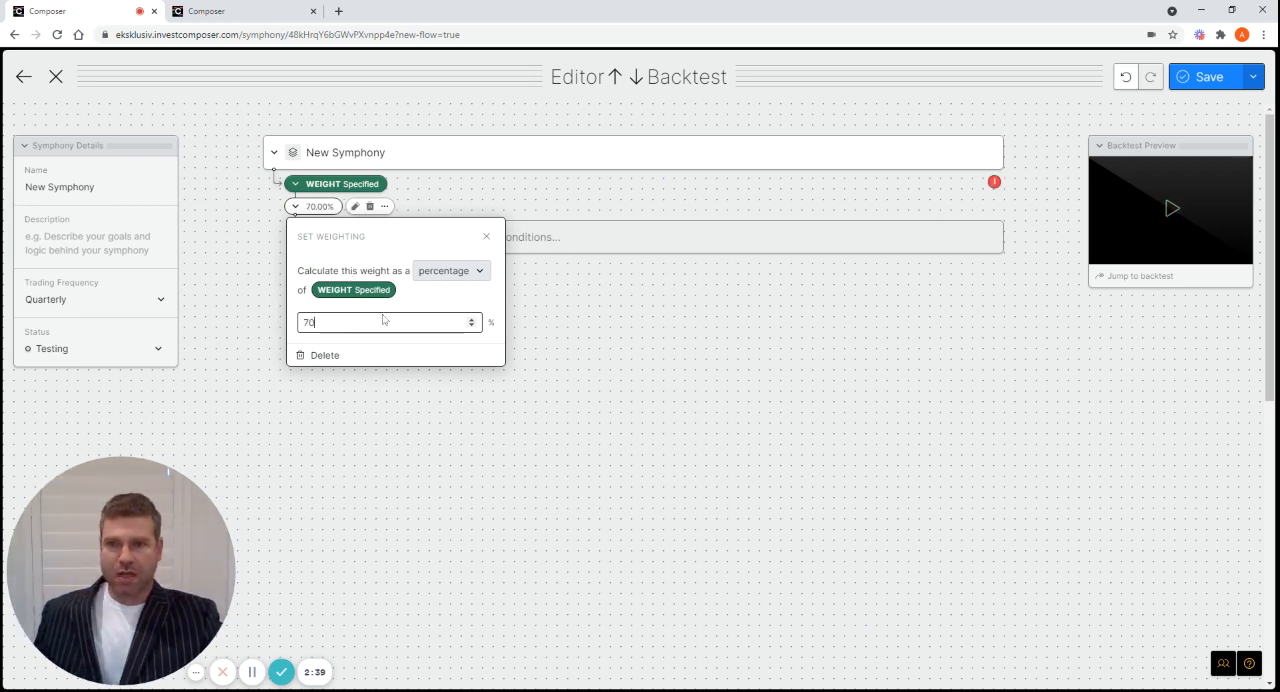
left_click(449, 197)
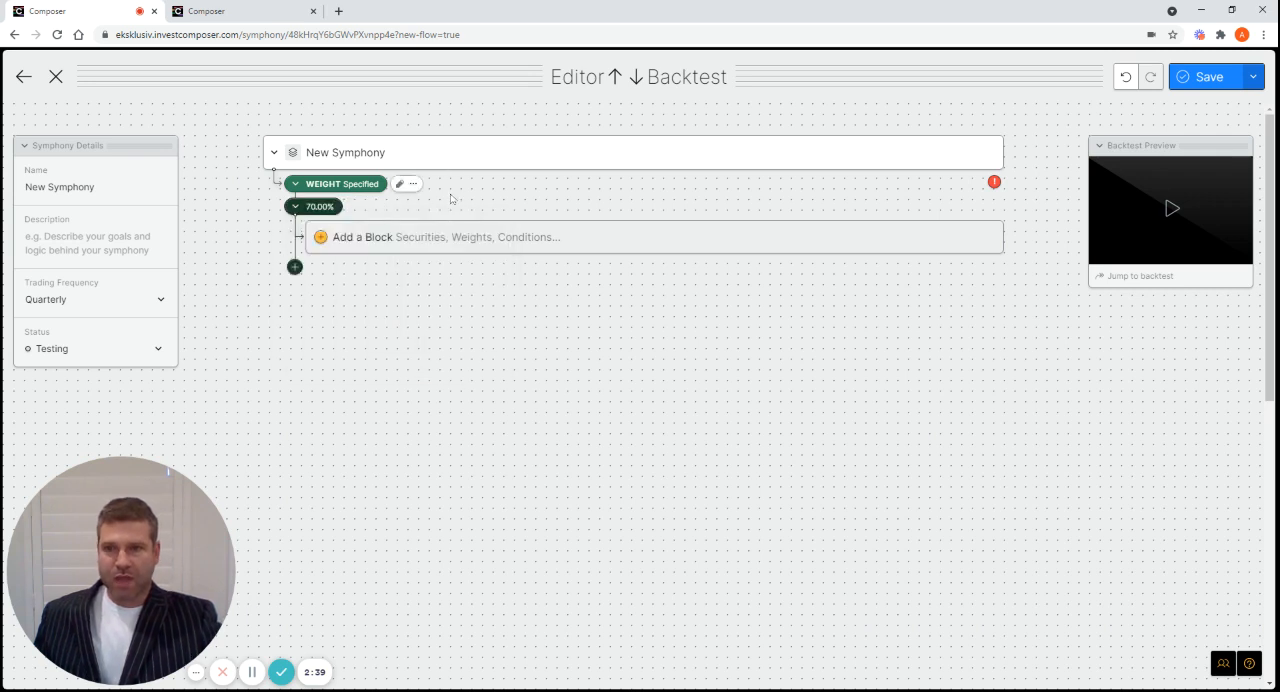
Add a group block under the 70% weight and name it Equities
left_click(407, 244)
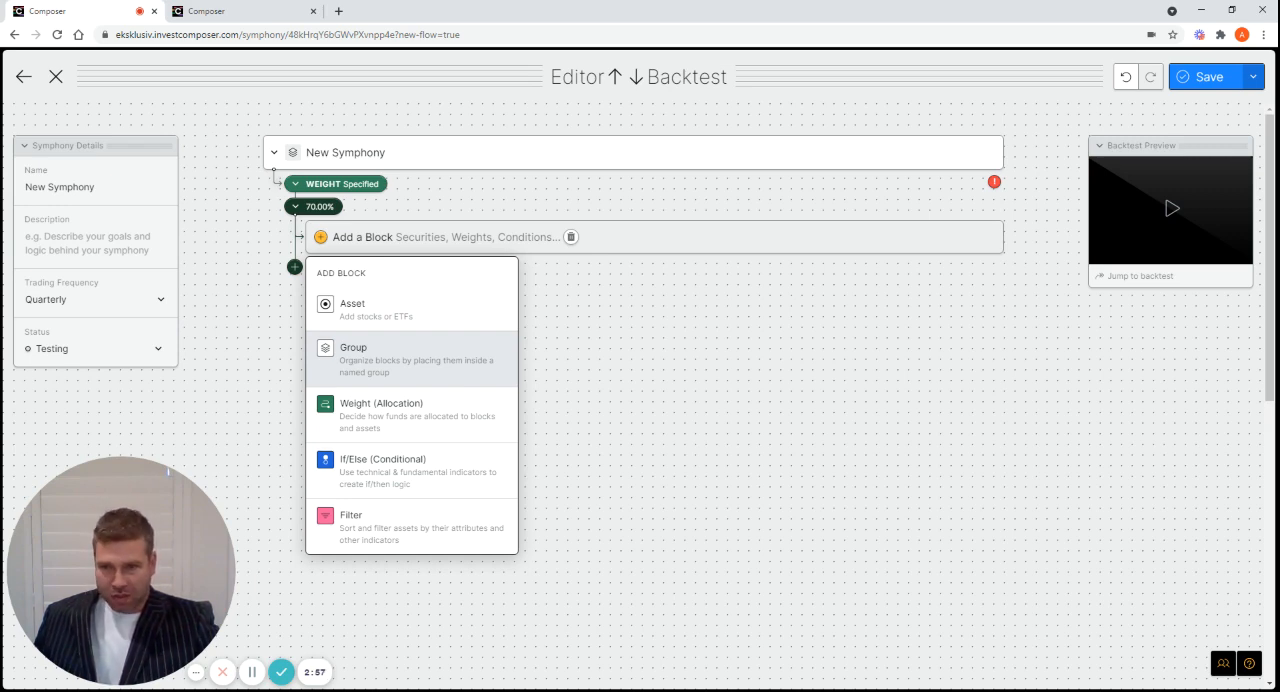
left_click(362, 358)
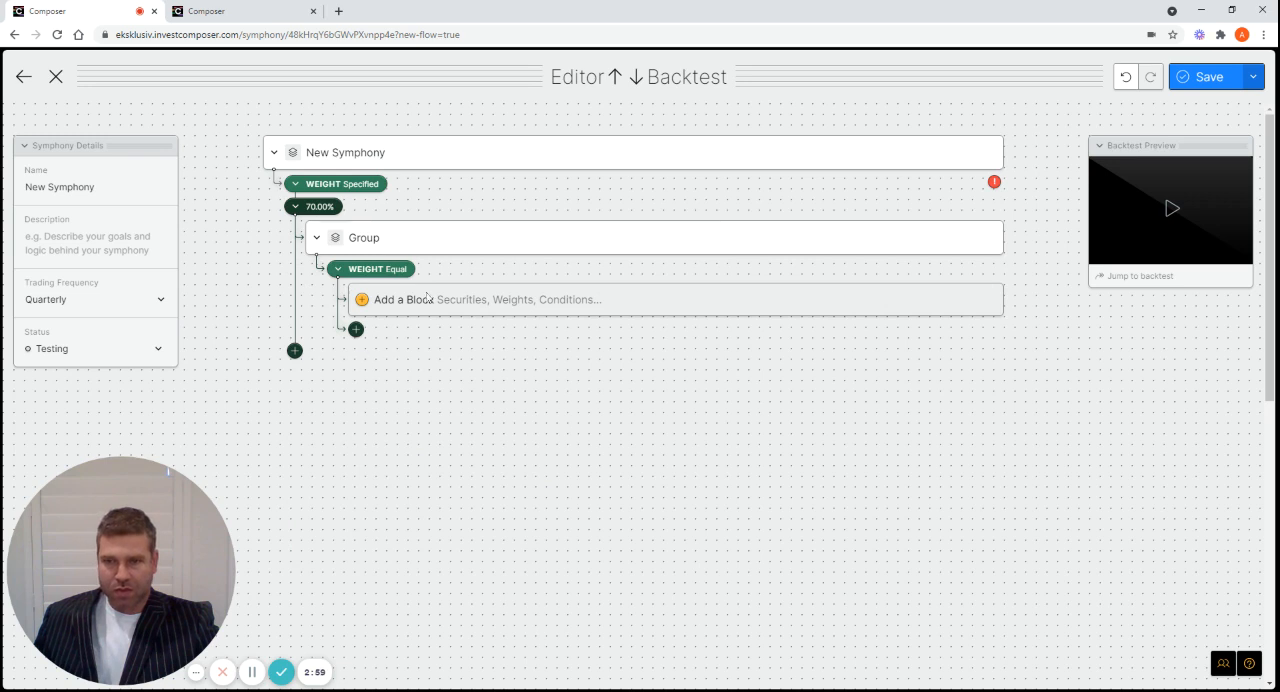
left_click(393, 240)
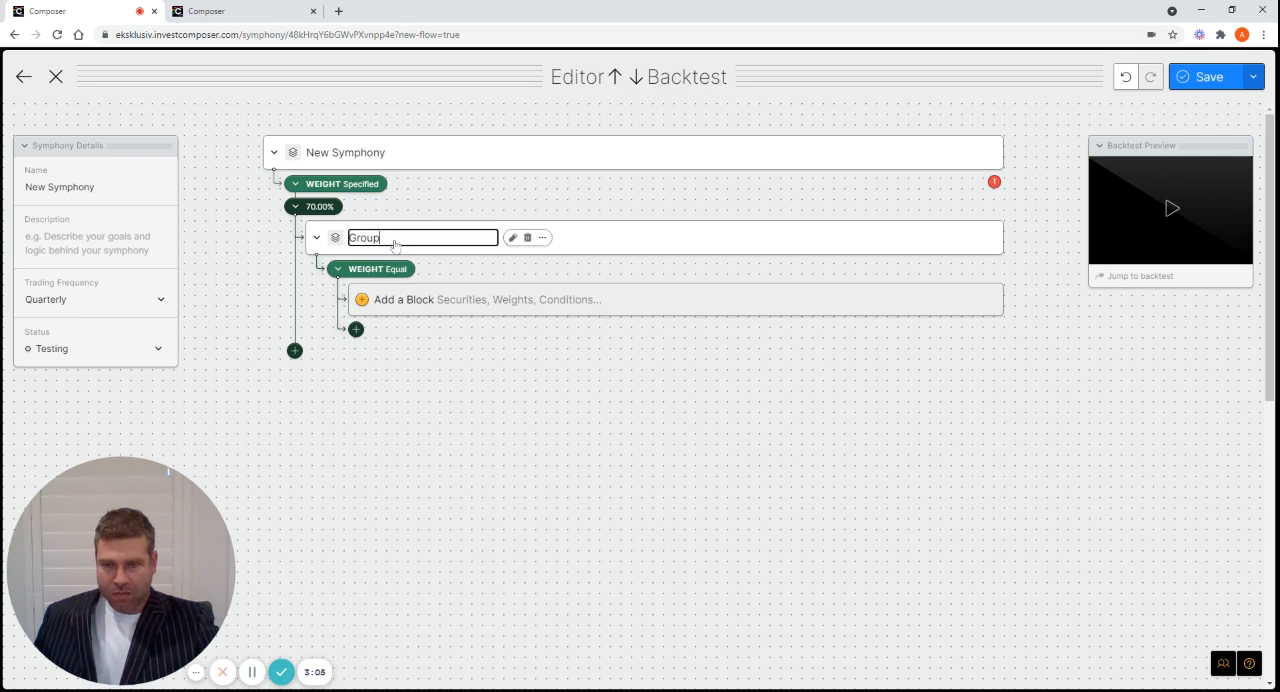
key("BackSpace")
key("BackSpace")
key("BackSpace")
key("BackSpace")
key("BackSpace")
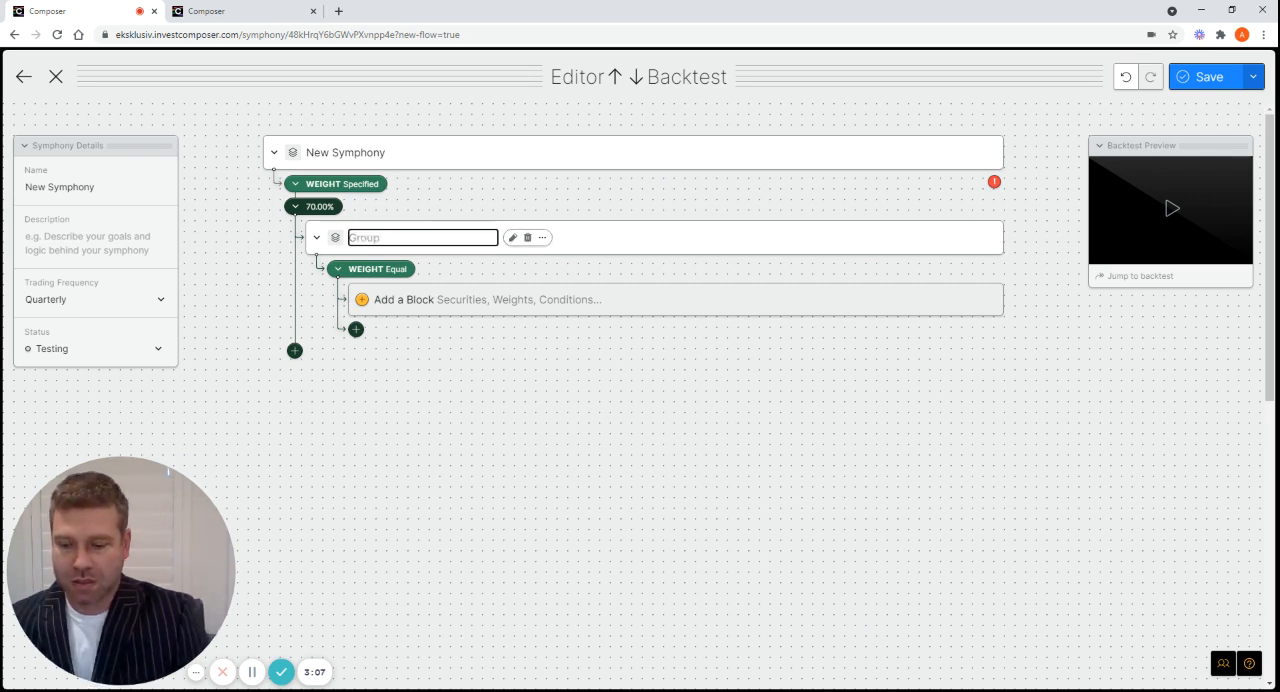
type("Equities")
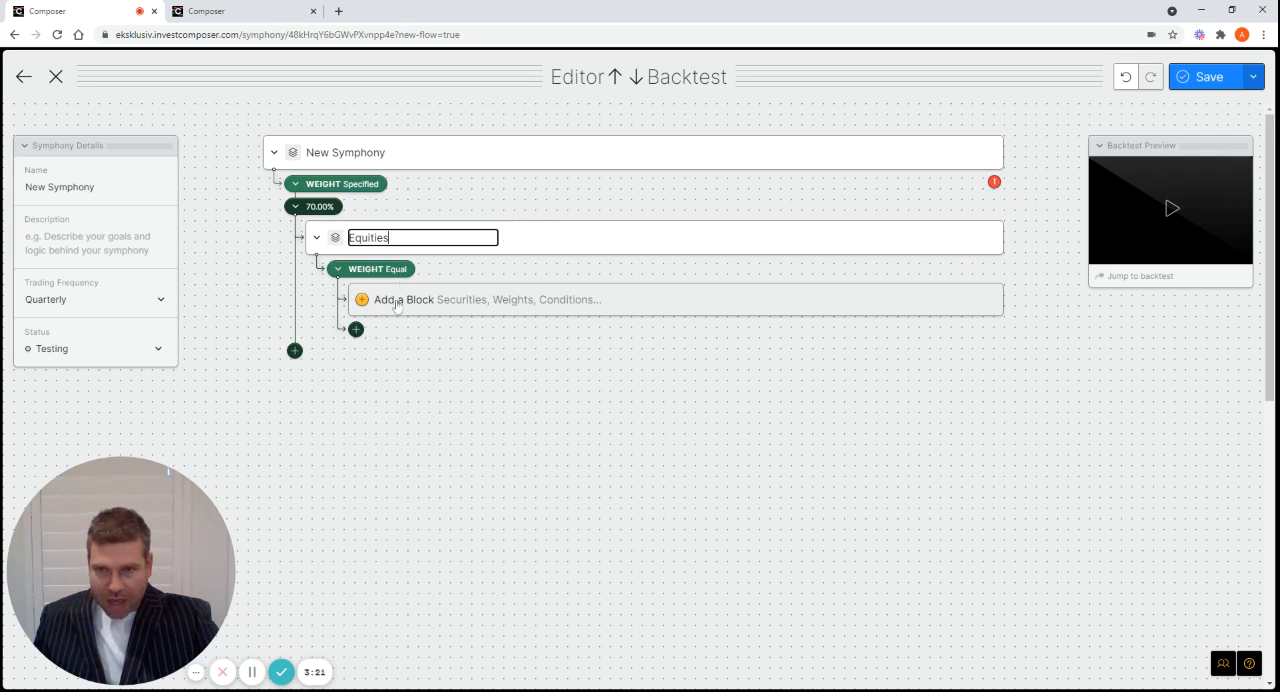
left_click(536, 213)
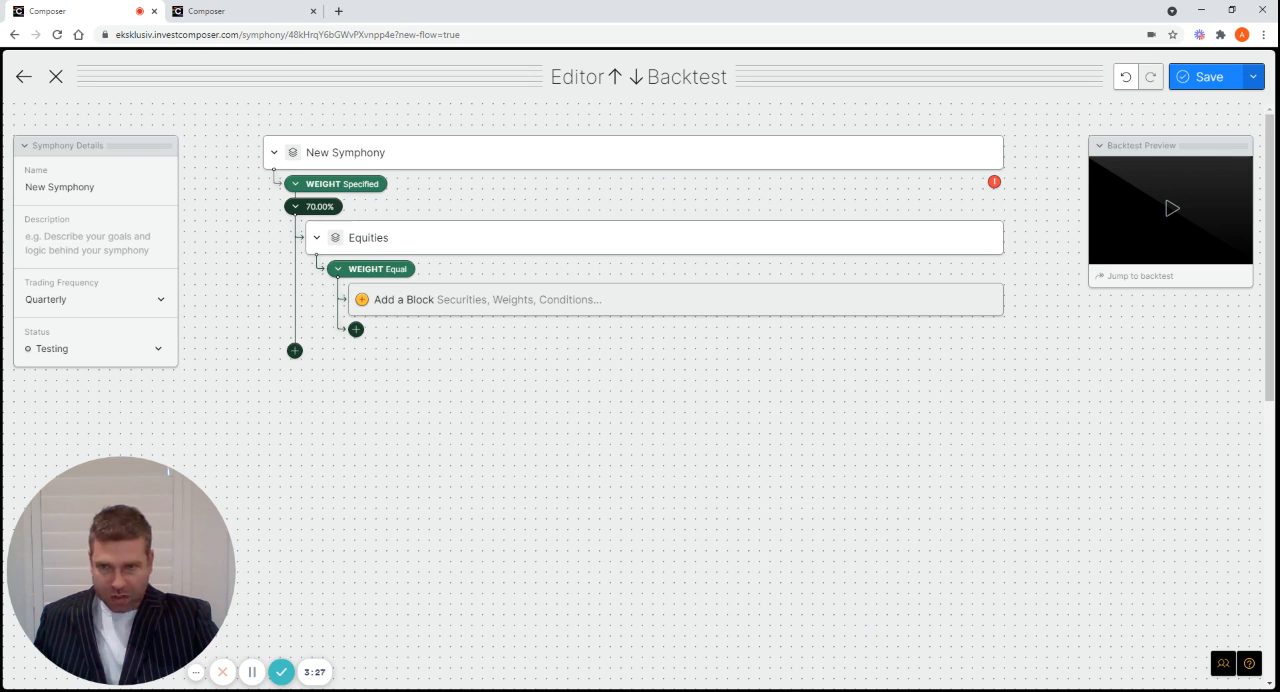
Add the UPRO (ProShares UltraPro S&P500) asset to the Equities group
left_click(395, 310)
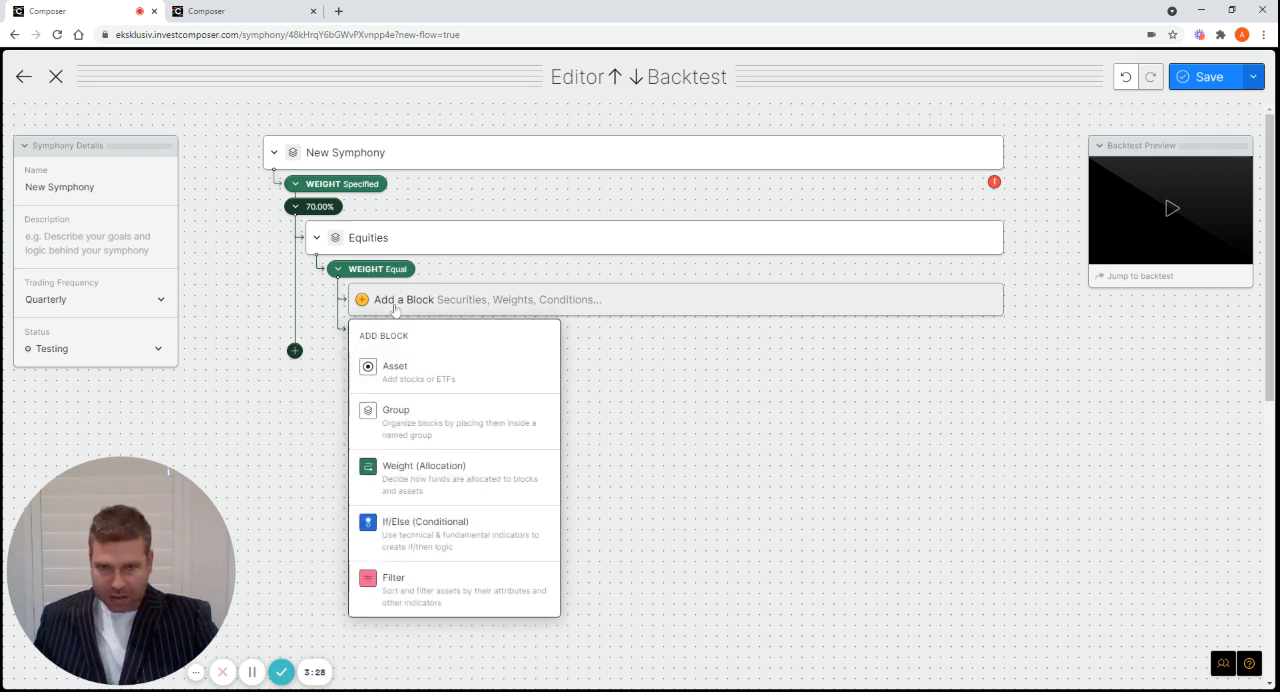
left_click(395, 378)
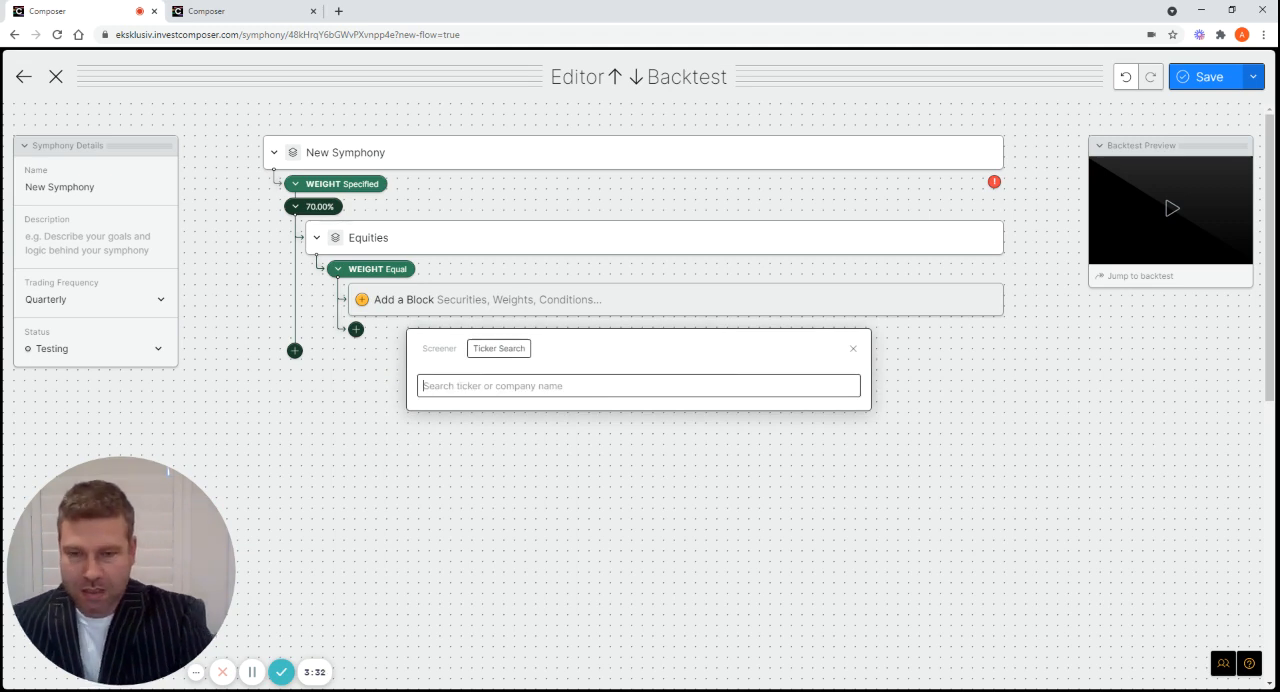
type("upr")
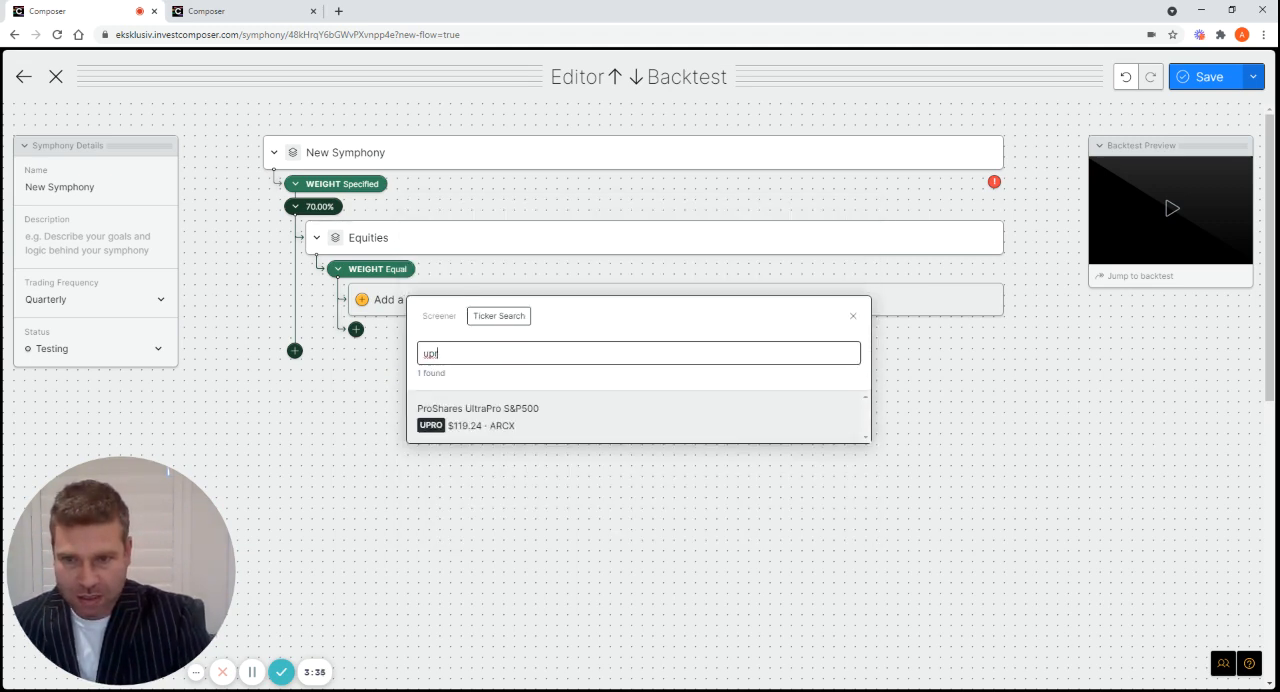
type("o")
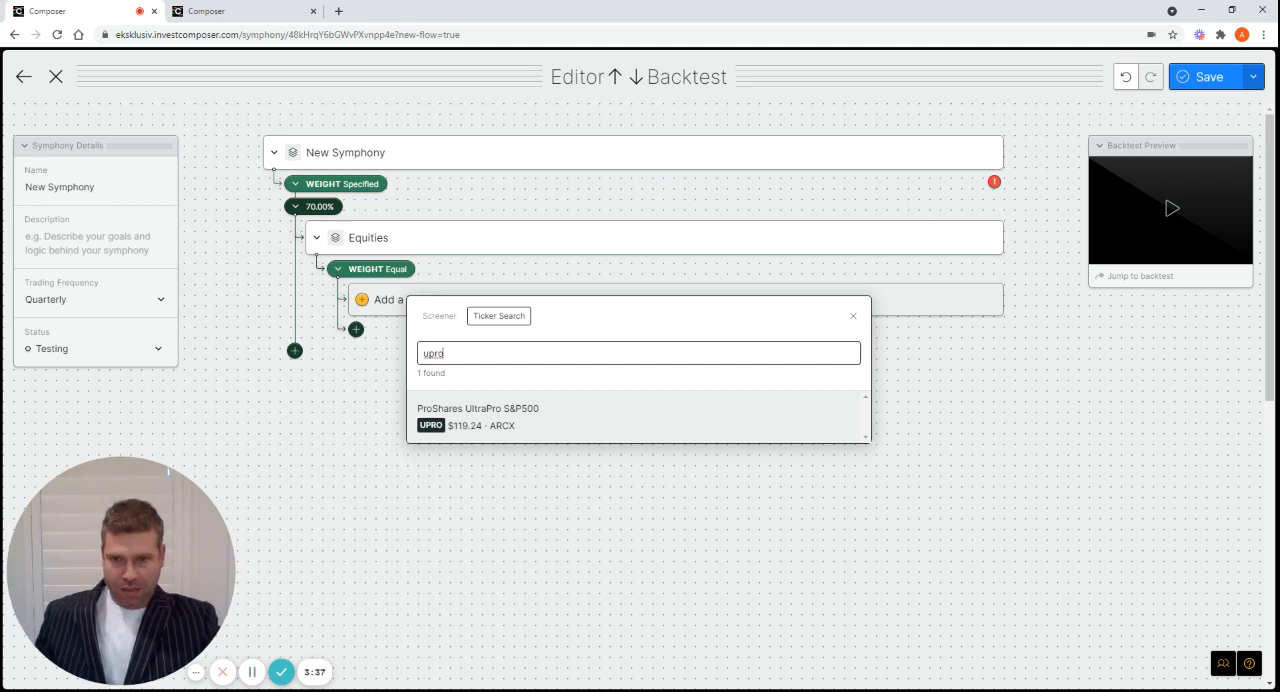
key("Return")
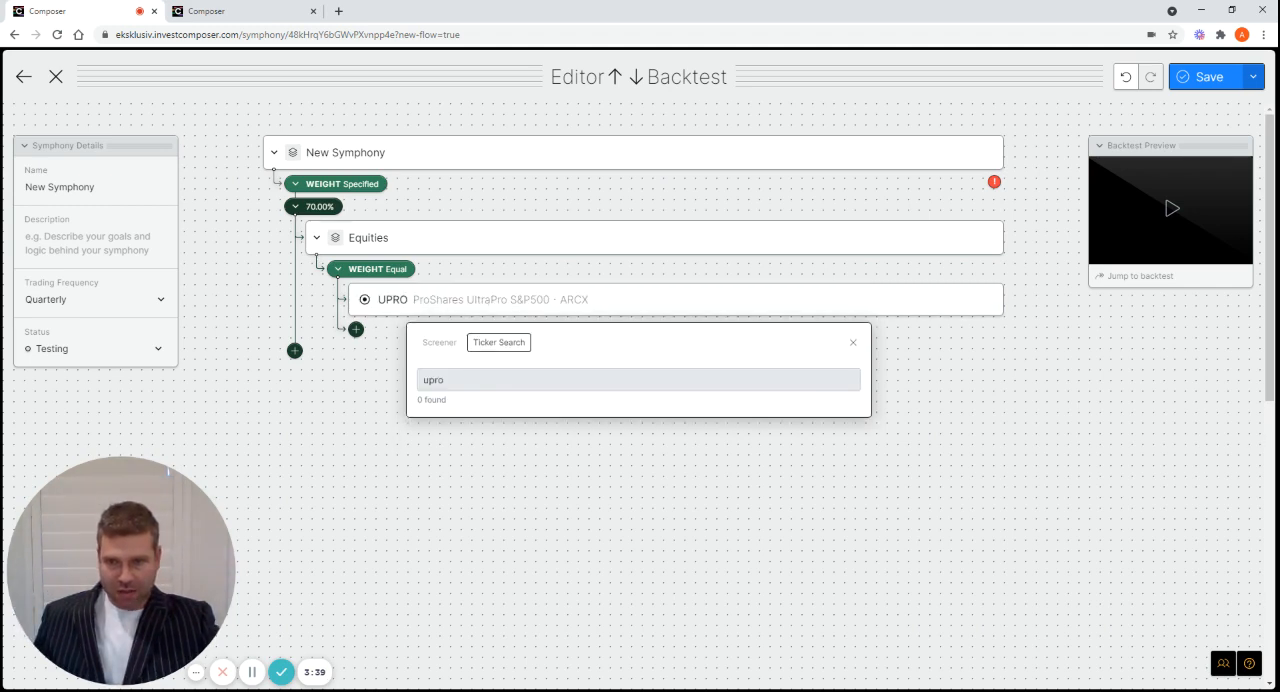
left_click(853, 343)
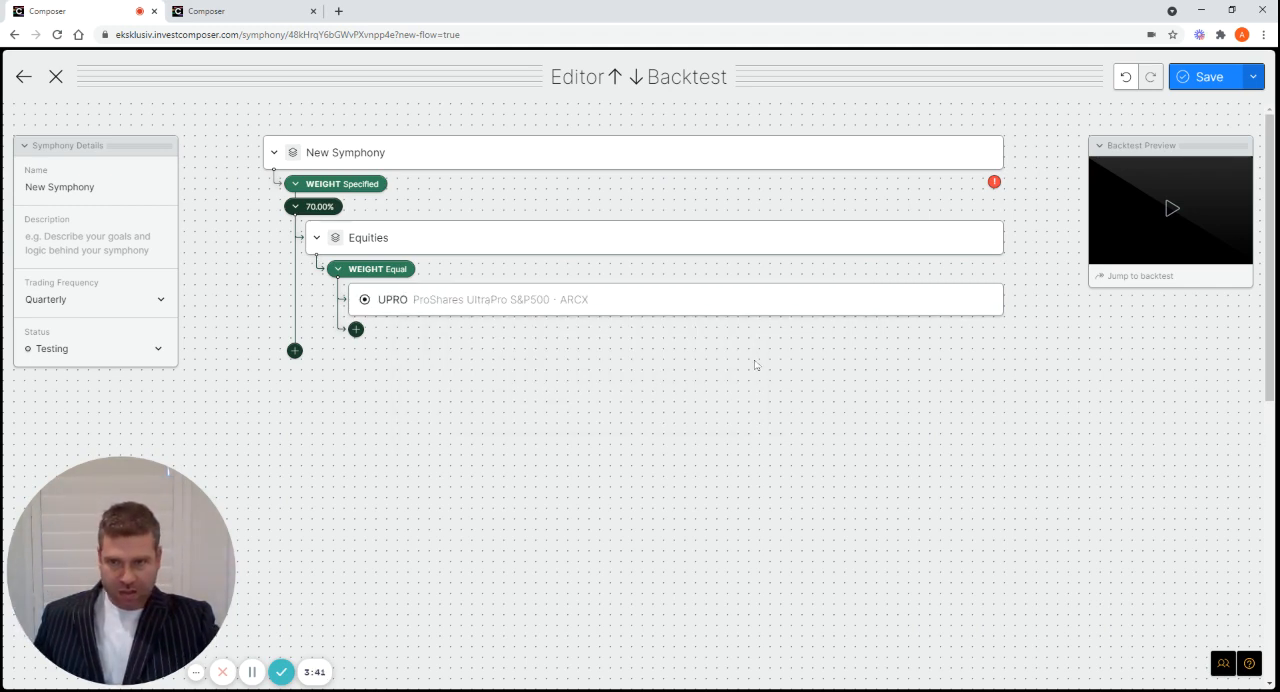
Add a second weighted branch below the Equities group and set its weight to 10 percent
left_click(294, 351)
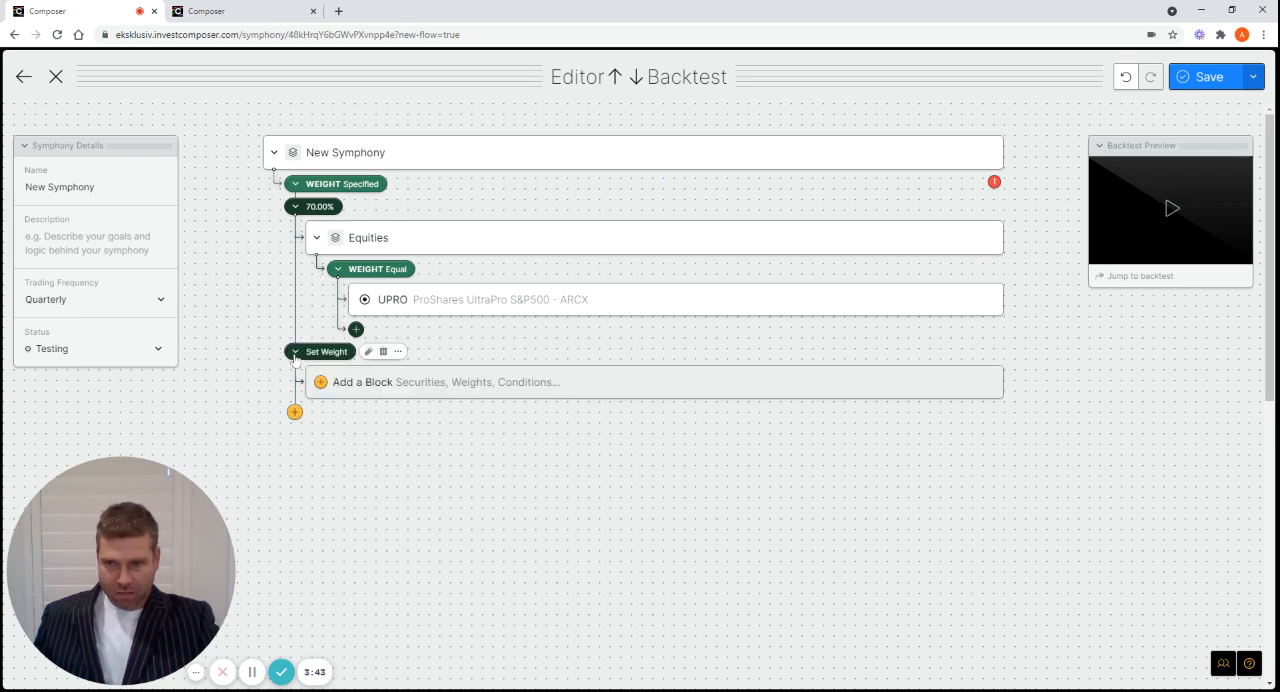
left_click(368, 352)
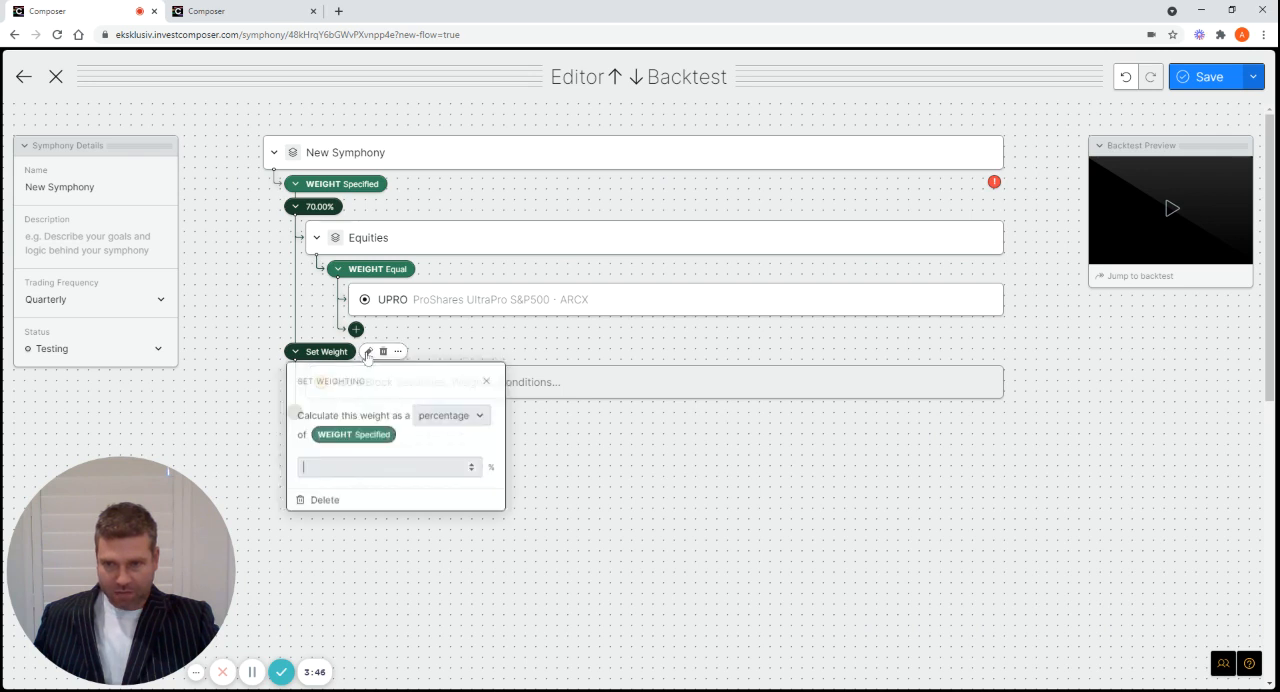
left_click(369, 469)
type("1")
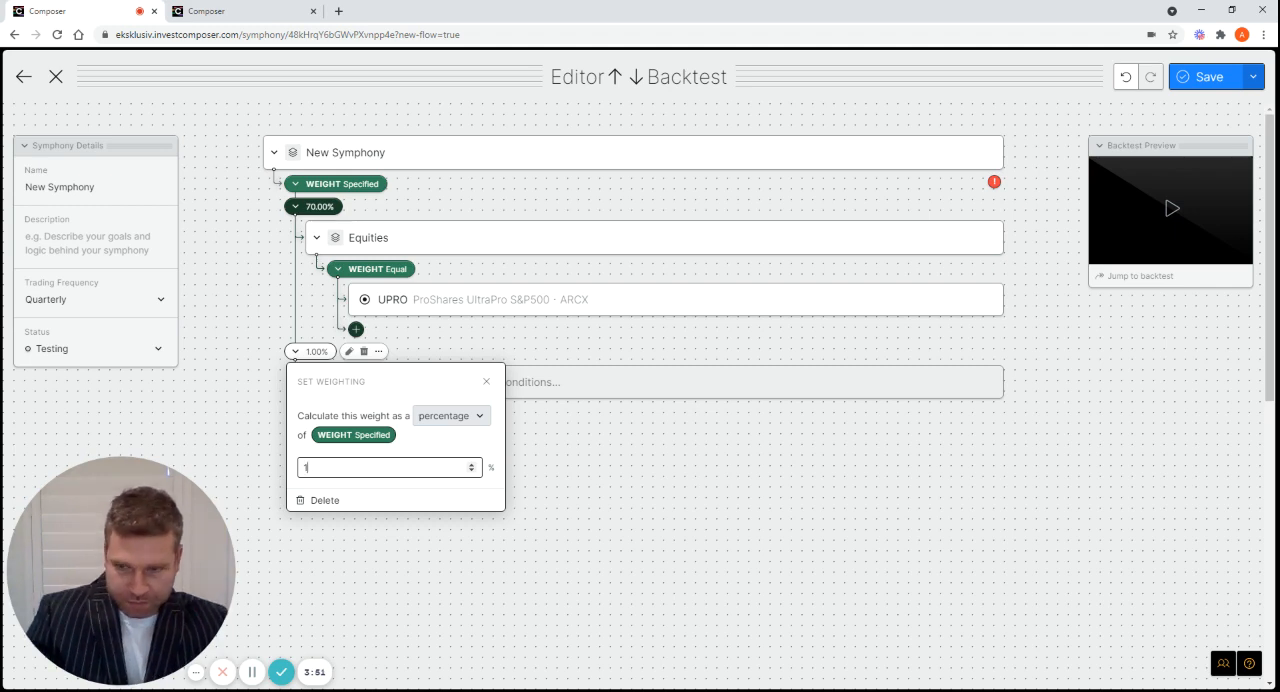
type("0")
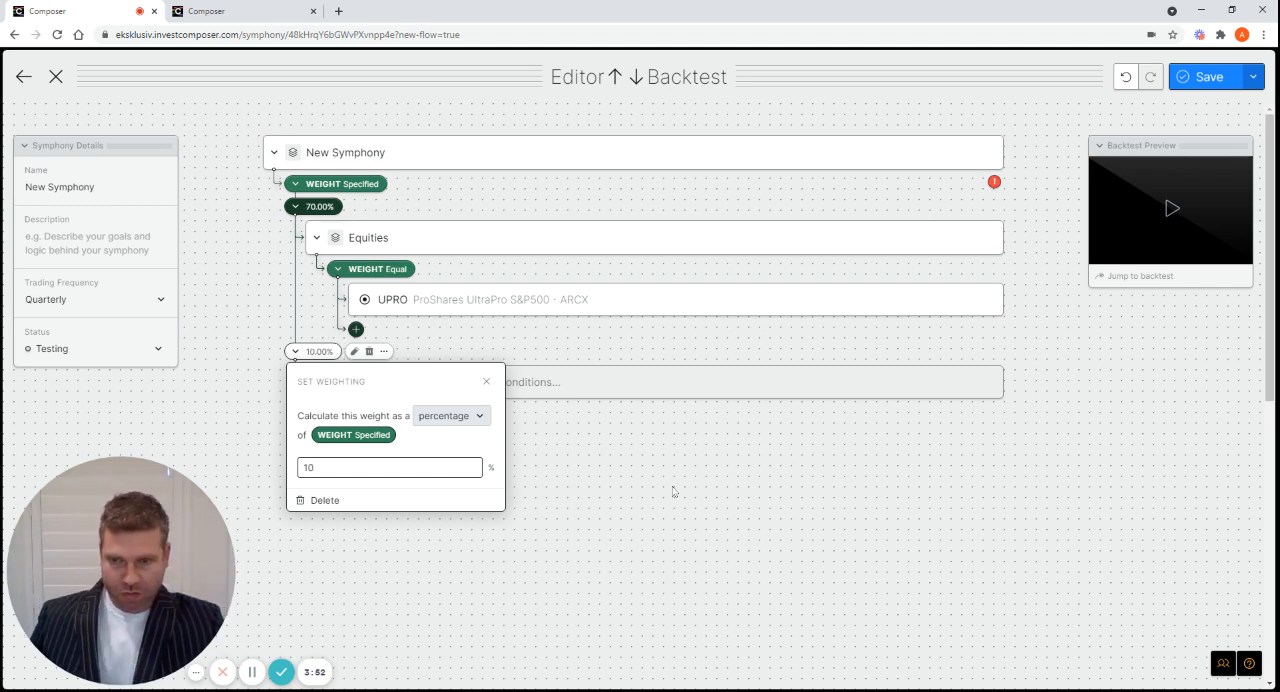
left_click(673, 491)
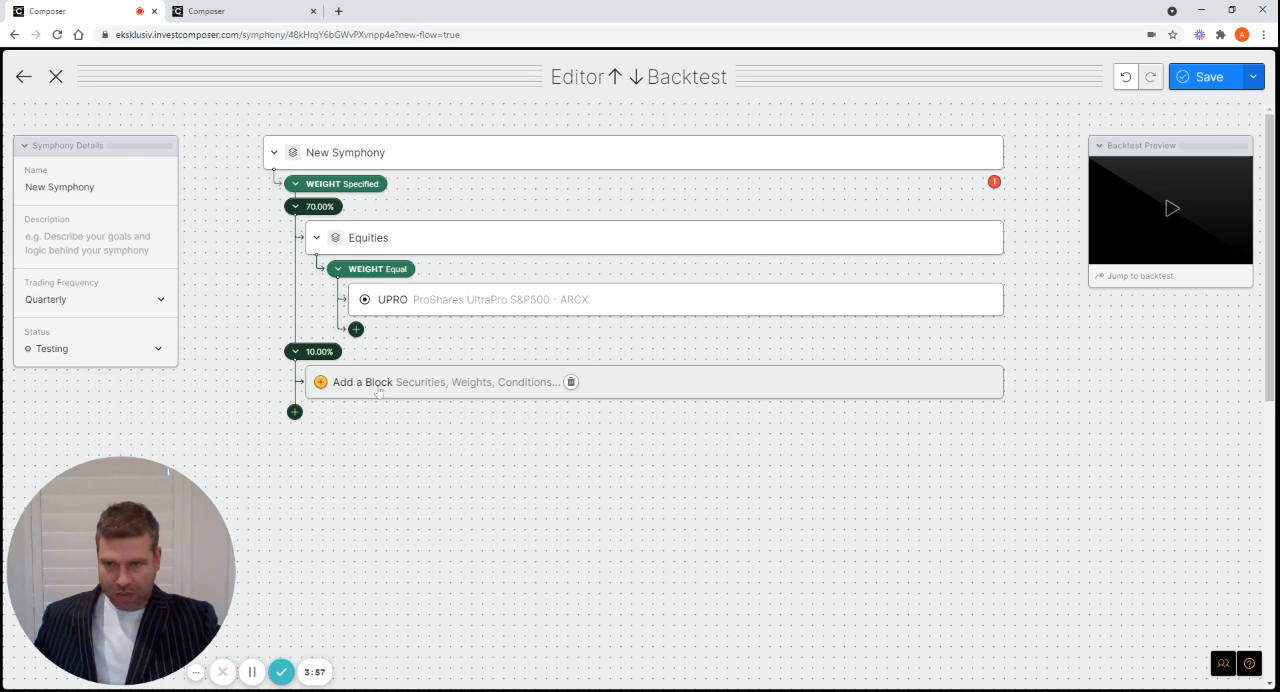
Add a group block under the 10% weight below Equities and name it Bonds
left_click(379, 385)
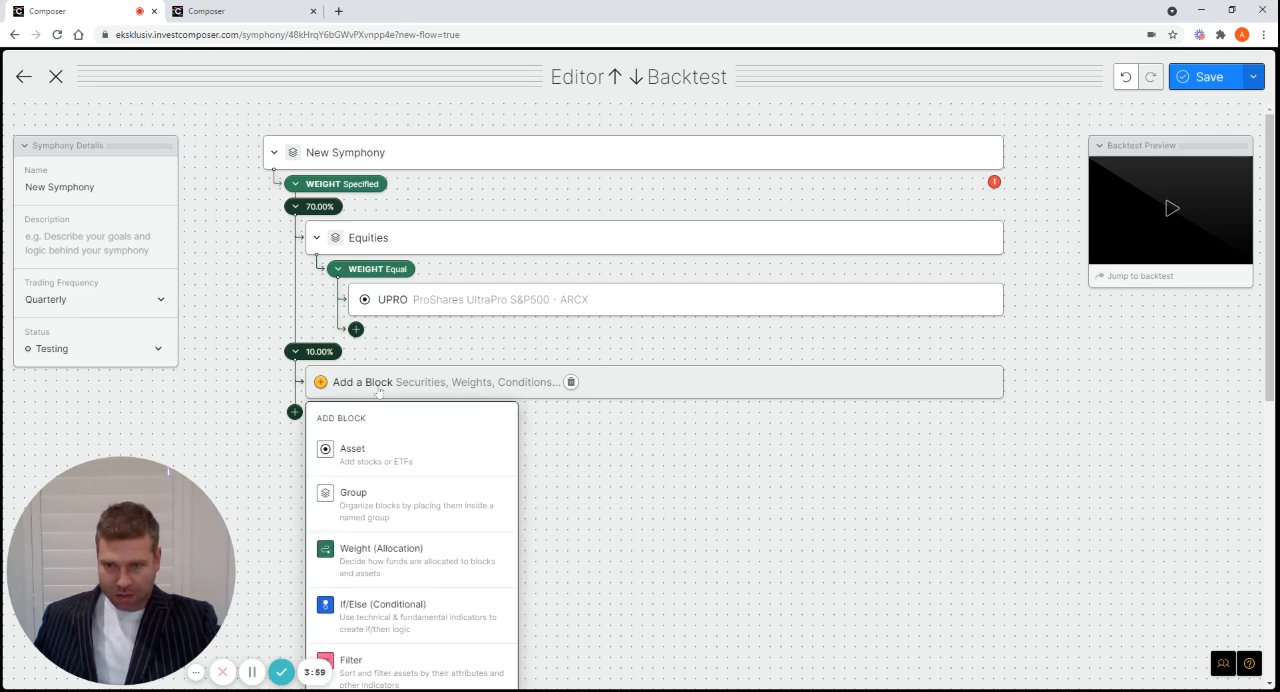
left_click(366, 500)
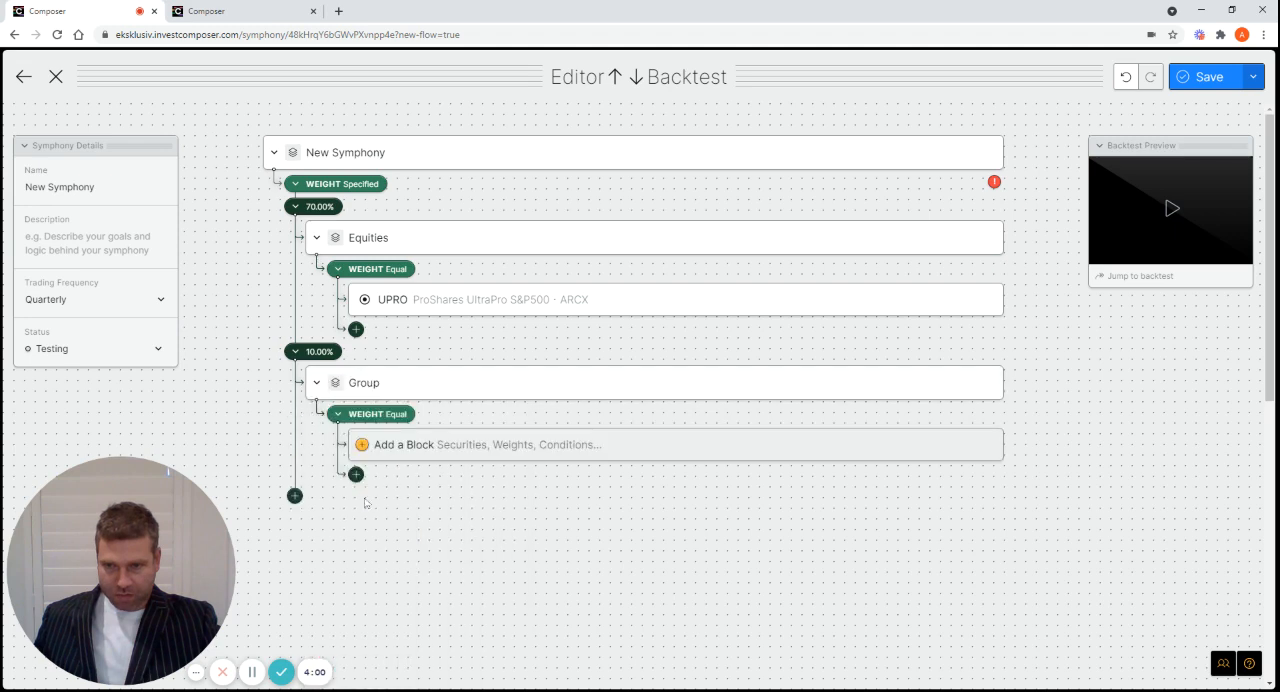
left_click(400, 384)
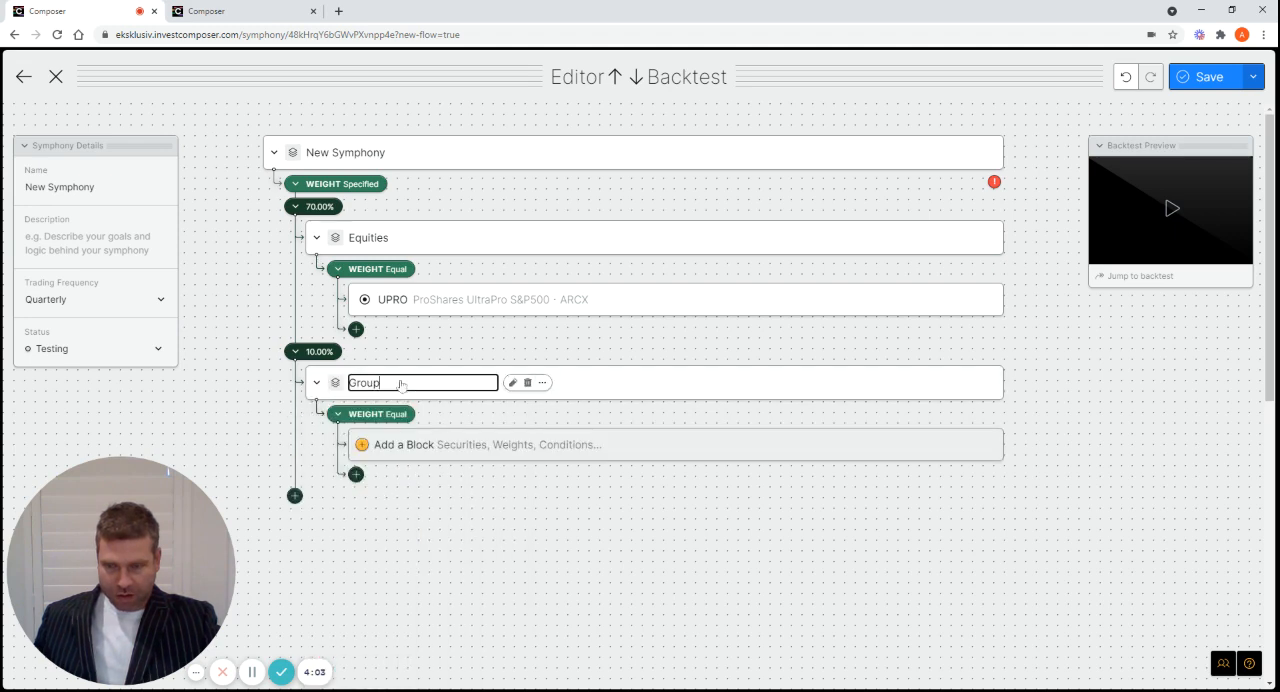
key("BackSpace")
key("BackSpace")
key("BackSpace")
key("BackSpace")
key("BackSpace")
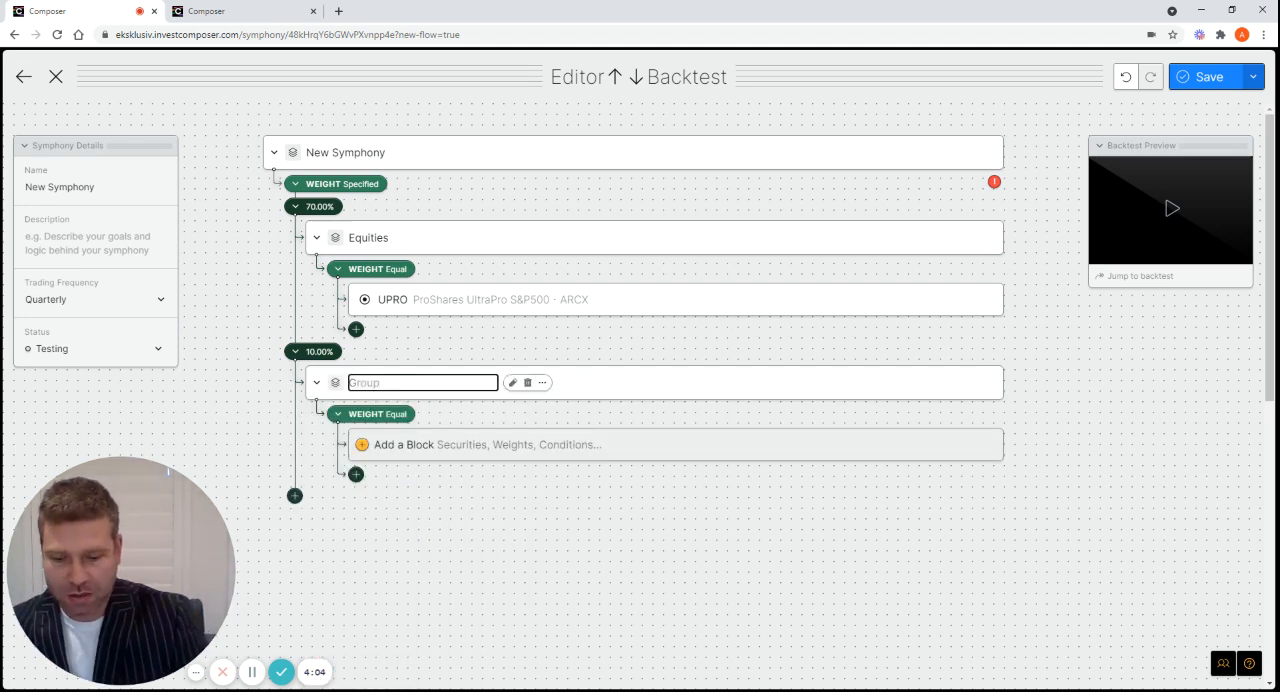
type("Bonds")
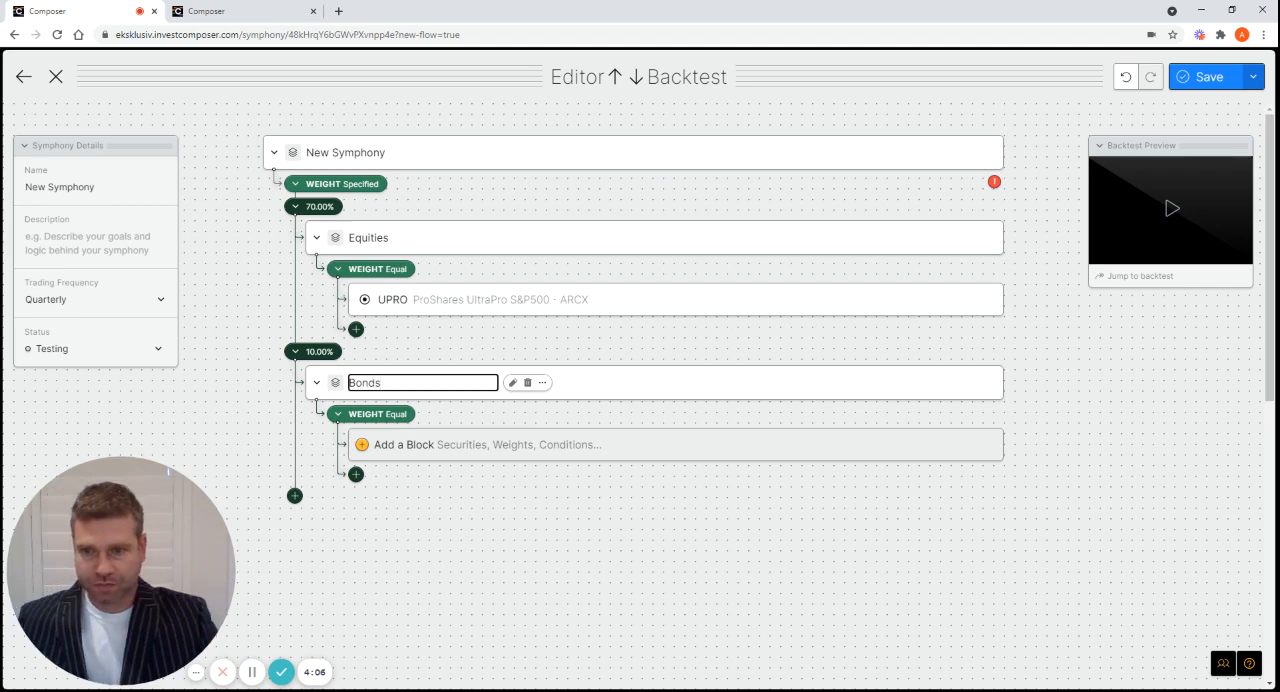
key("Escape")
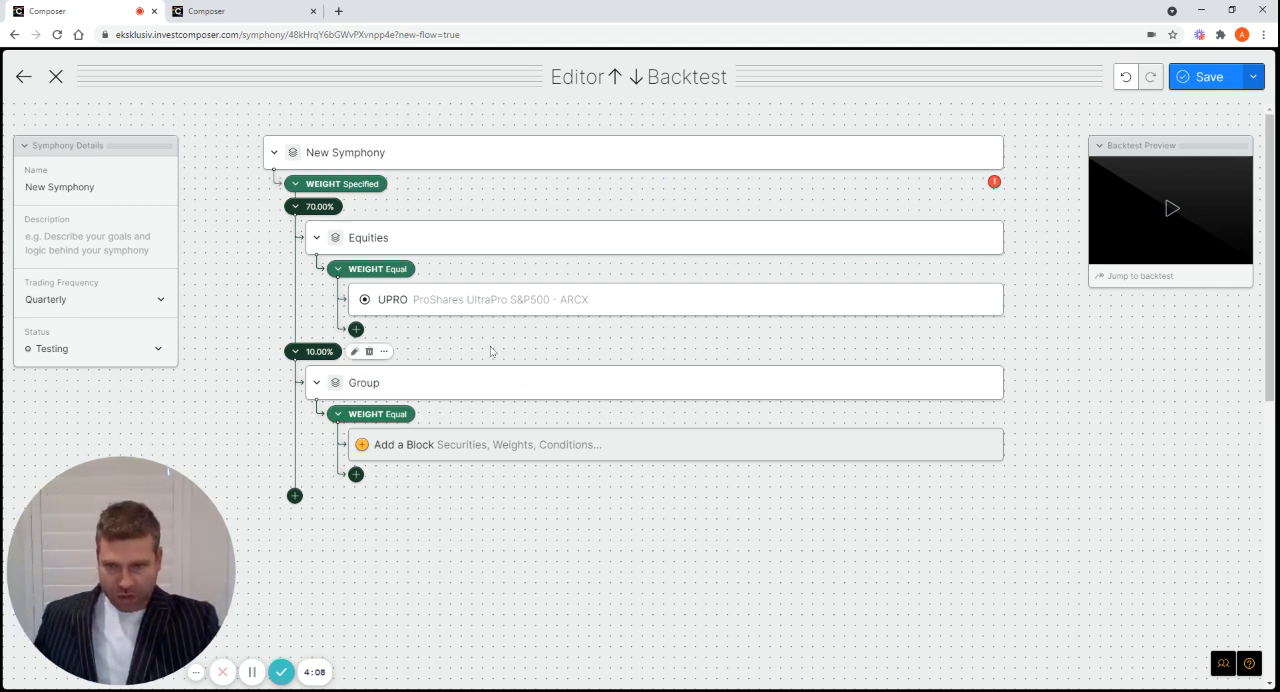
Add the TMF (Direxion Daily 20+ Year Treasury Bull 3X Shares) asset to the Bonds group
left_click(405, 455)
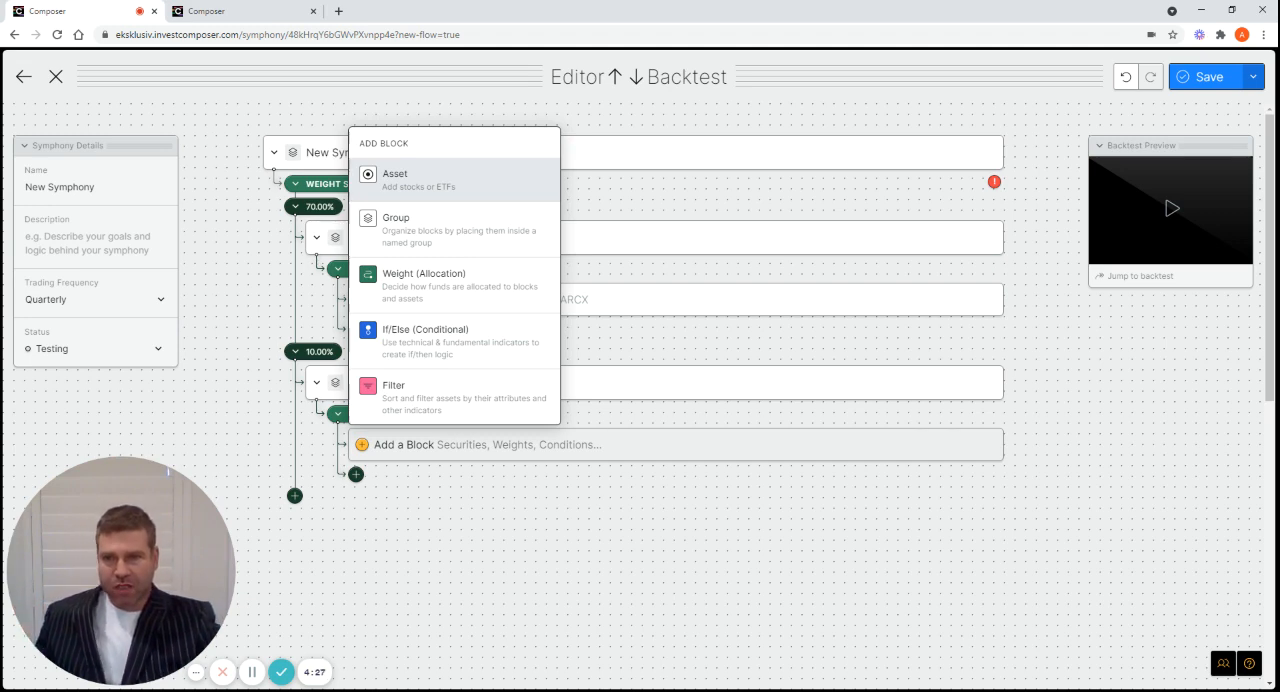
left_click(412, 190)
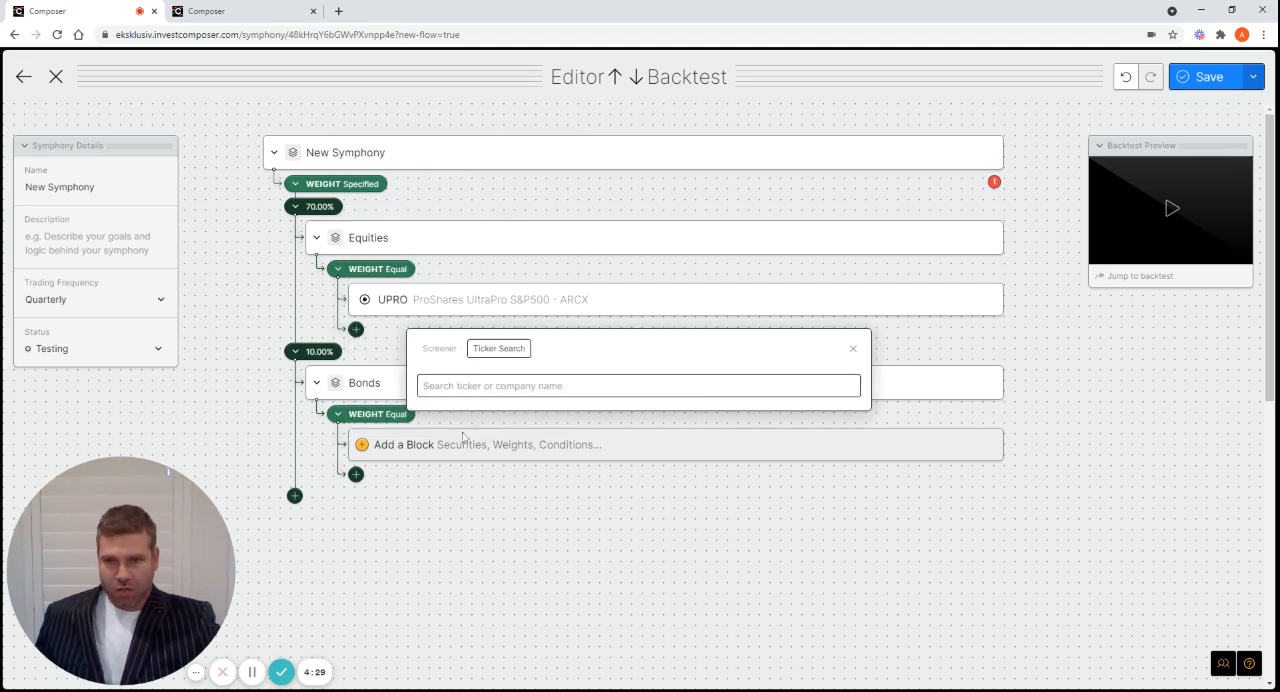
type("tmf")
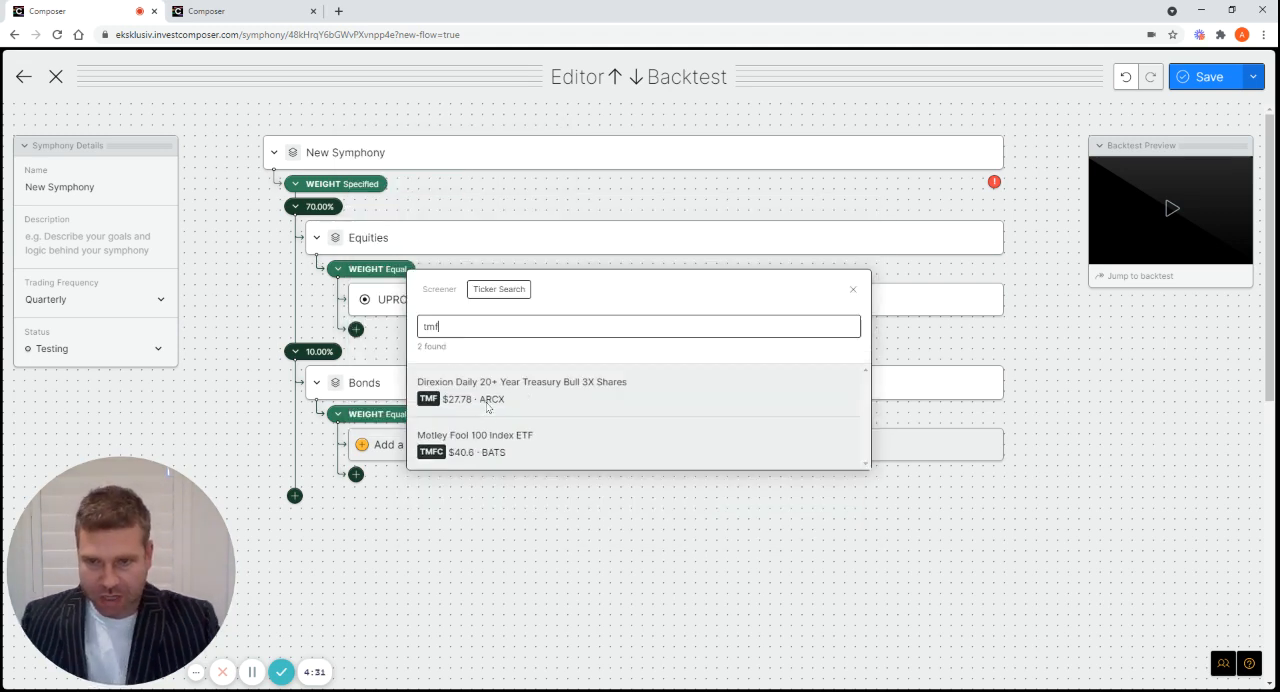
left_click(520, 390)
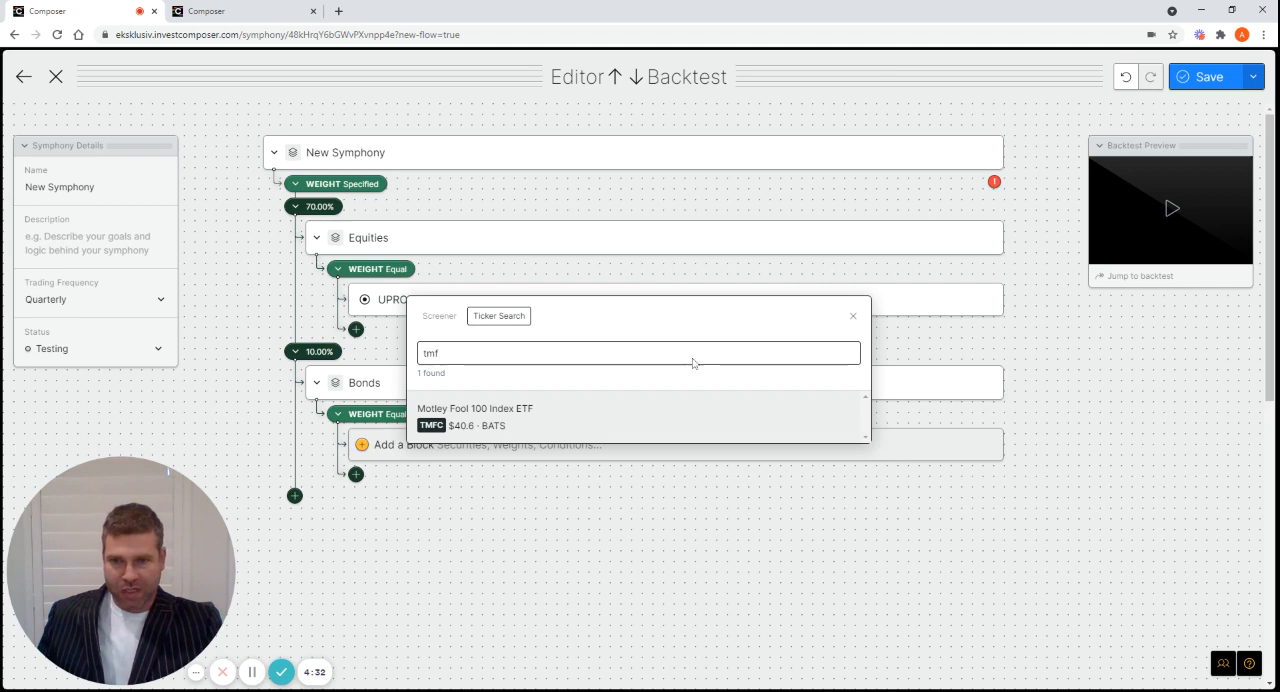
left_click(854, 319)
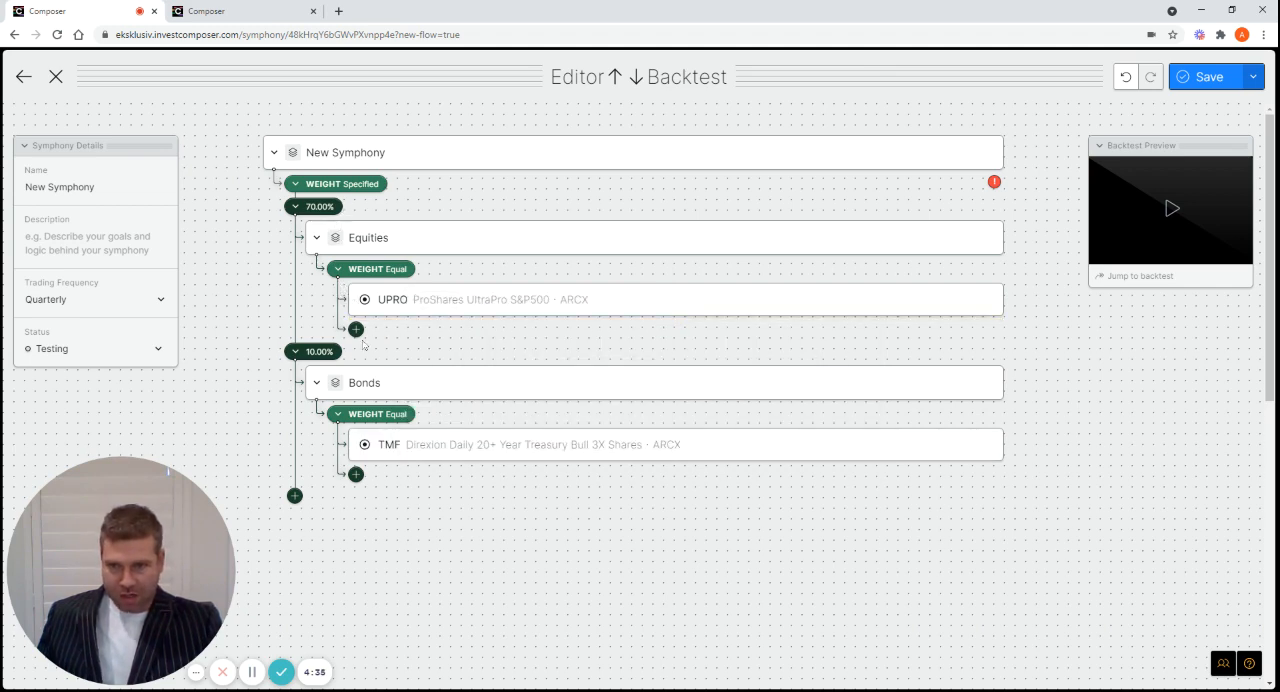
Add a third weighted branch below the Bonds group and set its weight to 10 percent
left_click(295, 496)
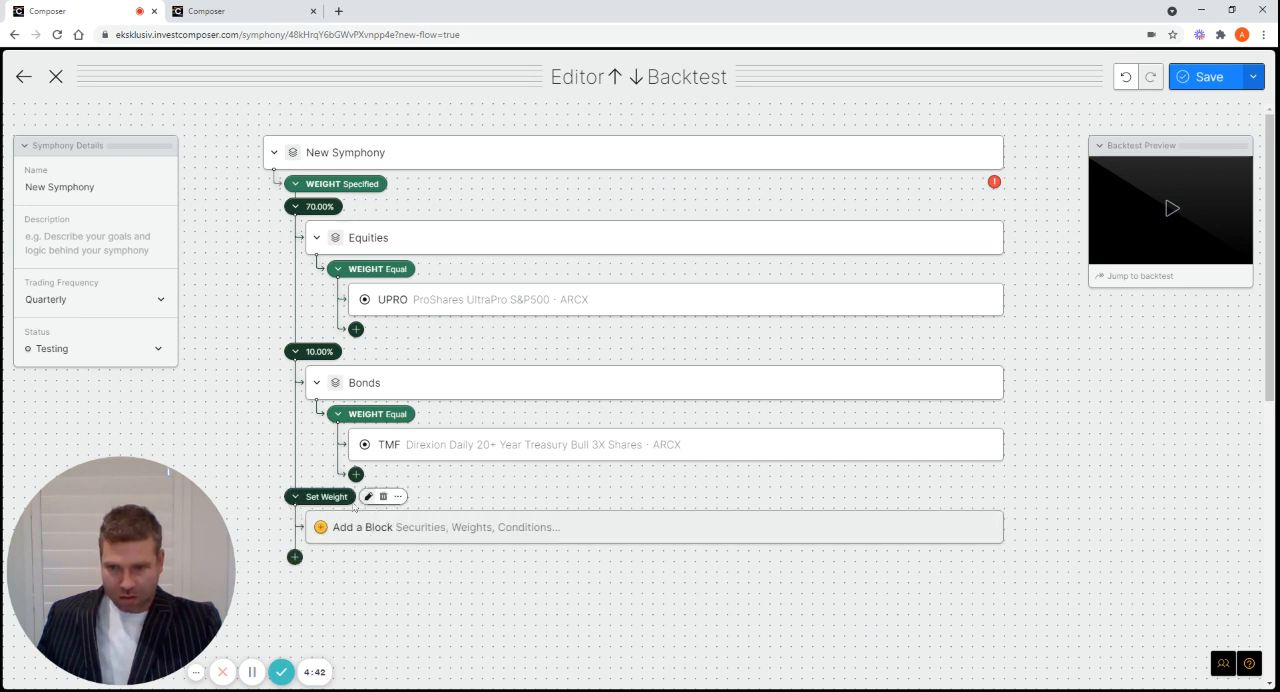
left_click(369, 497)
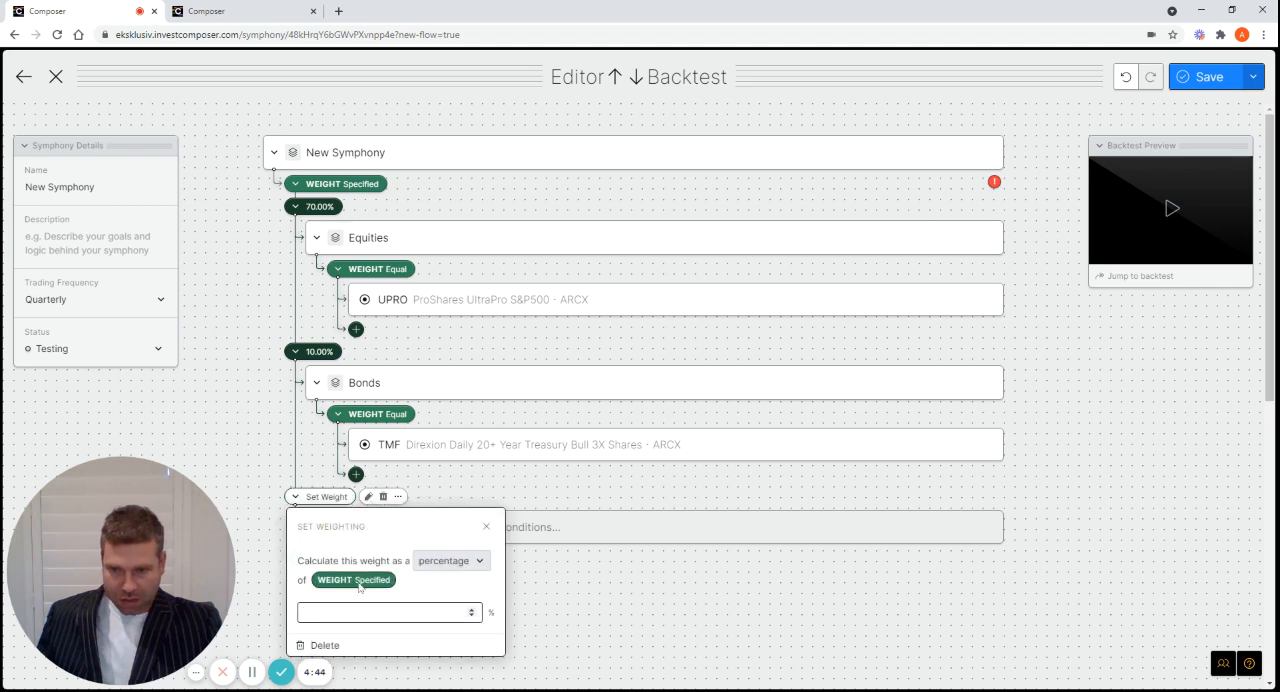
type("10")
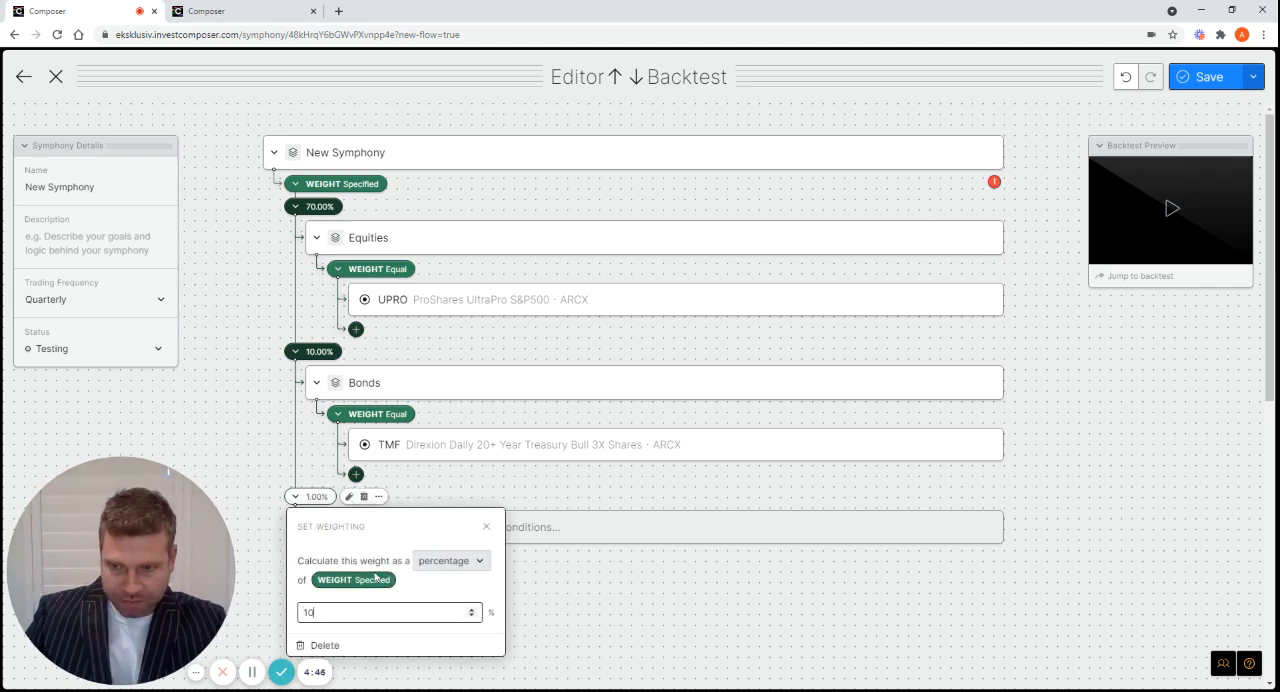
left_click(687, 584)
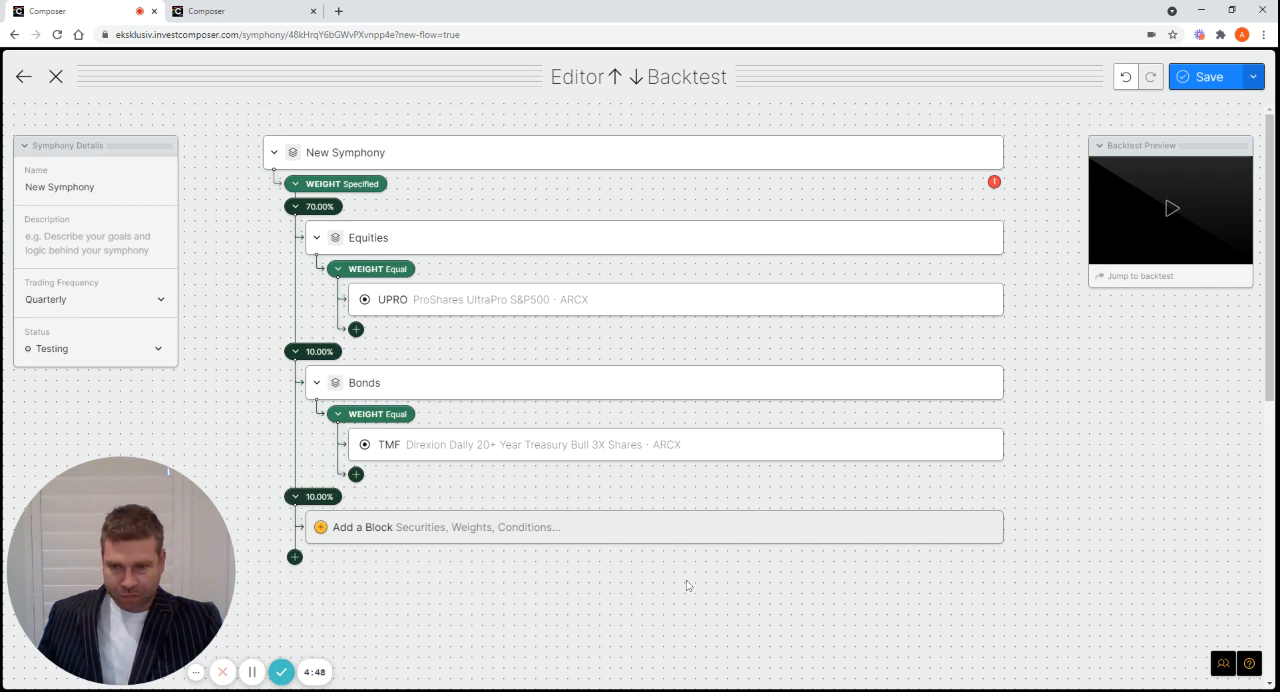
Add a group block under the third branch's weight and name it Real Estate
left_click(367, 530)
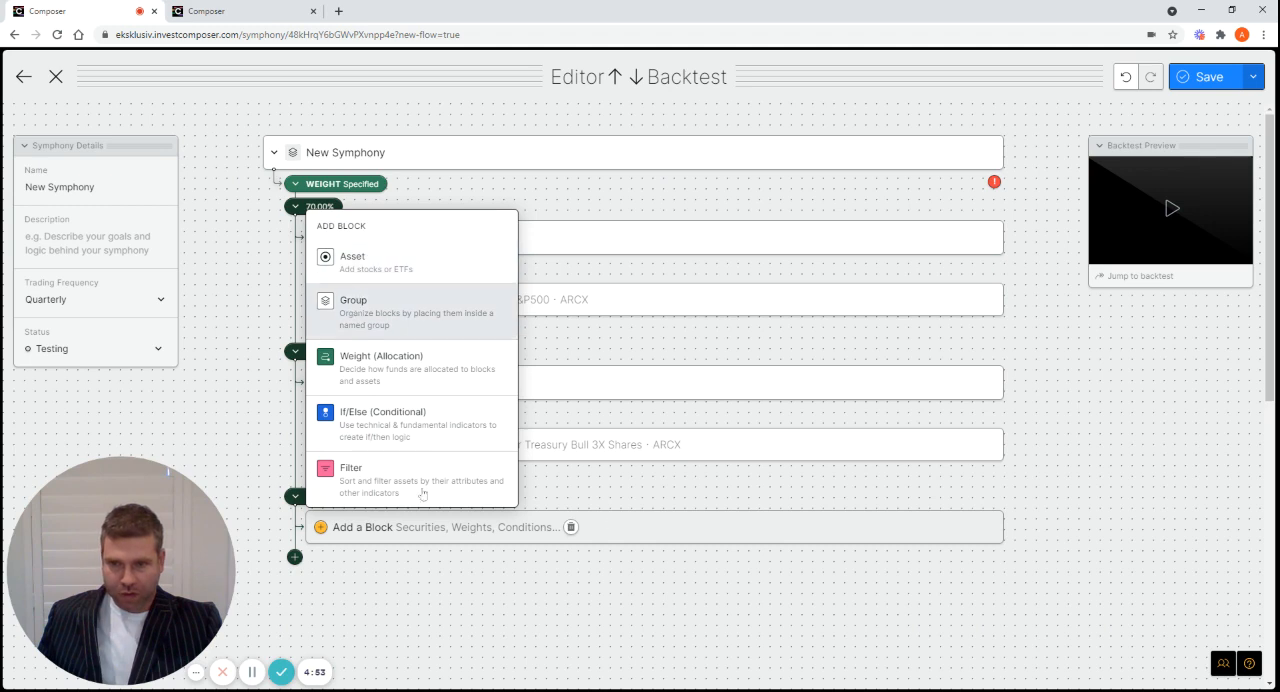
left_click(406, 313)
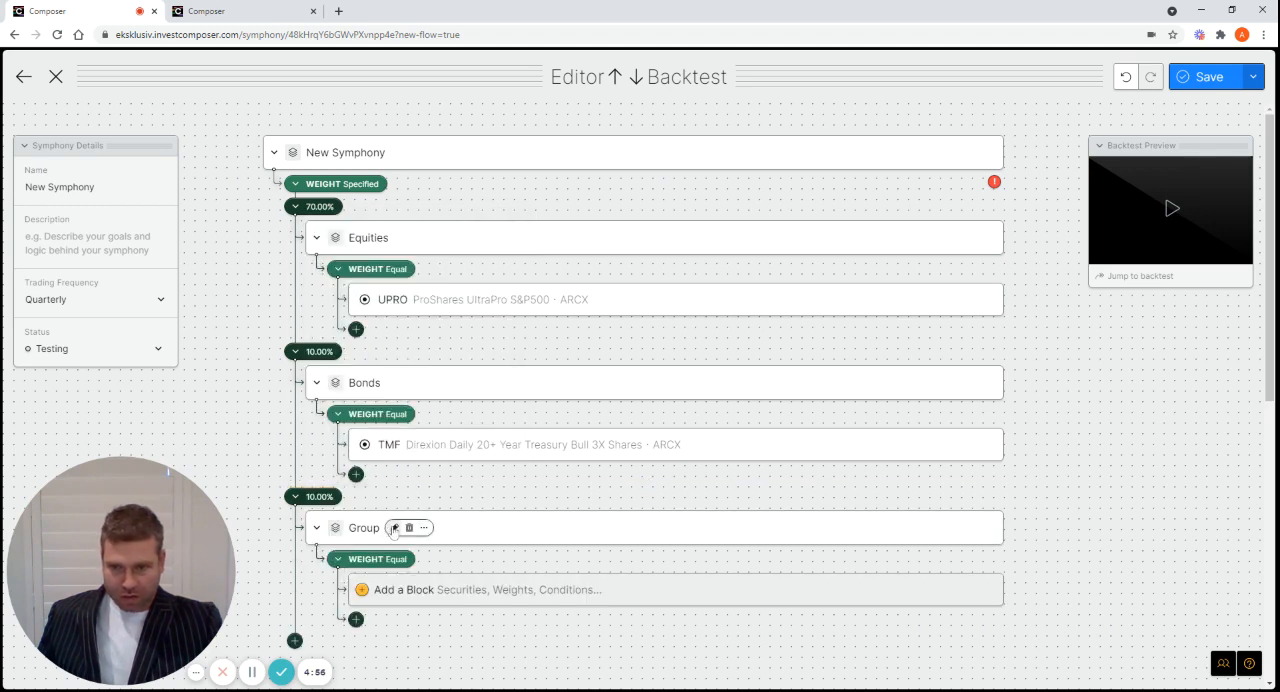
left_click(394, 528)
key("BackSpace")
key("BackSpace")
key("BackSpace")
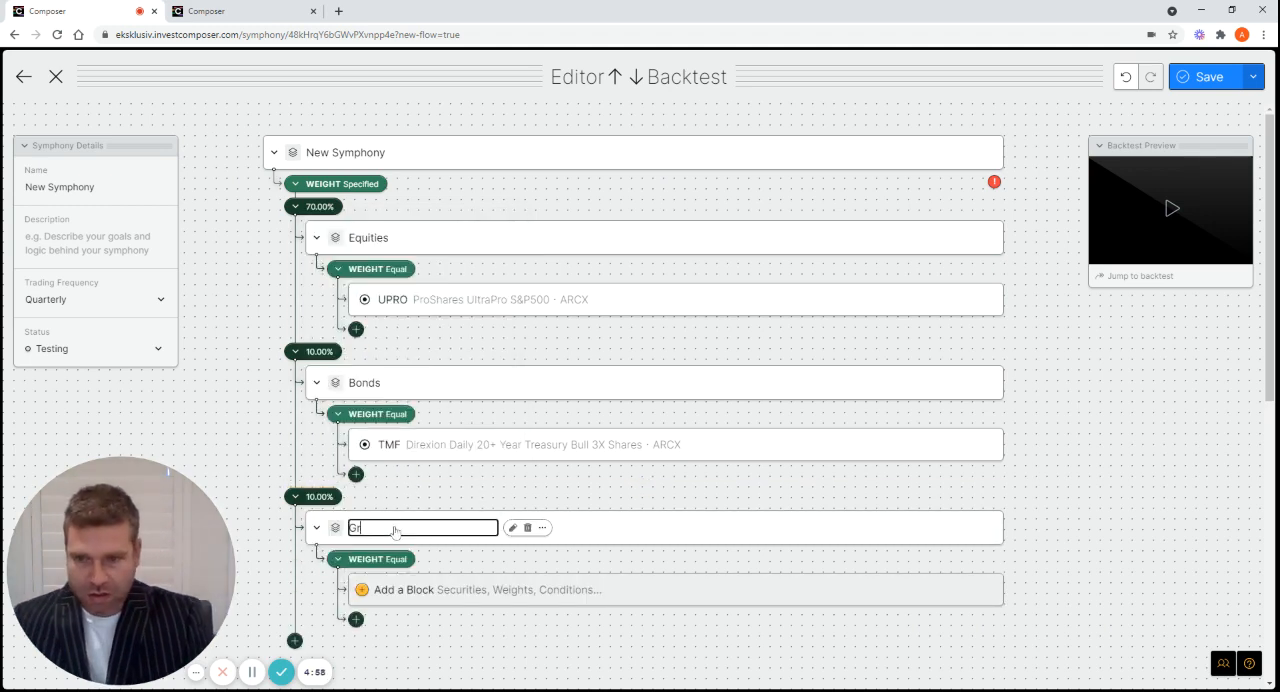
key("BackSpace")
key("BackSpace")
type("RE")
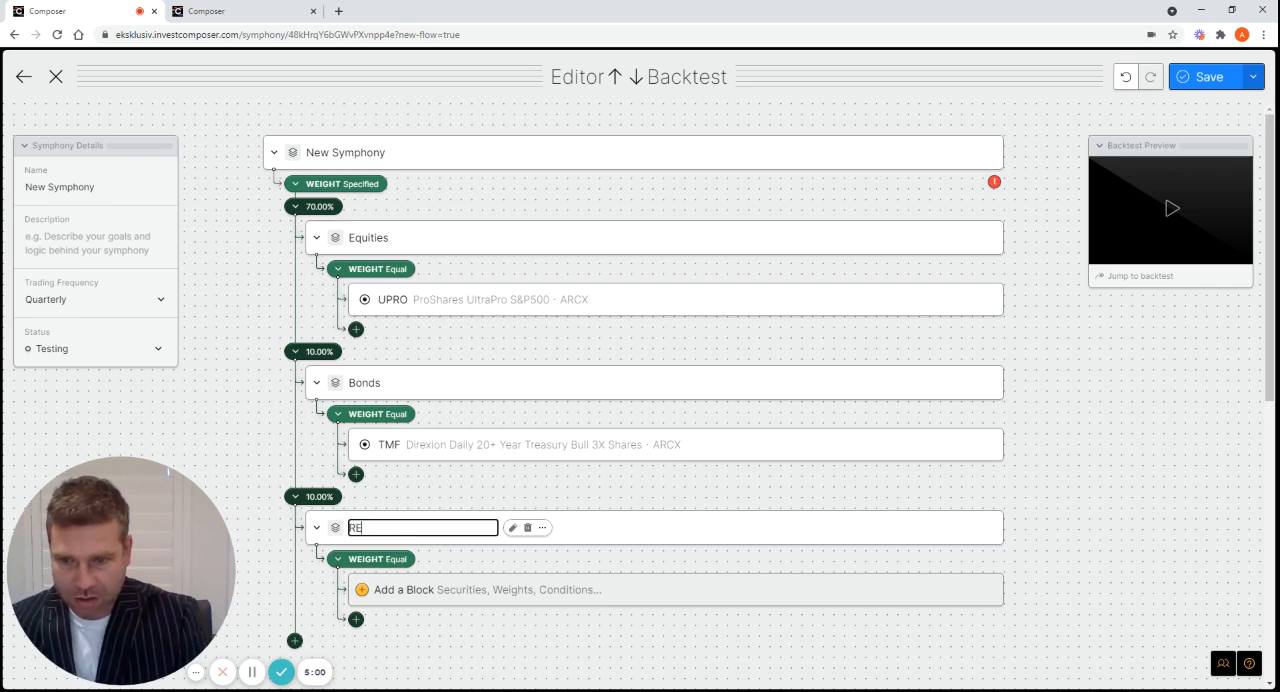
type("ale")
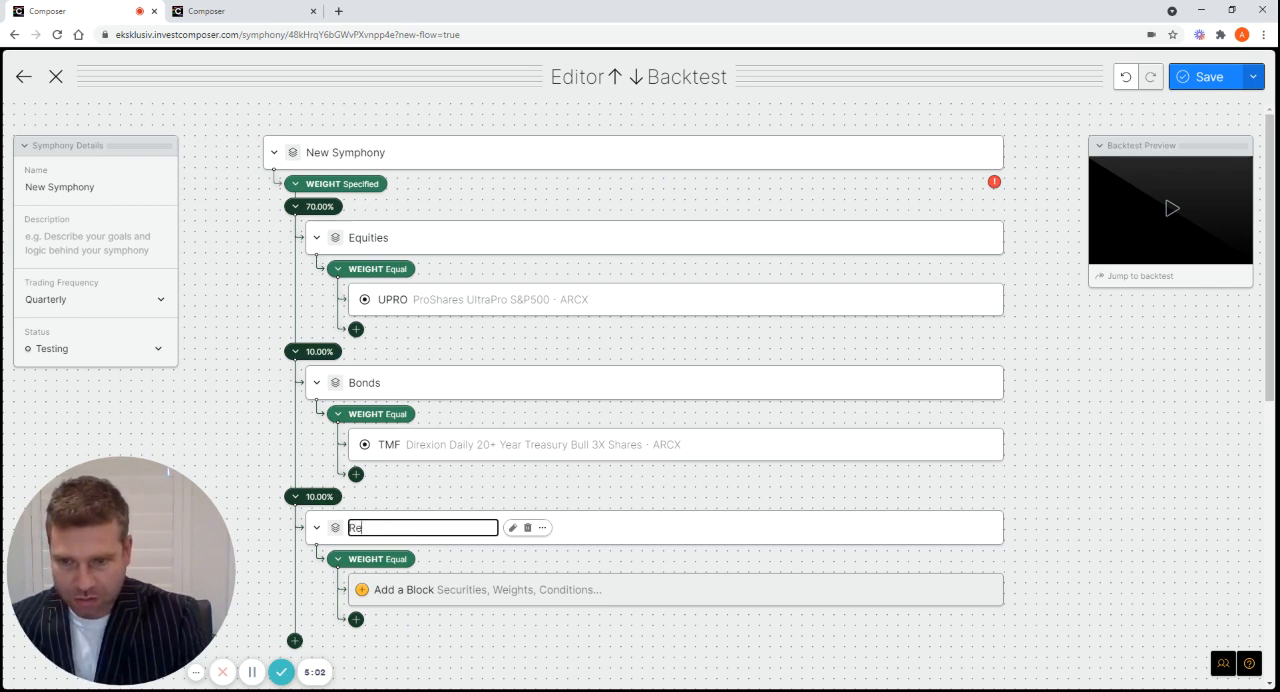
type("al Estate")
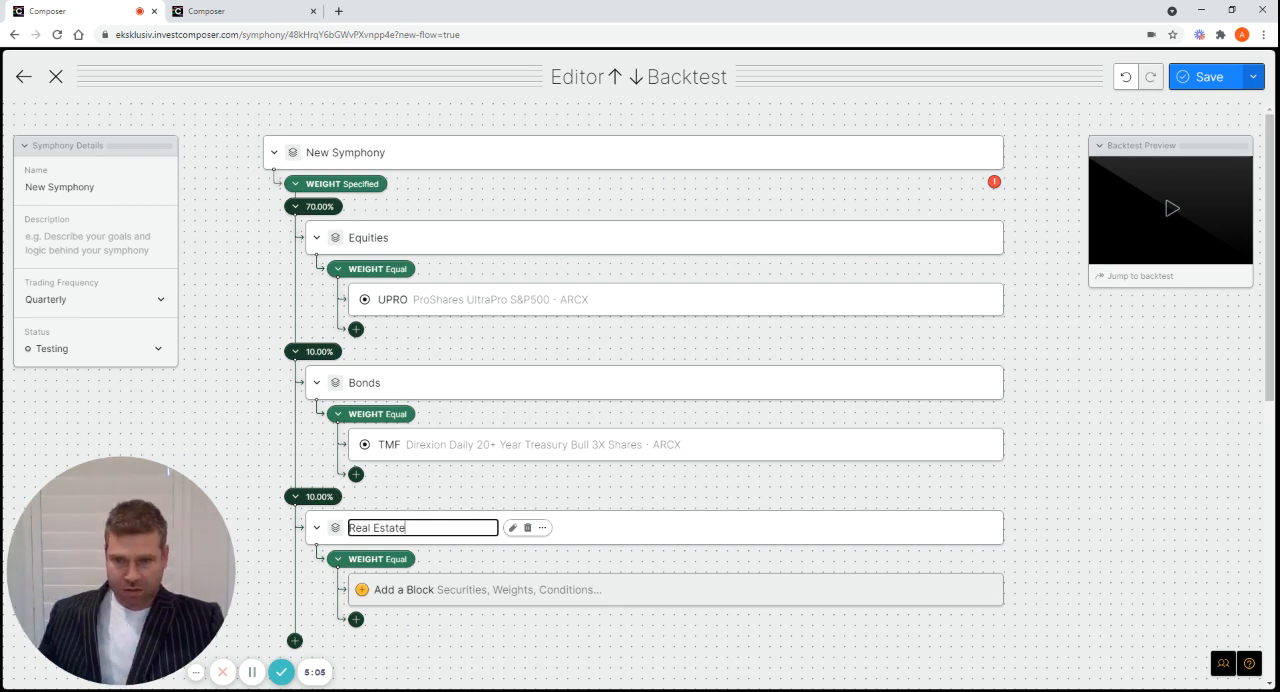
key("Return")
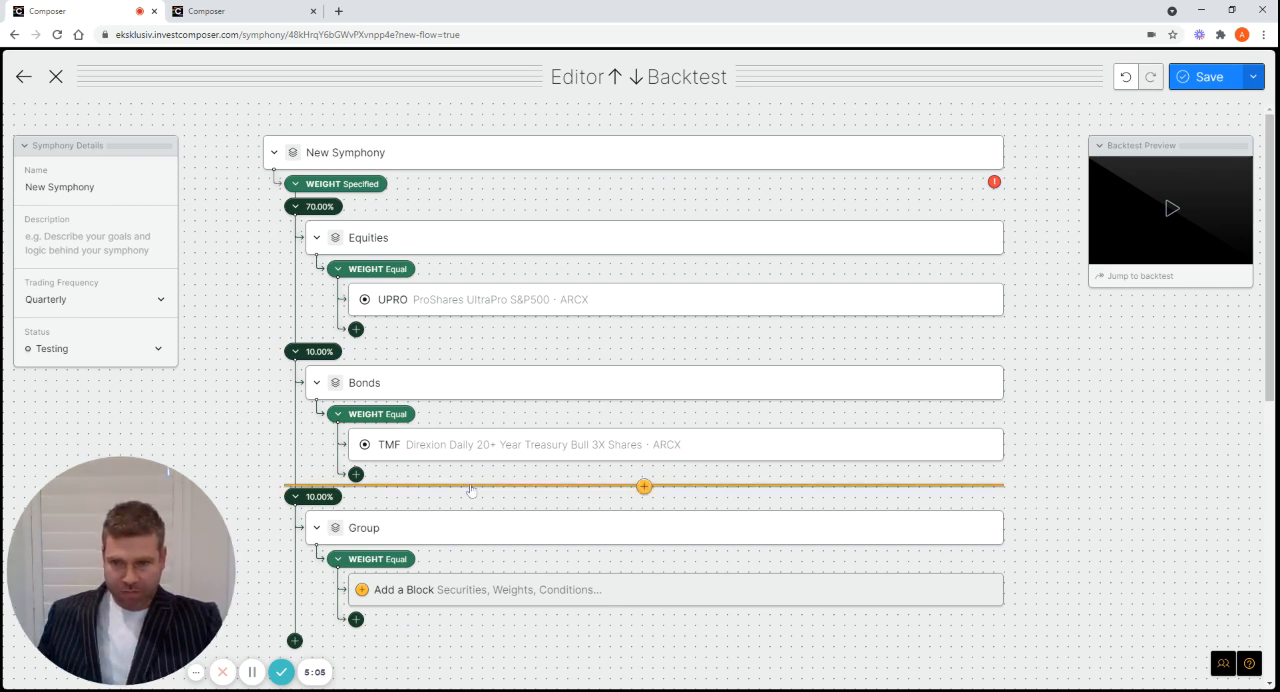
left_click(644, 487)
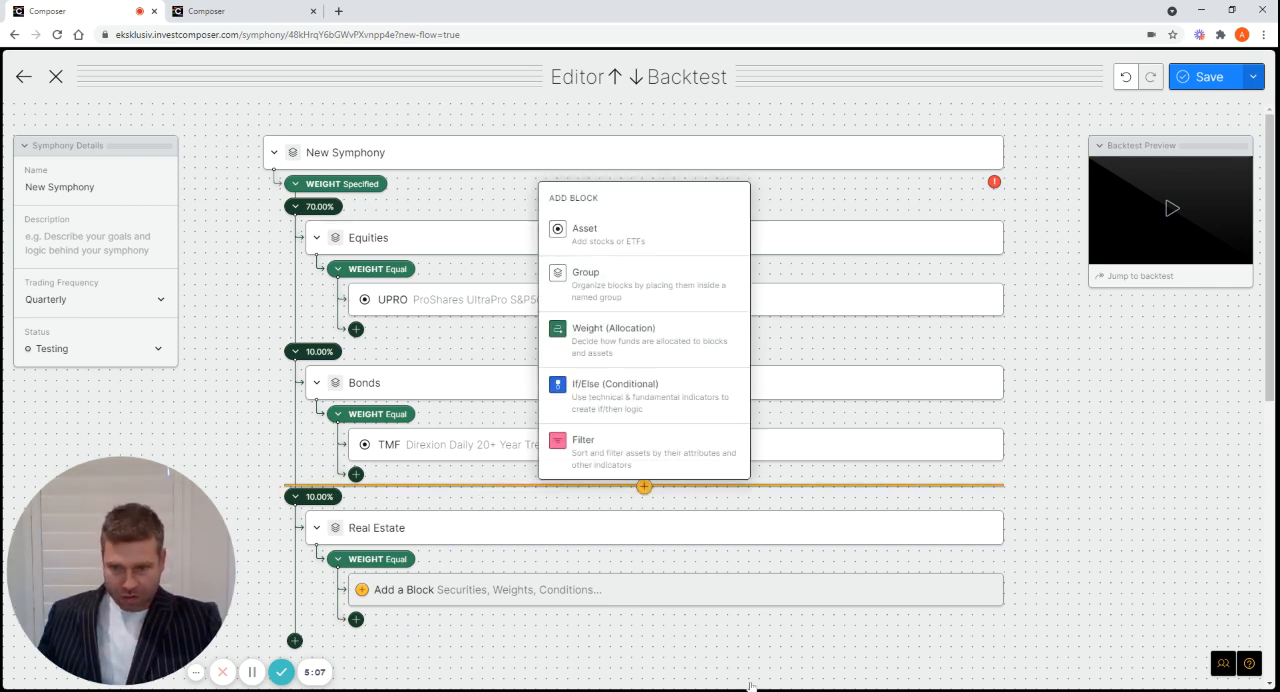
left_click(1087, 541)
Add the DRN (Direxion Daily Real Estate Bull 3x Shares) asset to the Real Estate group
scroll(562, 553, "down", 3)
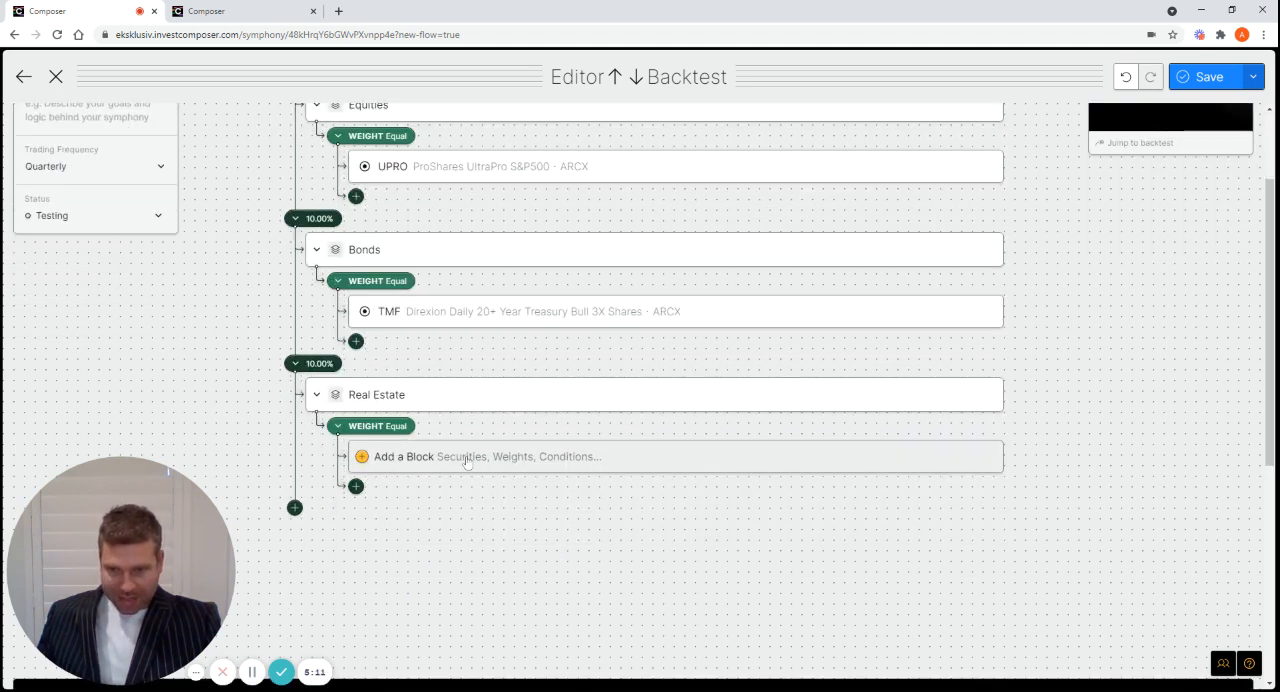
left_click(466, 458)
left_click(405, 212)
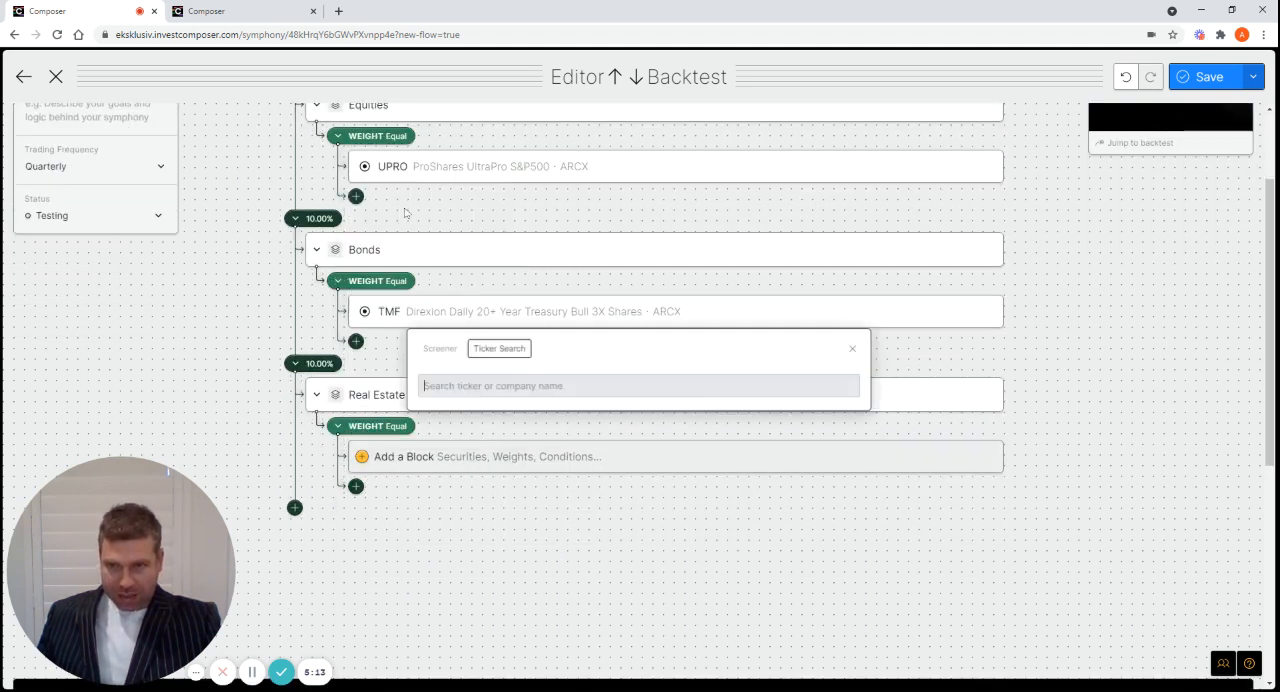
type("dr")
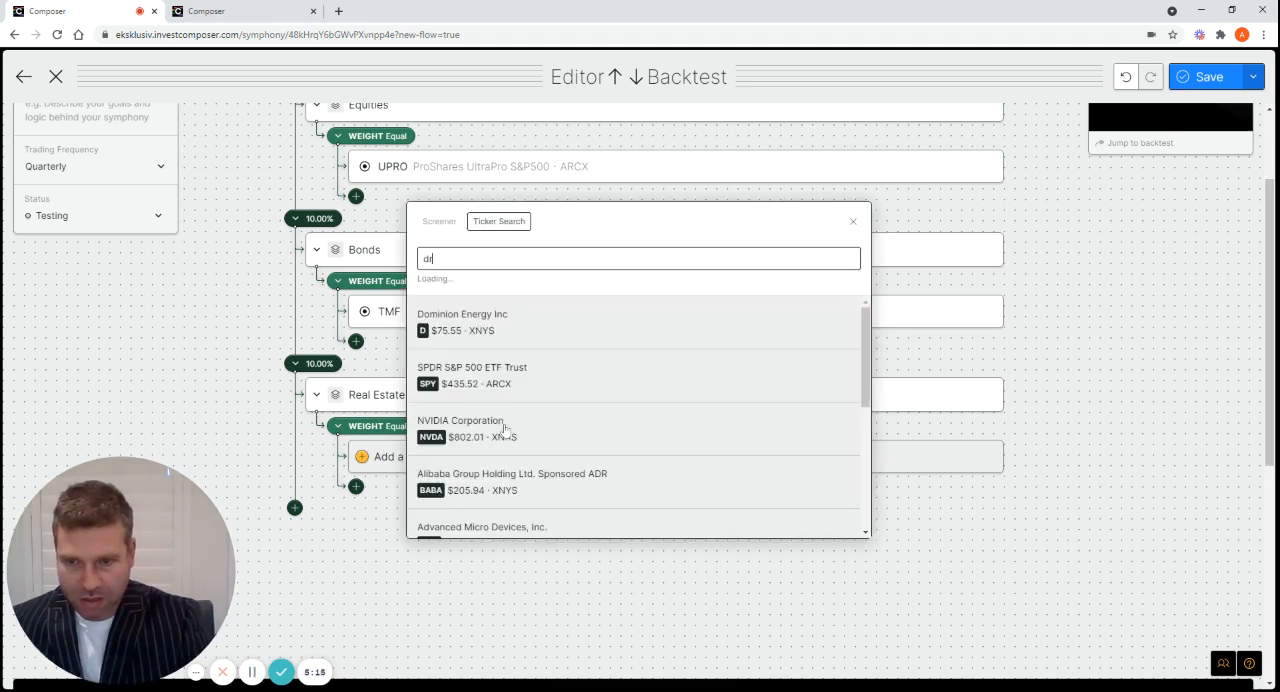
type("n")
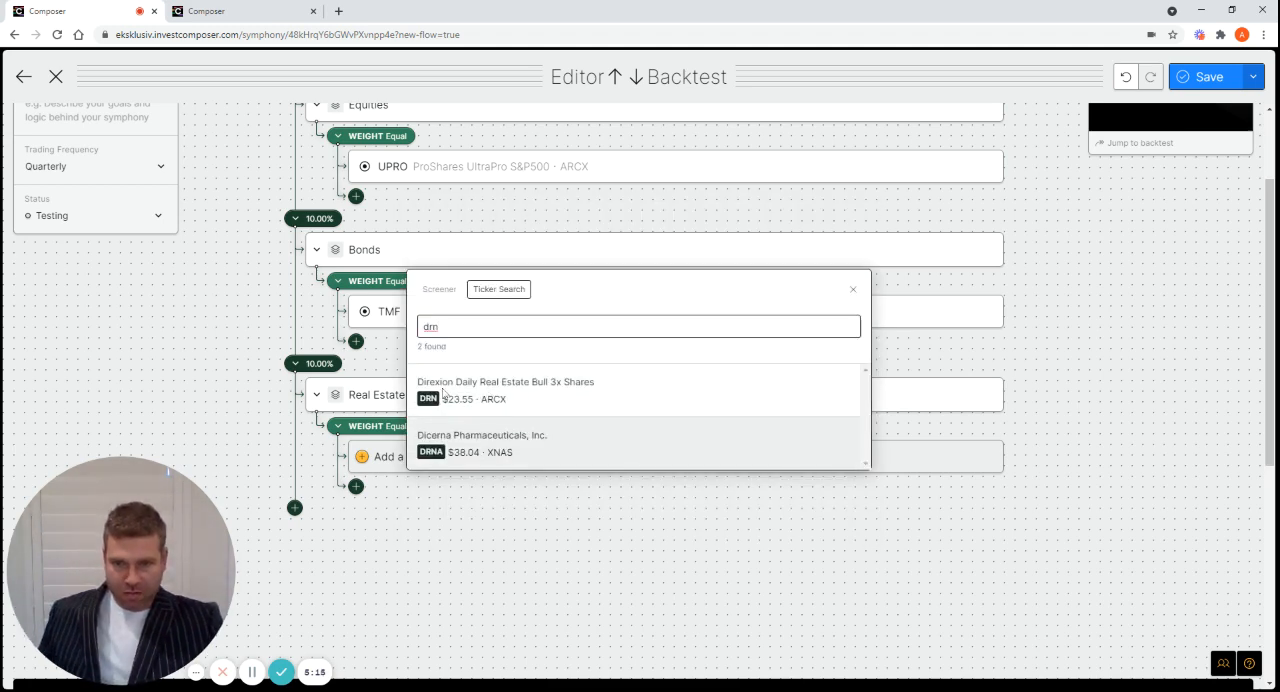
left_click(477, 392)
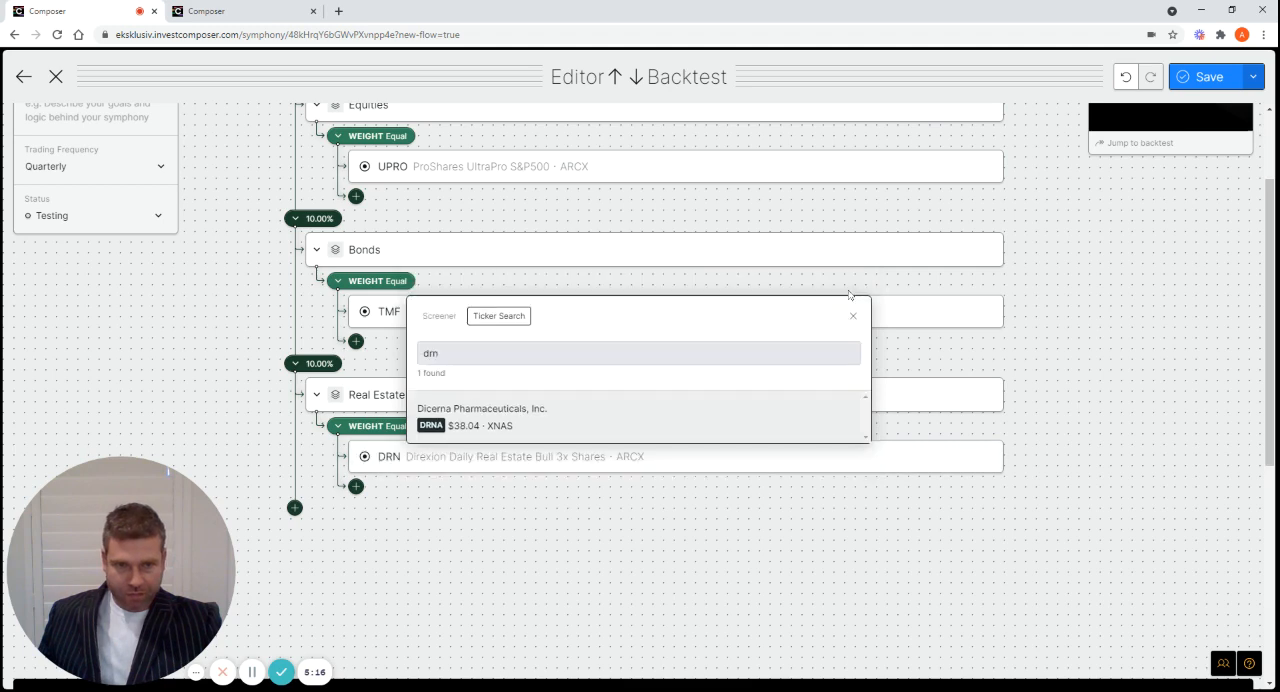
left_click(855, 318)
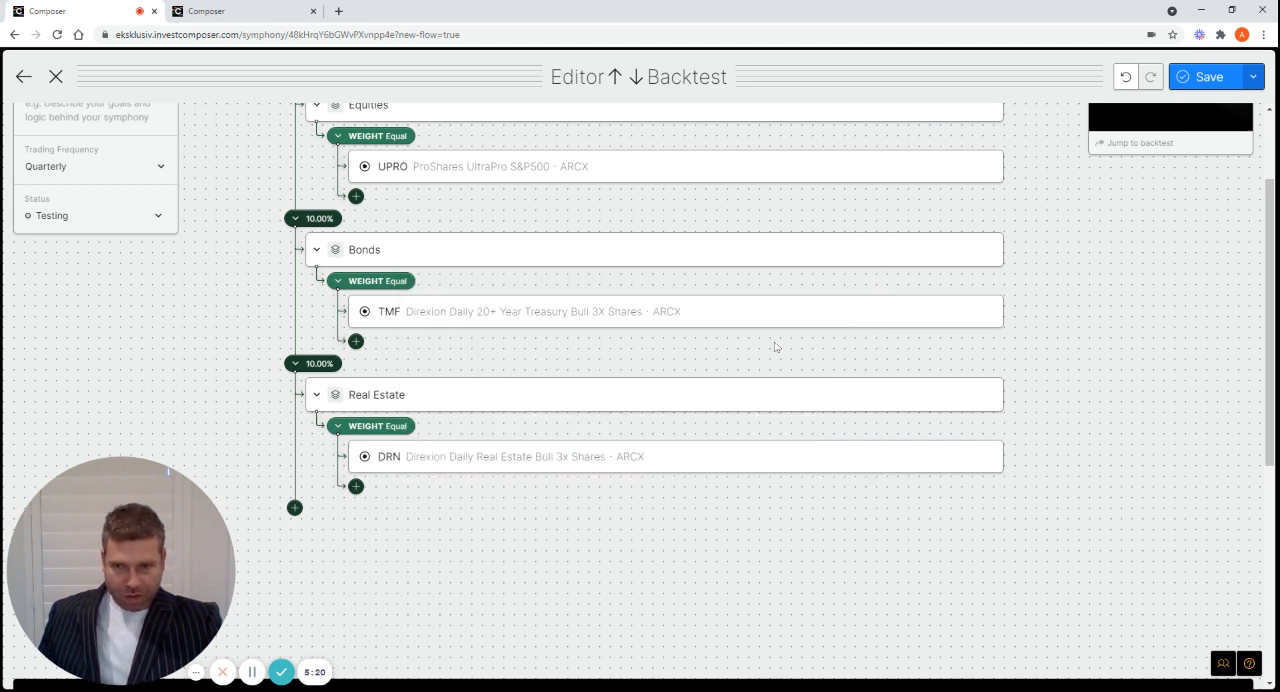
Add a fourth weighted branch below the Real Estate group and set its weight to 10 percent
left_click(295, 509)
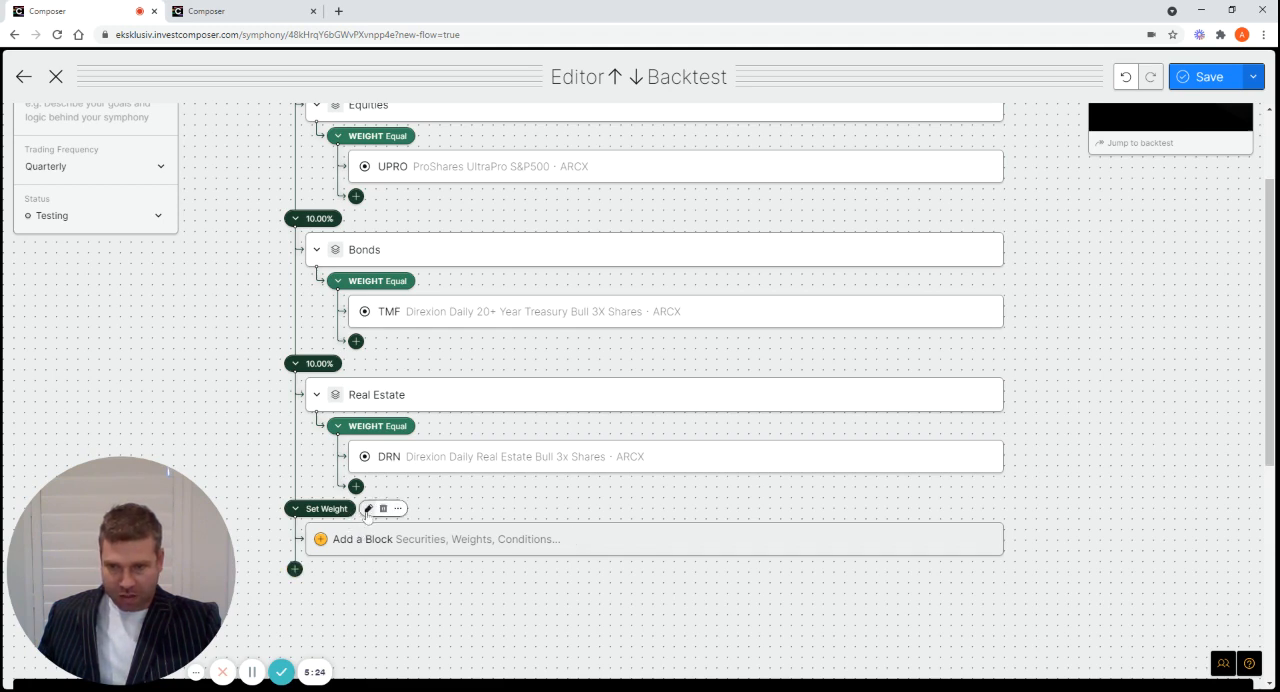
left_click(368, 509)
type("1")
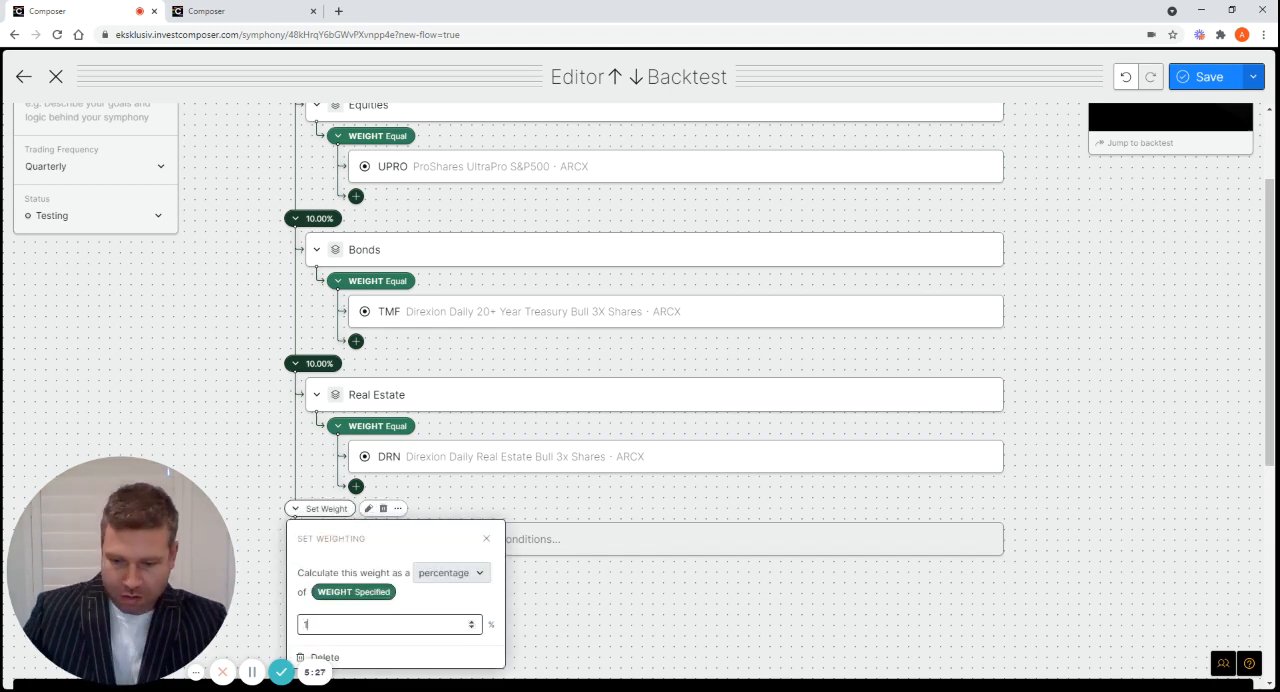
type("0")
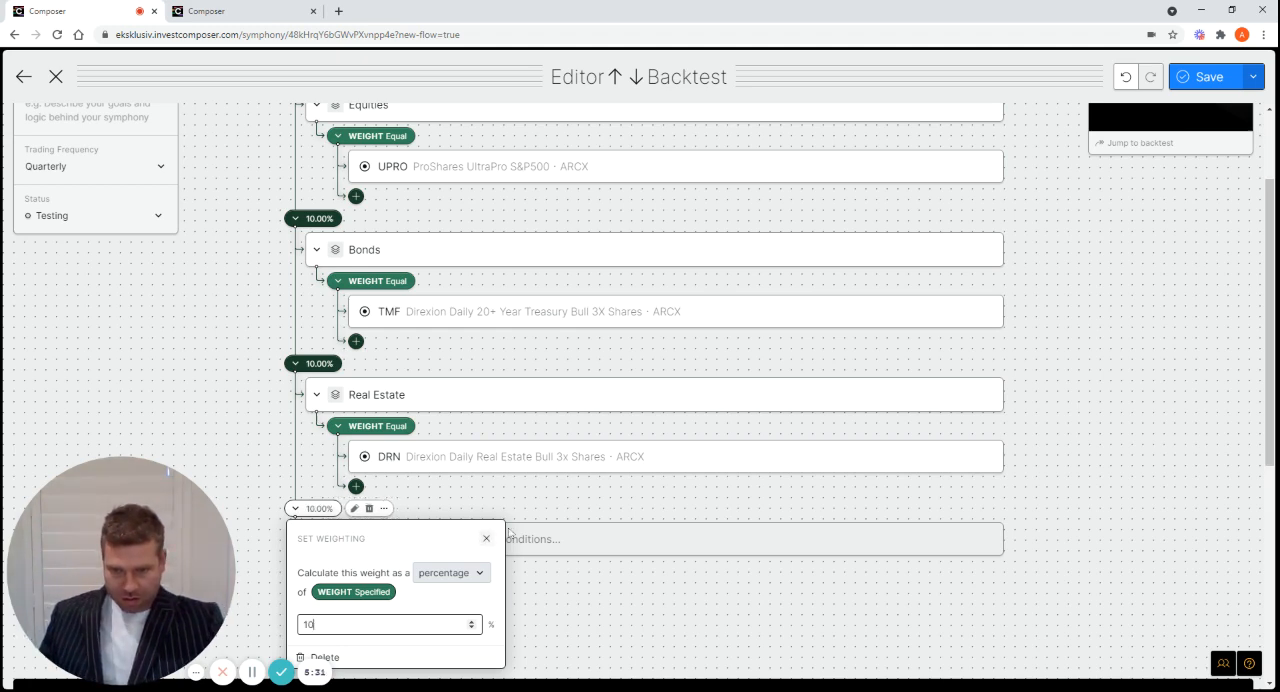
left_click(559, 502)
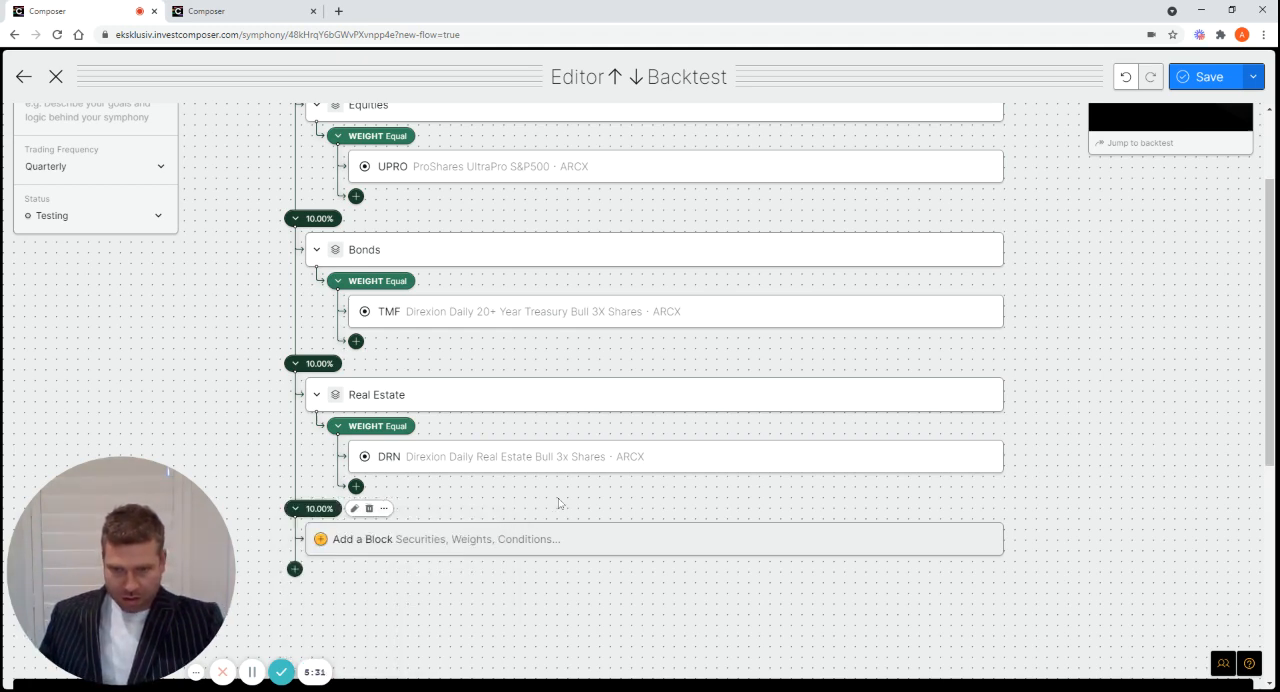
Add a group block under the fourth branch's 10 percent weight and name it Comodities
left_click(389, 545)
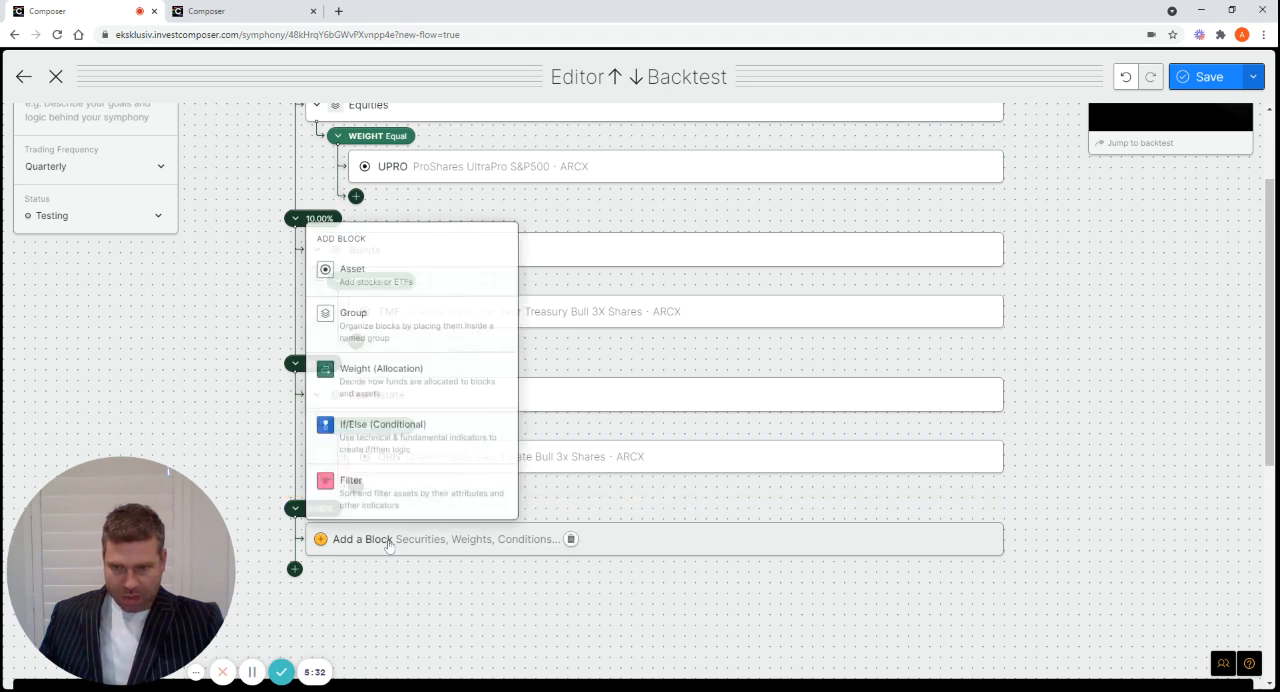
left_click(351, 318)
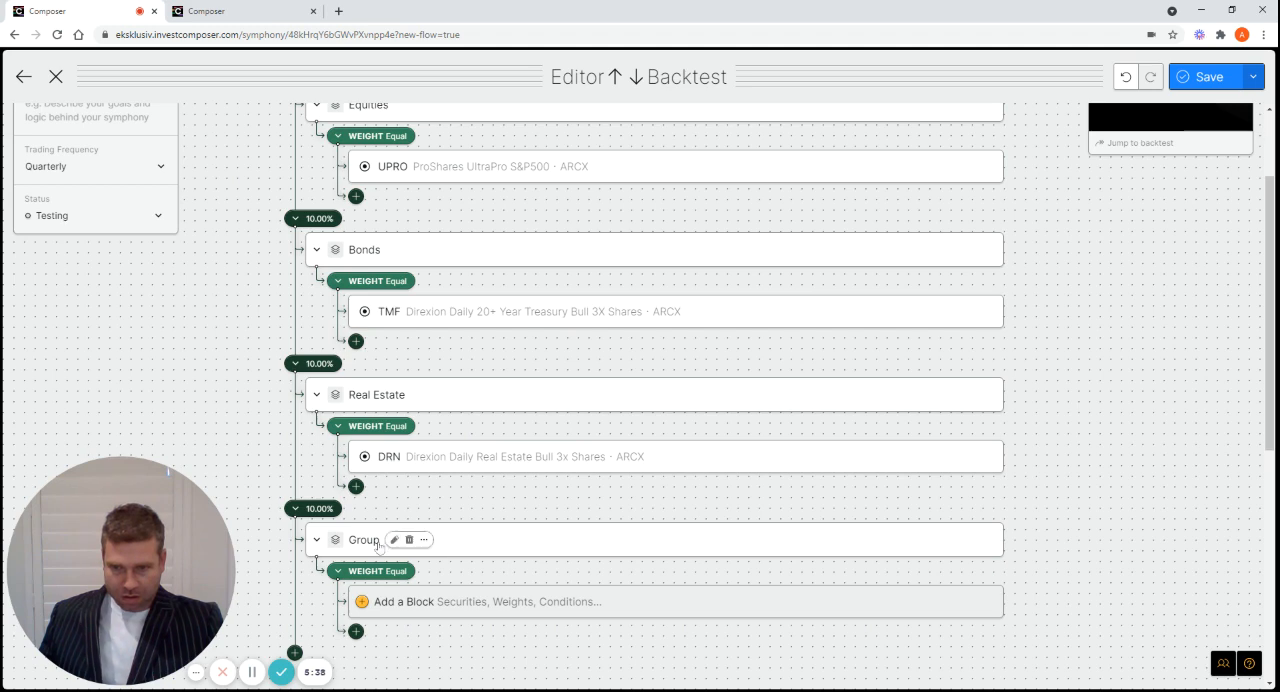
left_click(392, 540)
key("BackSpace")
key("BackSpace")
key("BackSpace")
key("BackSpace")
key("BackSpace")
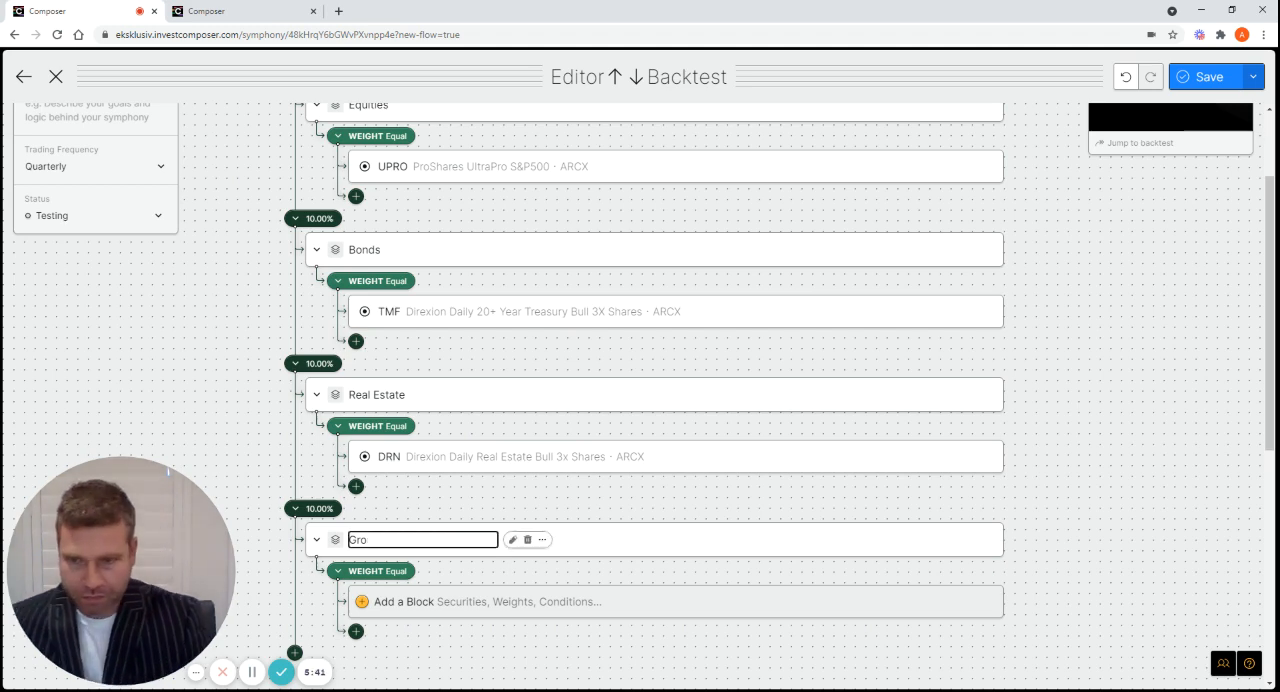
type("Como")
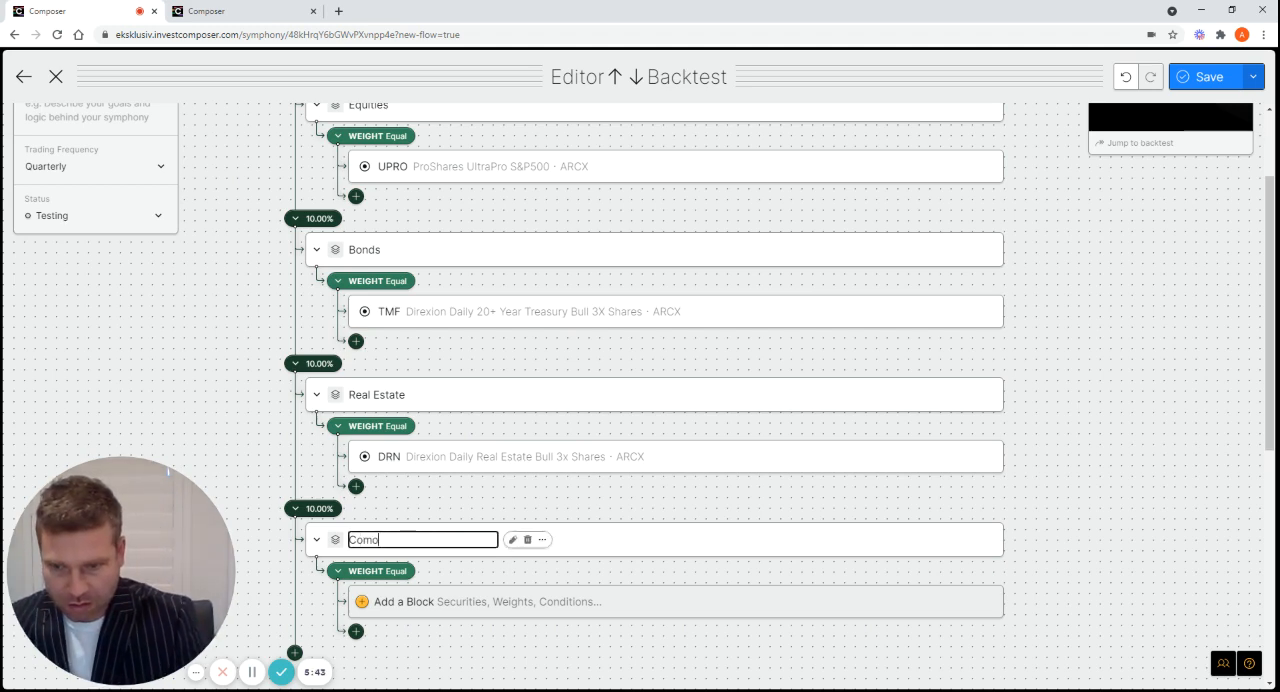
type("dities")
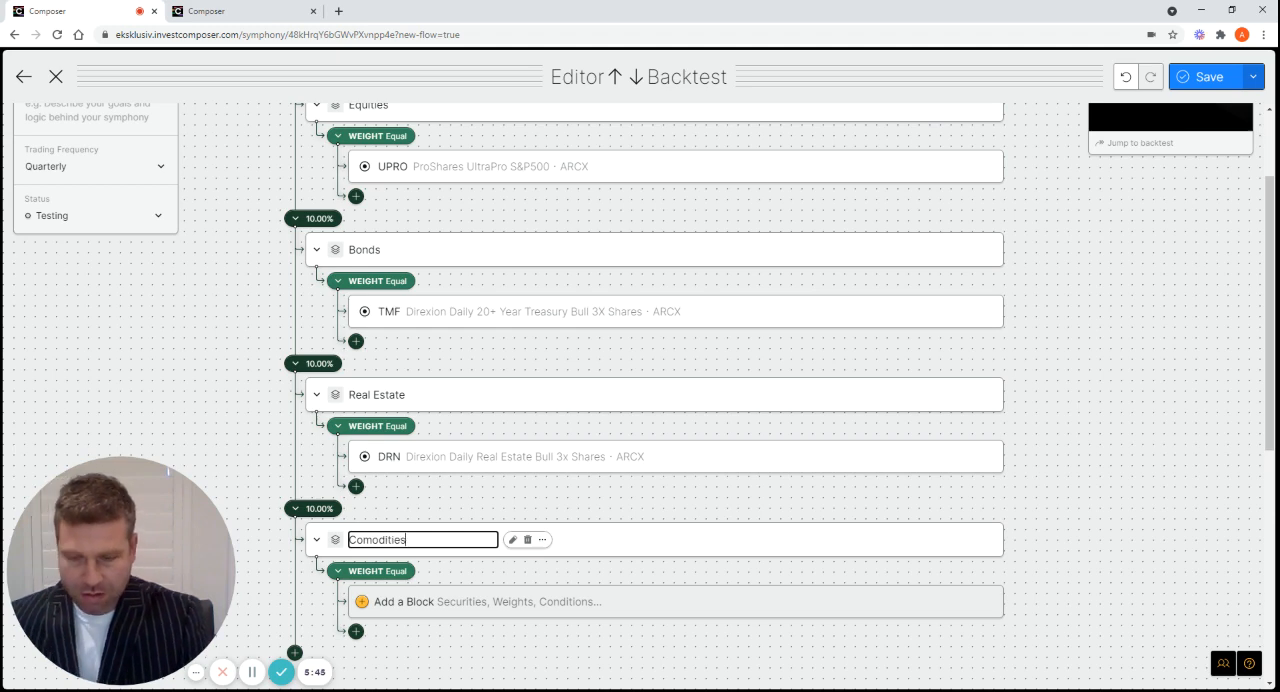
left_click(1048, 491)
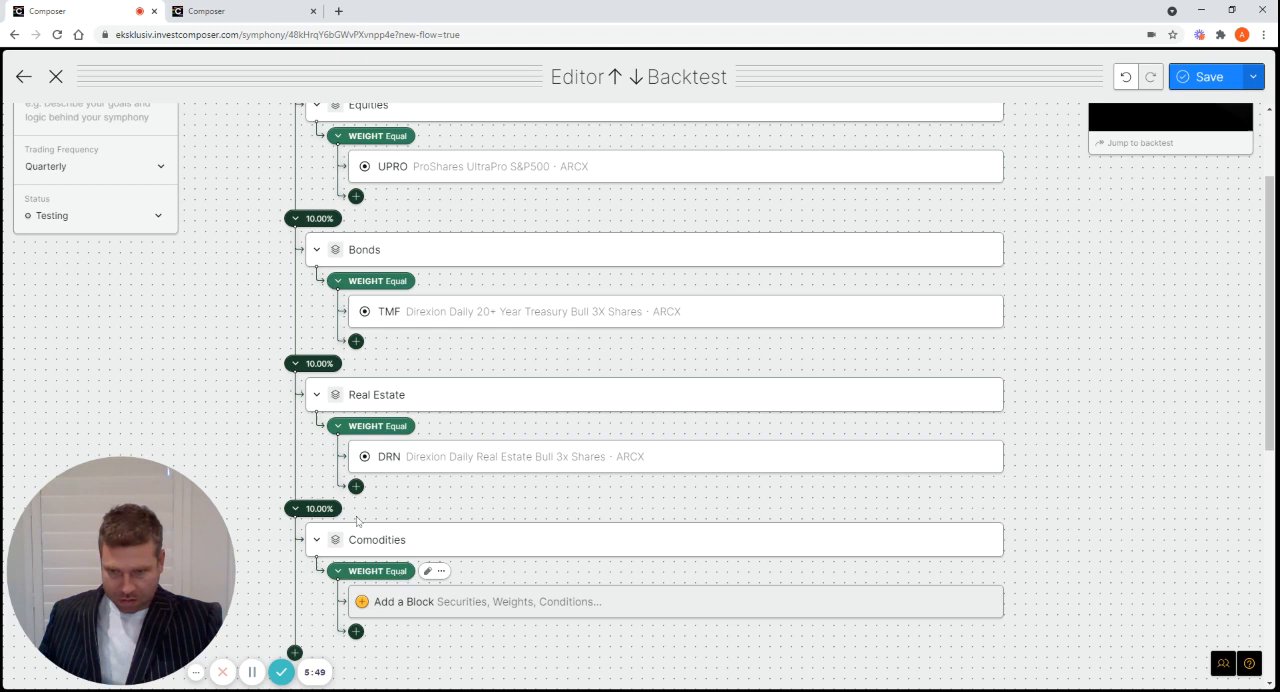
Add the UGL (ProShares Ultra Gold) asset to the Comodities group
left_click(430, 603)
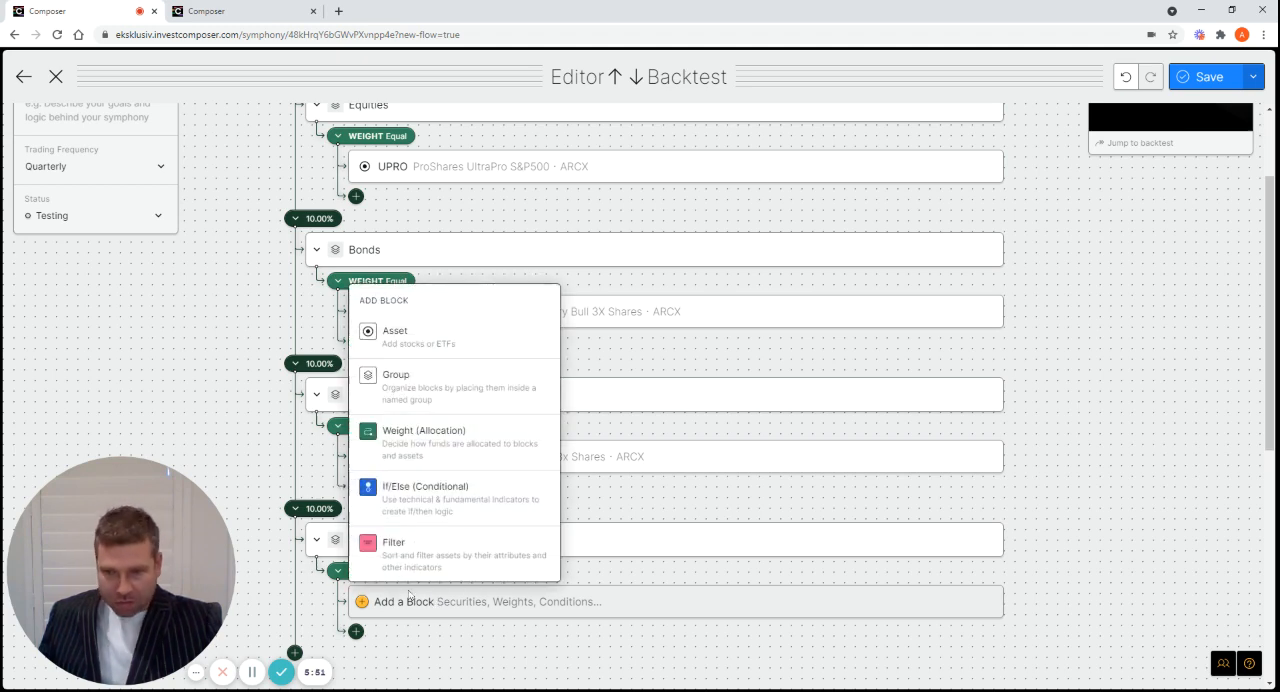
left_click(422, 338)
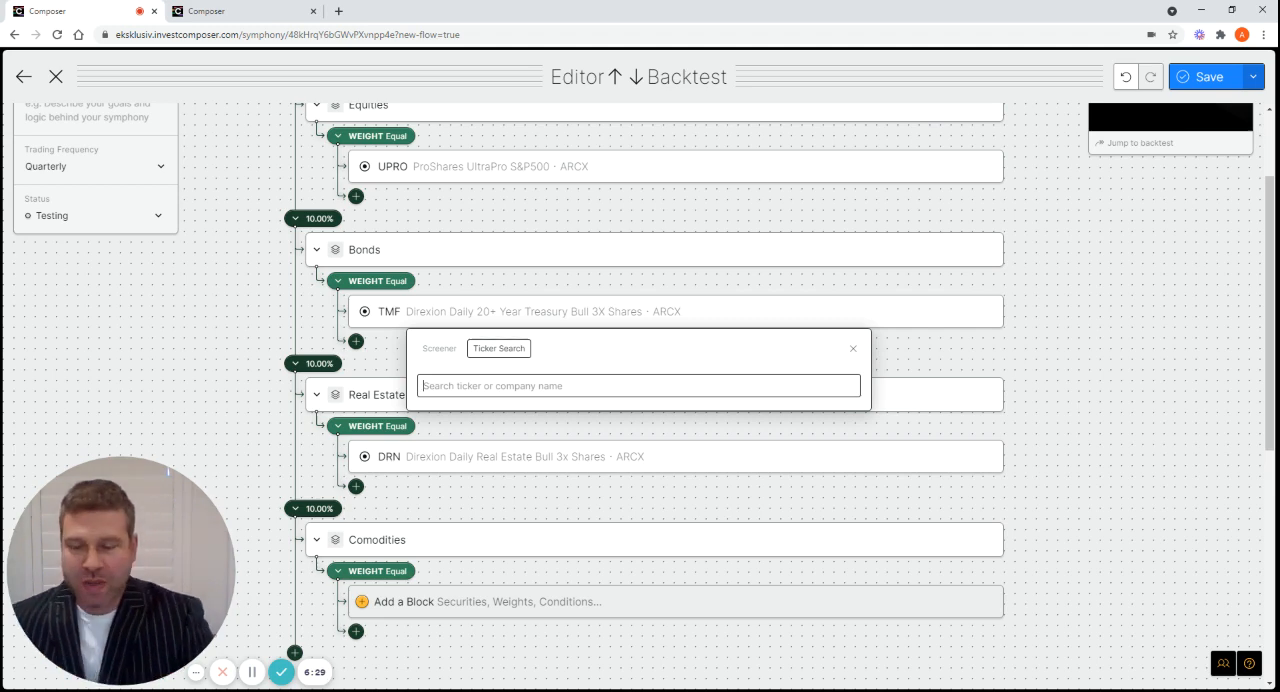
type("ug")
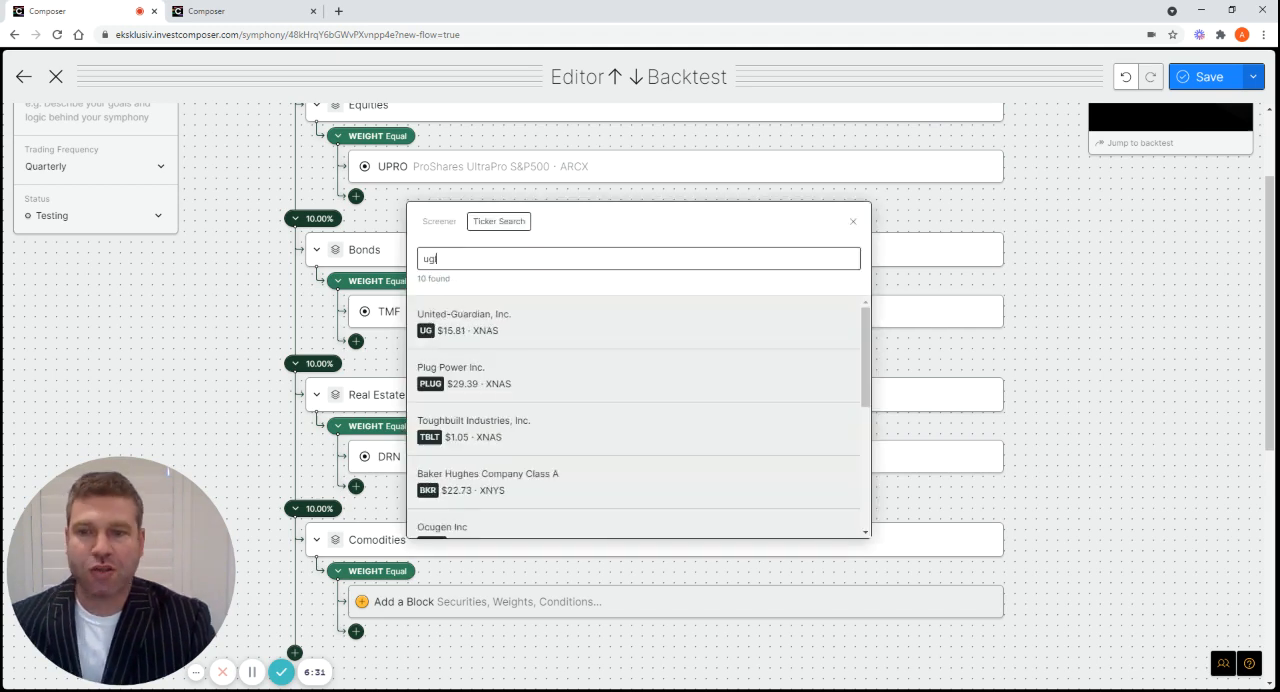
type("l")
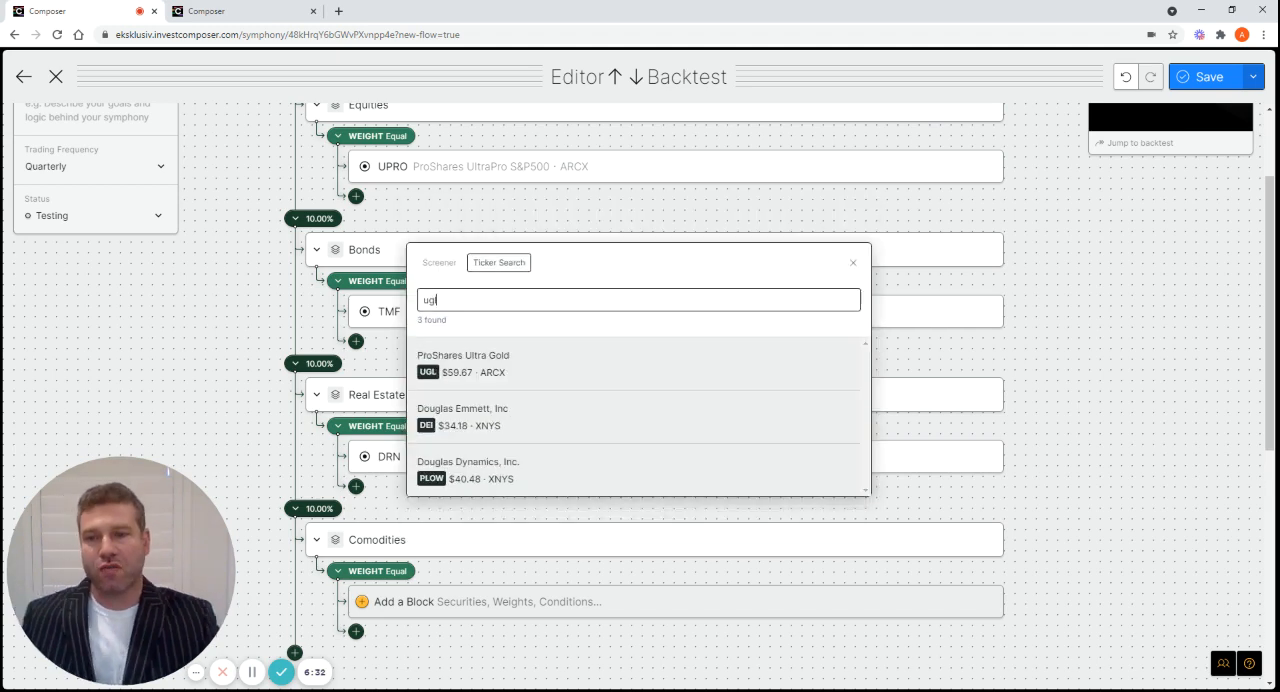
left_click(479, 367)
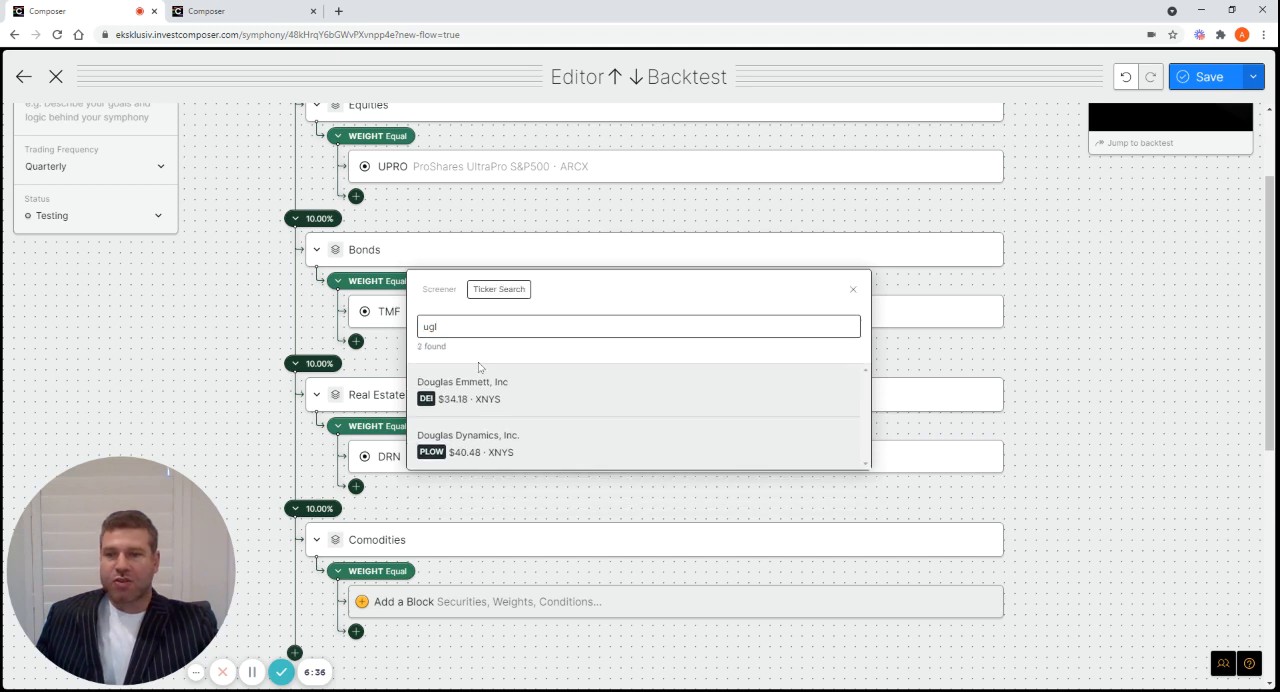
left_click(853, 291)
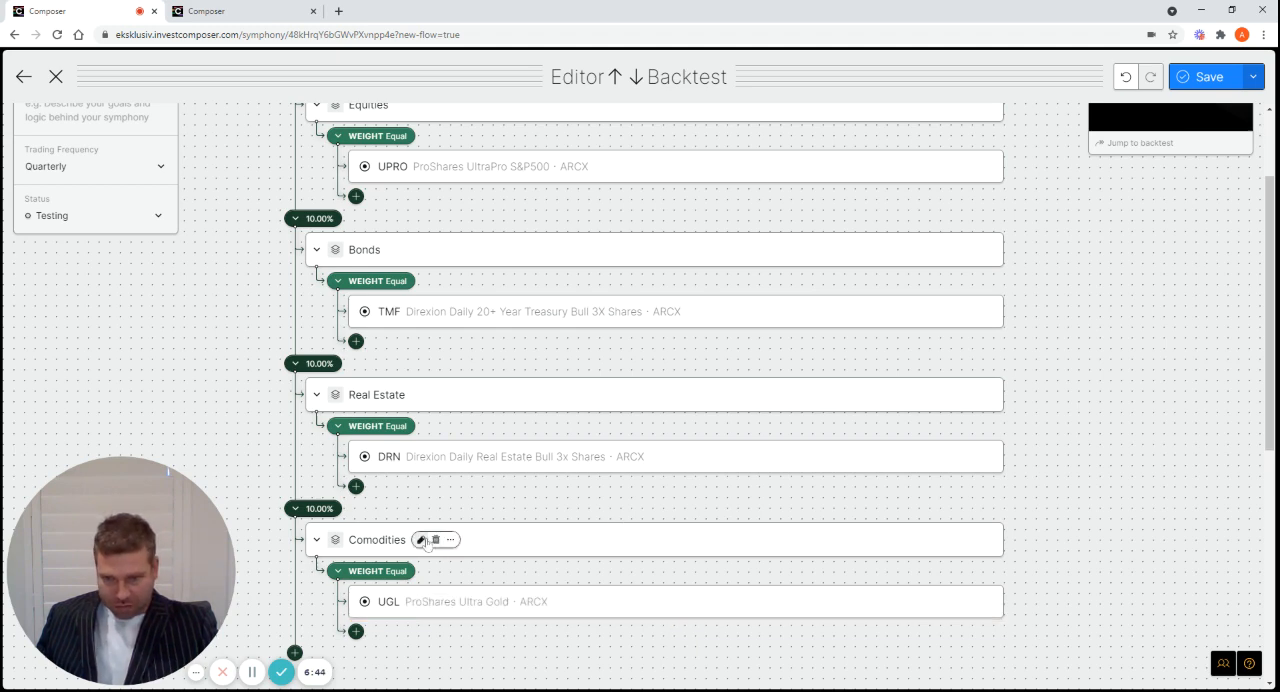
Correct the spelling of the fourth group's name to Commodities
left_click(422, 540)
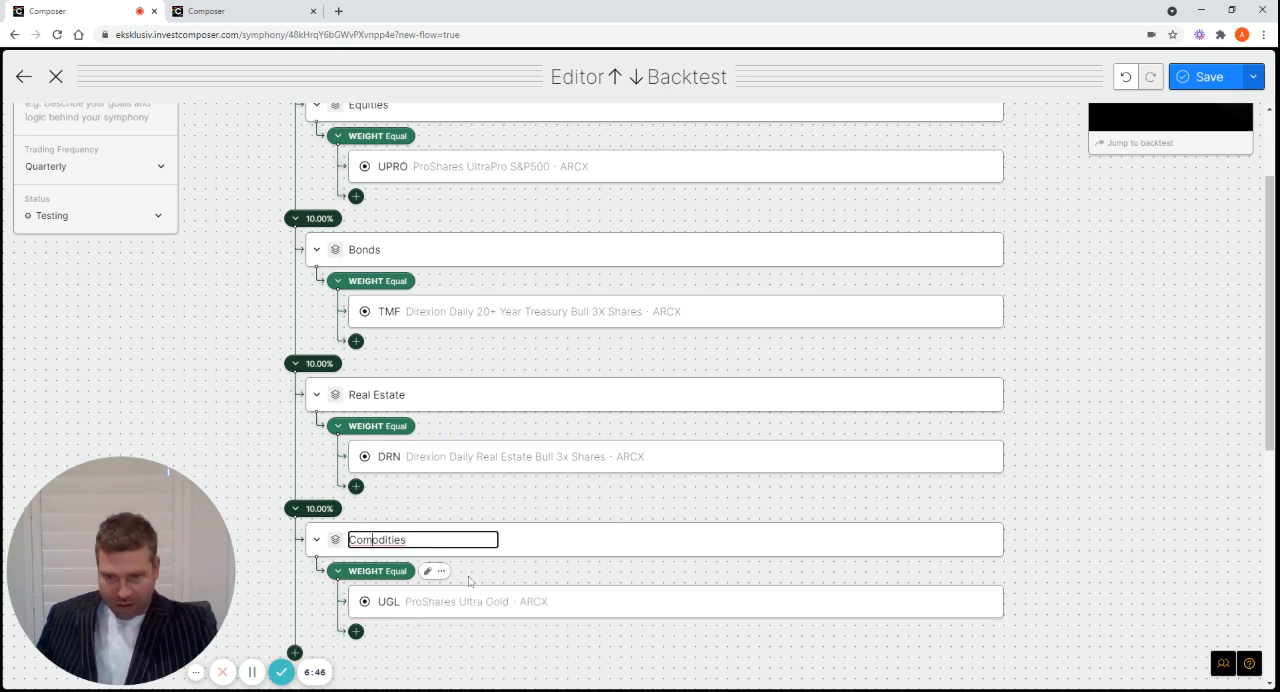
key("Left")
key("Left")
key("Left")
key("Left")
key("Left")
key("Left")
key("Left")
key("Left")
type("m")
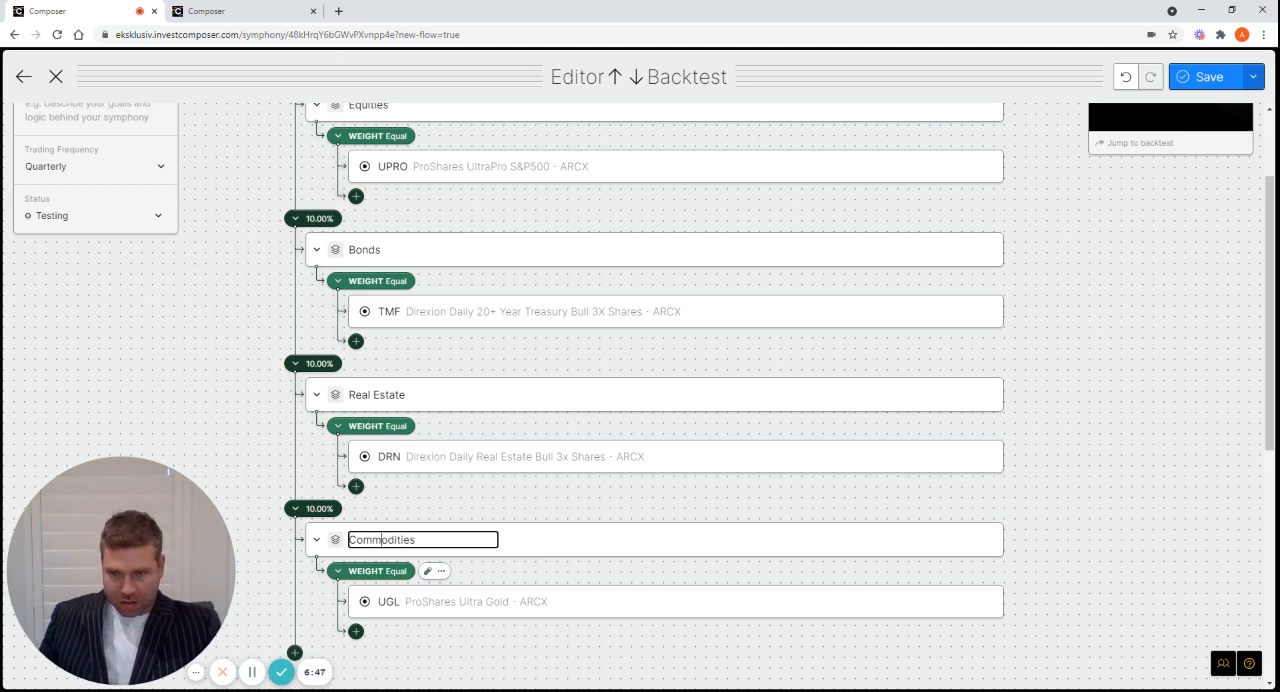
key("Return")
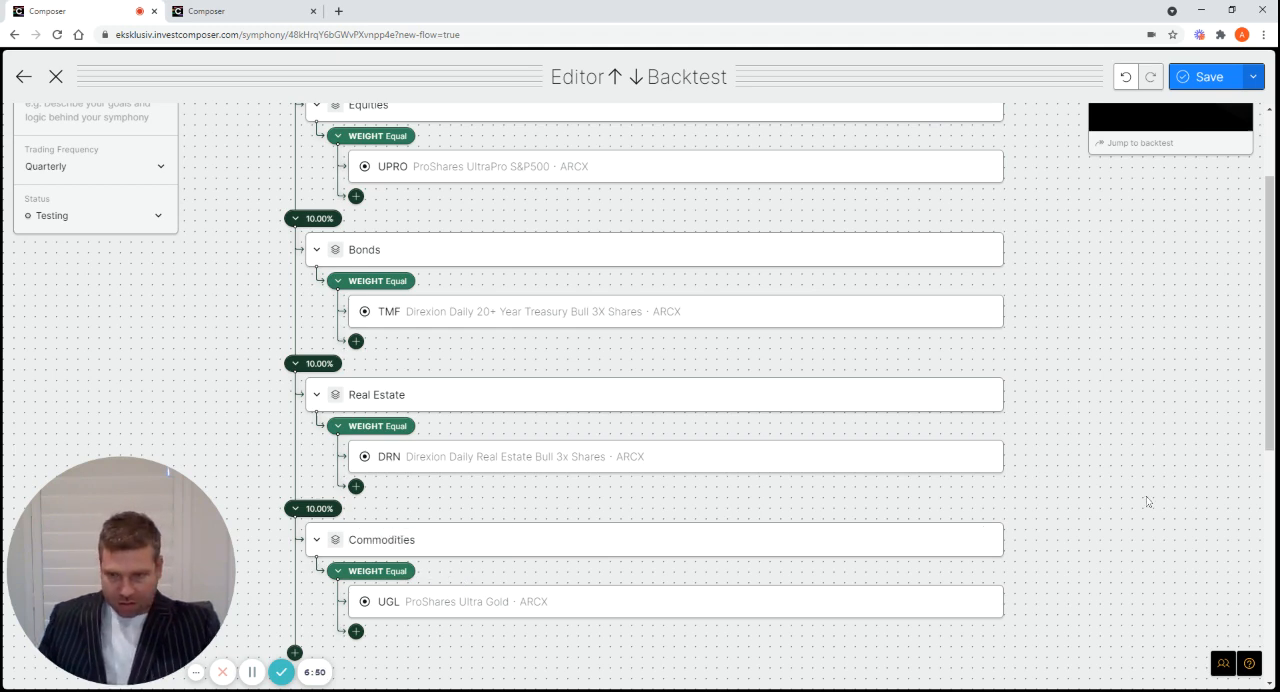
Rename the symphony from its top block as "Permanent Store of Wealth - Leveraged - 4 ETFs -"
scroll(1110, 498, "up", 2)
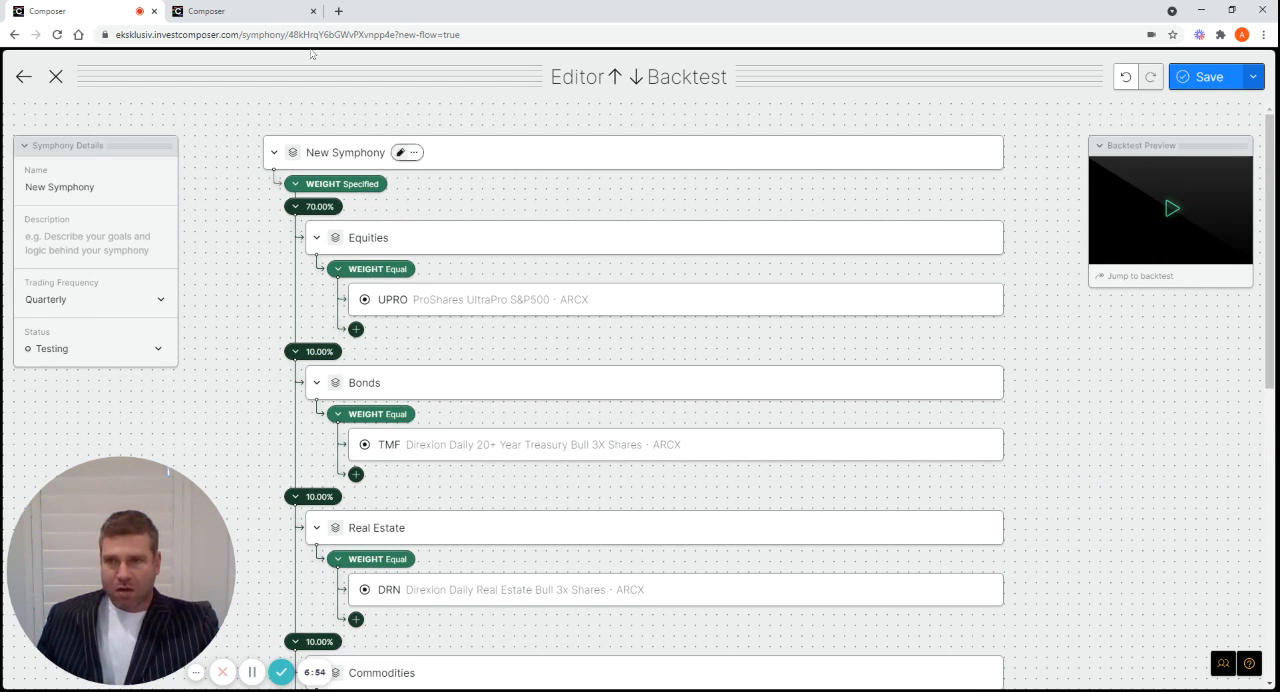
mouse_move(398, 157)
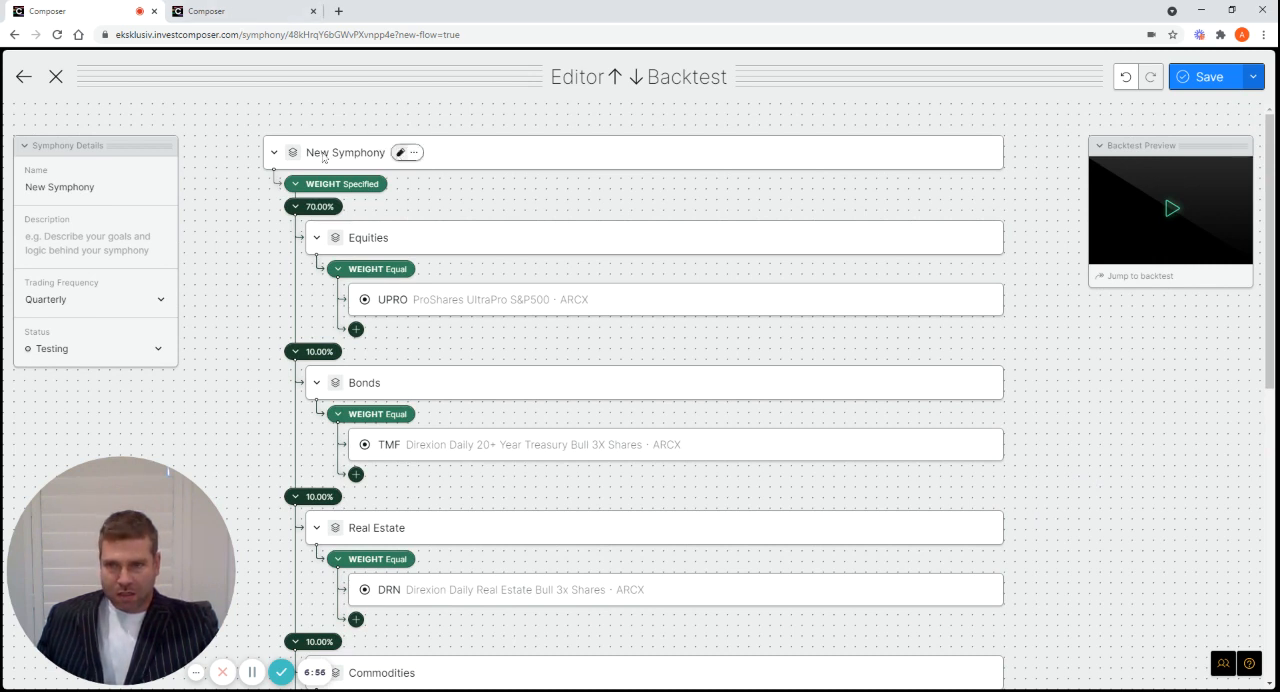
left_click(401, 153)
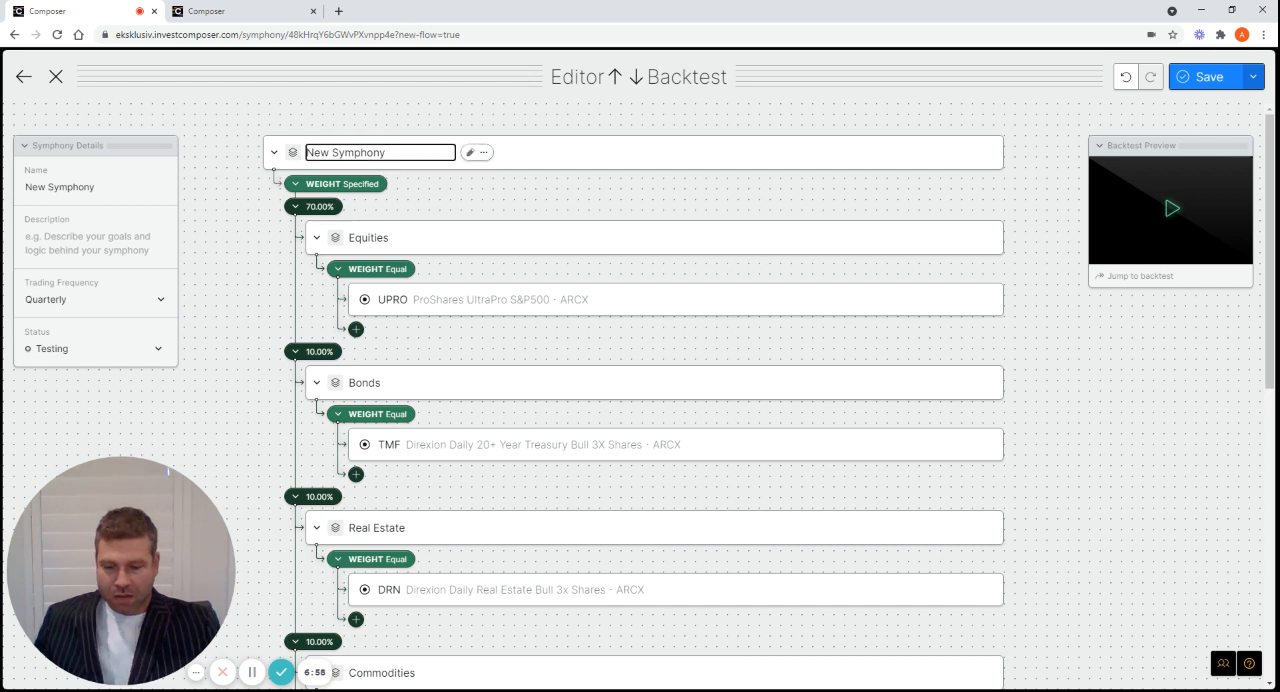
key("BackSpace")
key("BackSpace")
key("BackSpace")
key("BackSpace")
key("BackSpace")
key("BackSpace")
key("BackSpace")
key("BackSpace")
key("BackSpace")
key("BackSpace")
key("BackSpace")
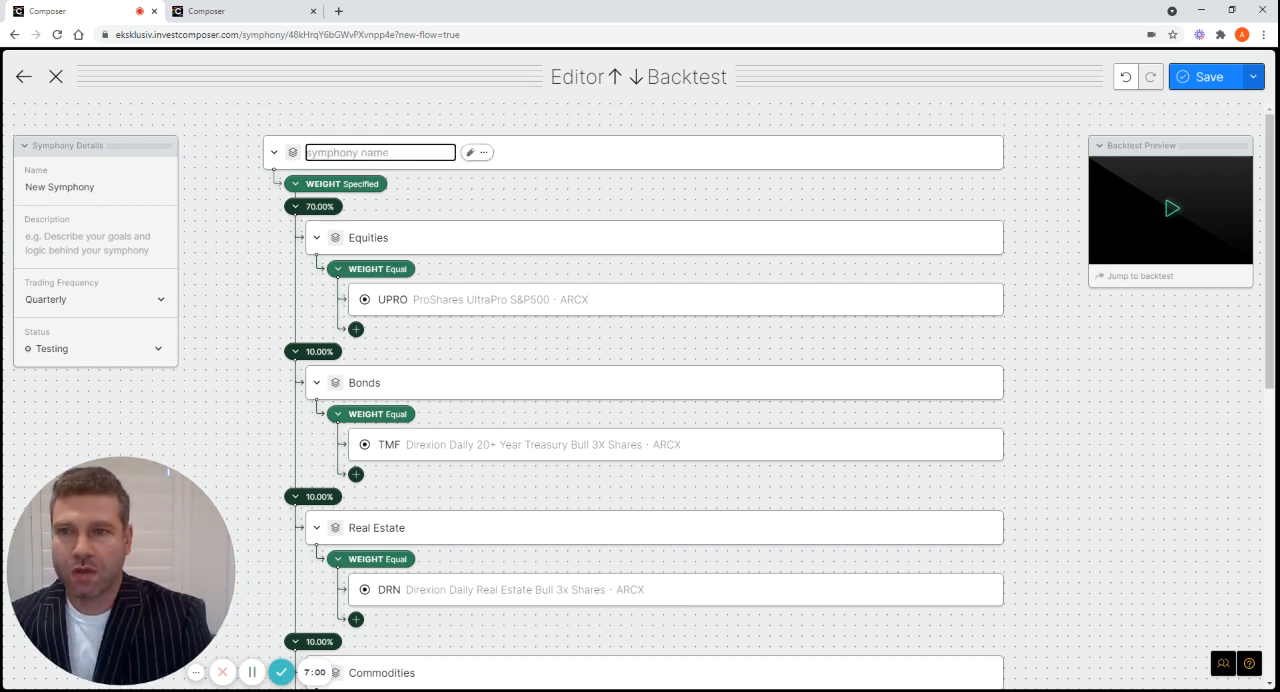
type("Permanetn S")
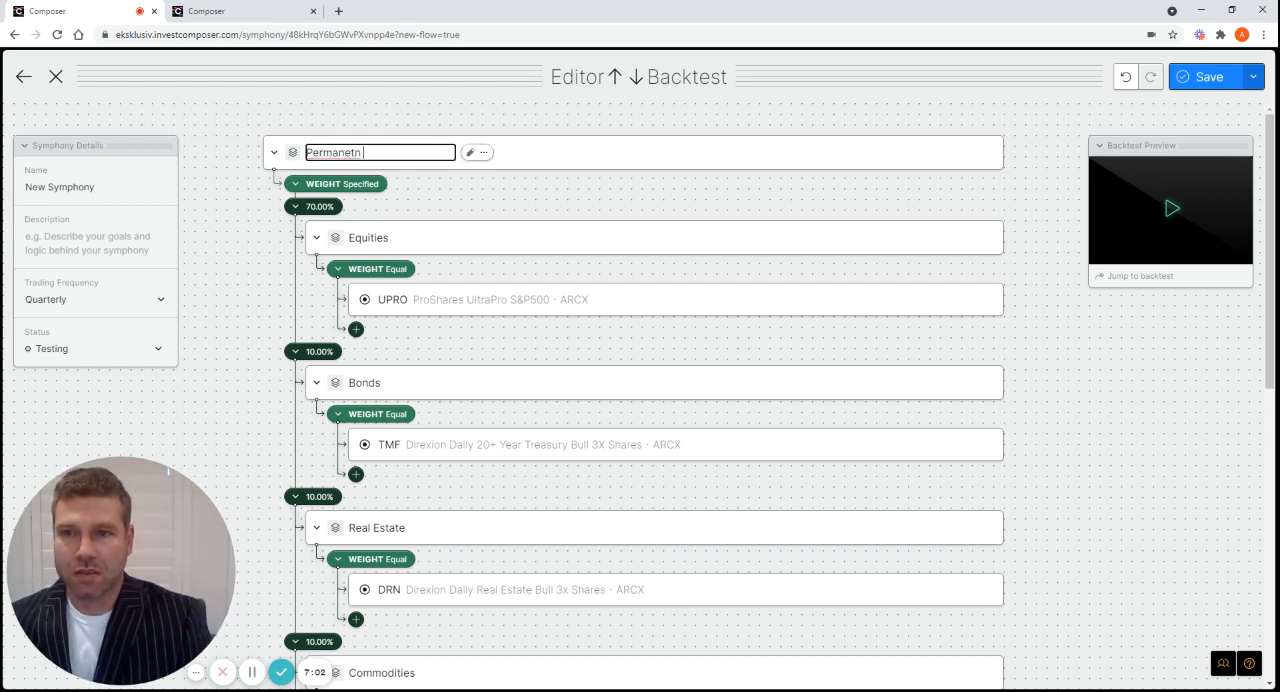
key("BackSpace")
key("BackSpace")
key("BackSpace")
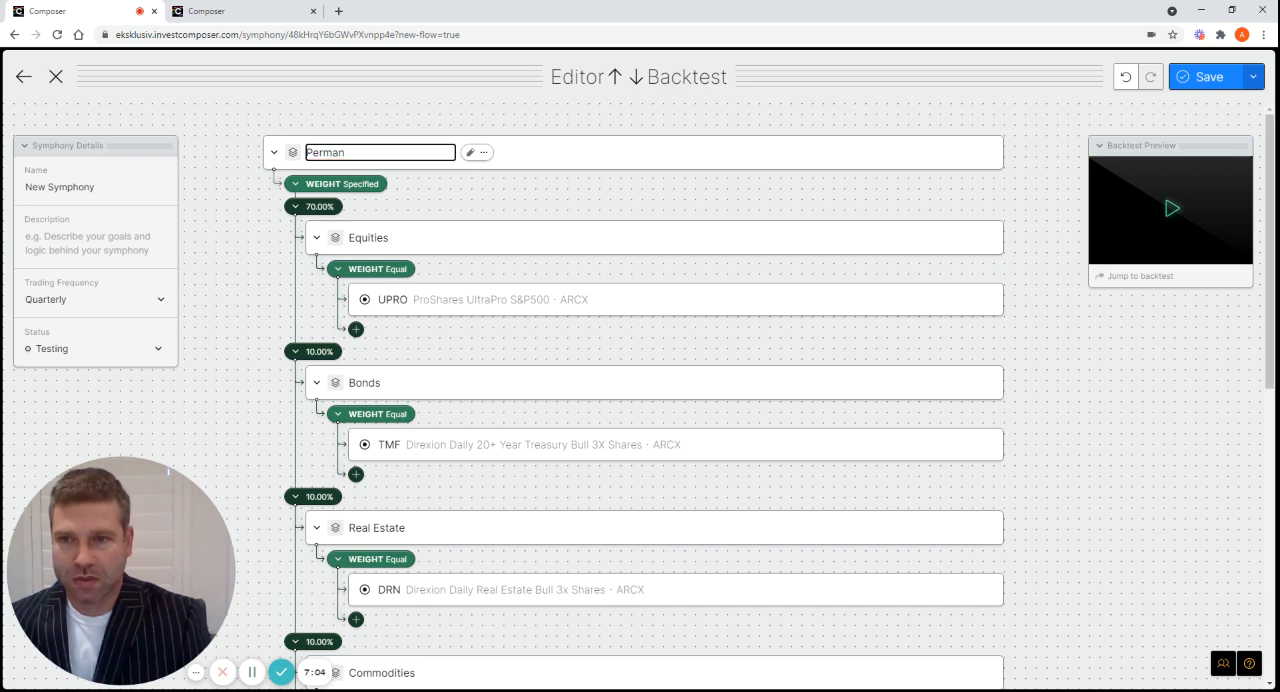
type("nt Store of Wealth")
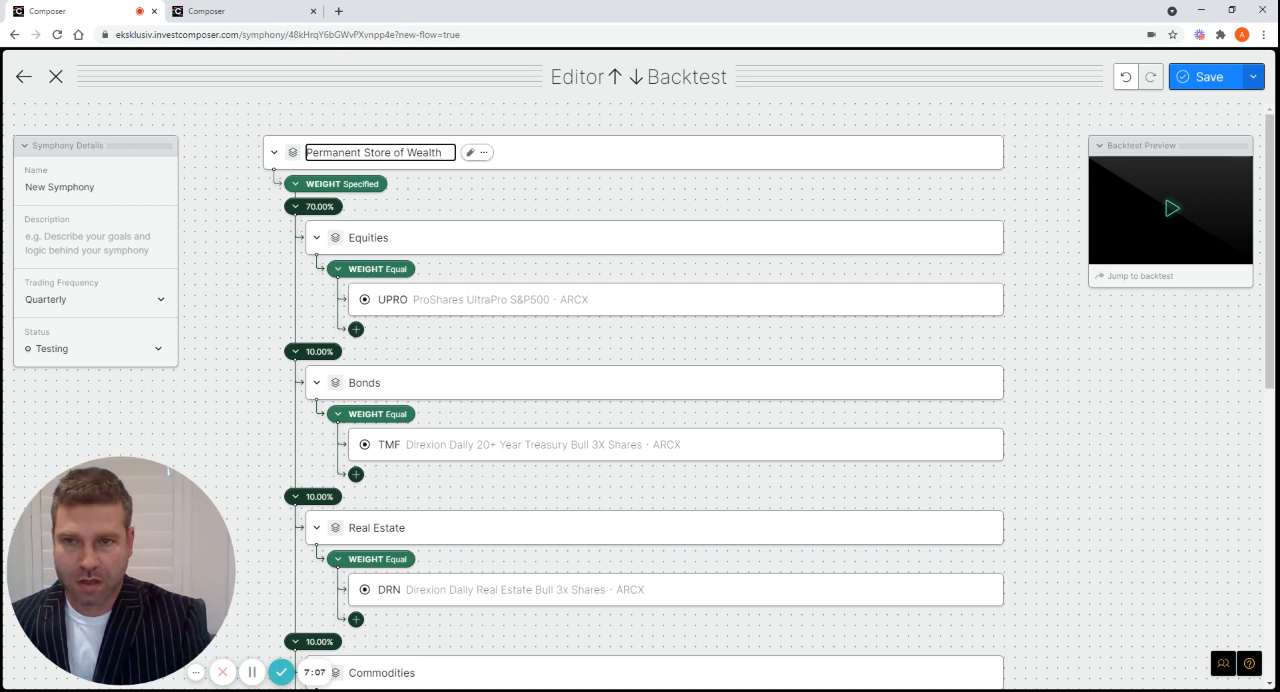
type(" - Lever")
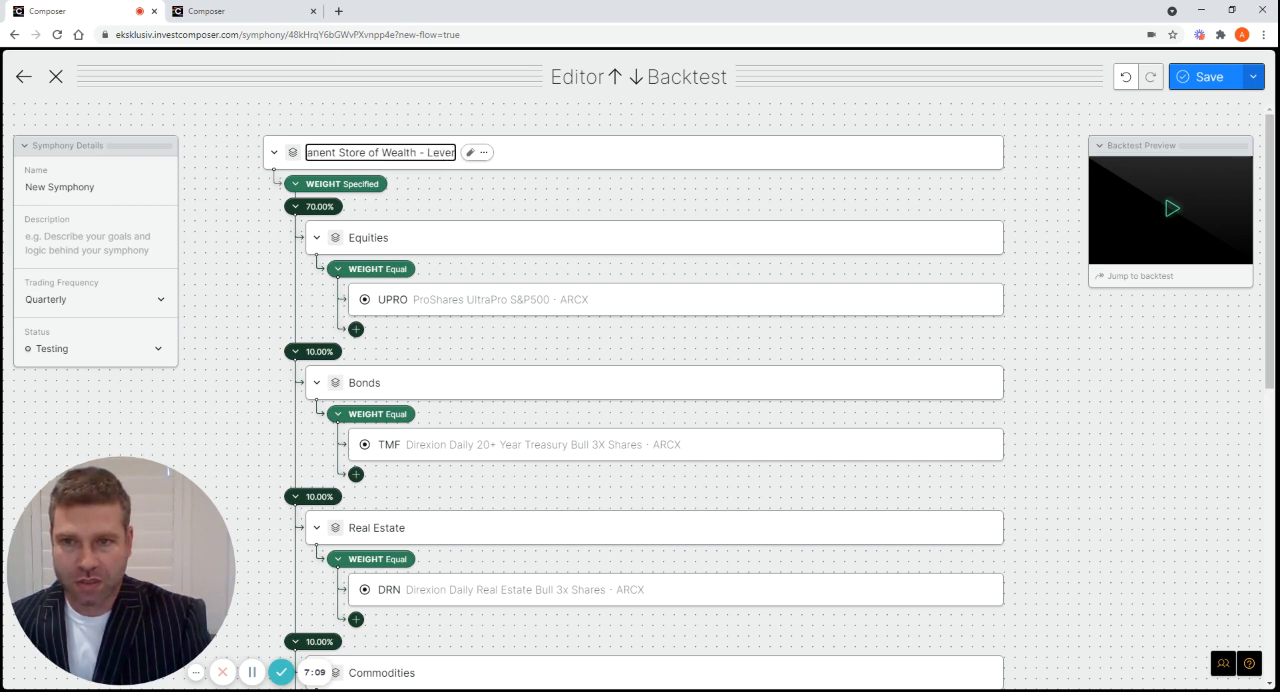
type("aged - 4")
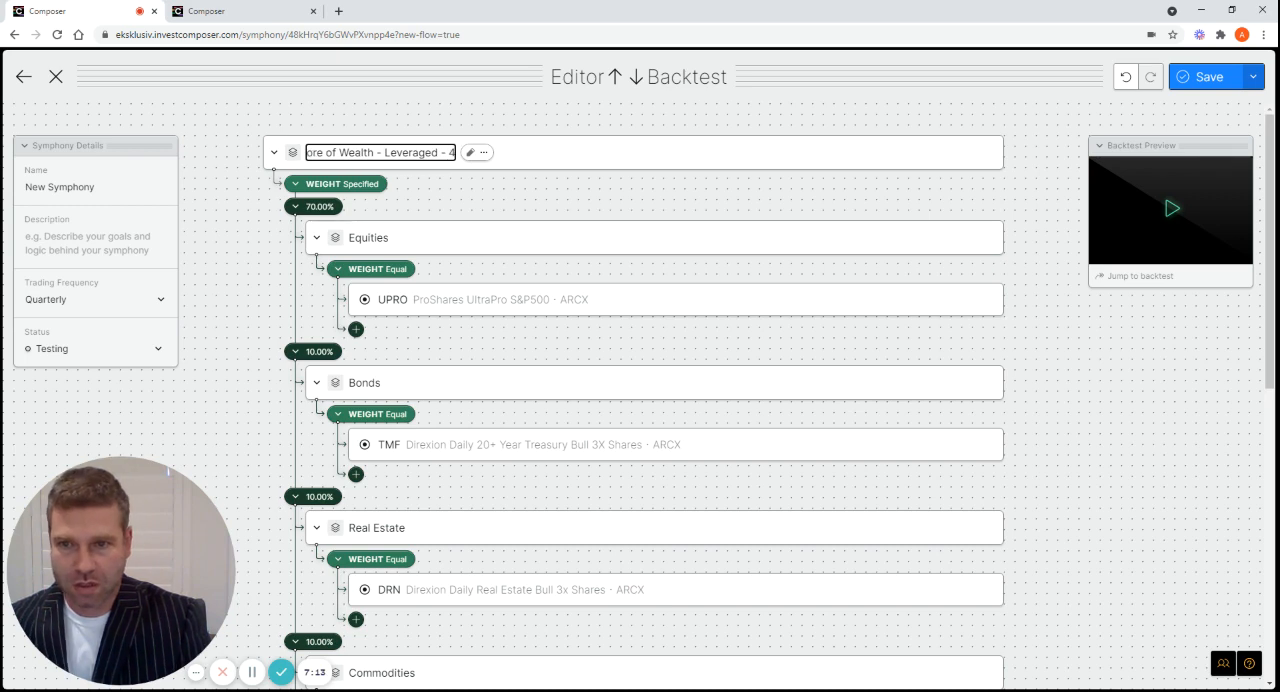
type(" ETFs ")
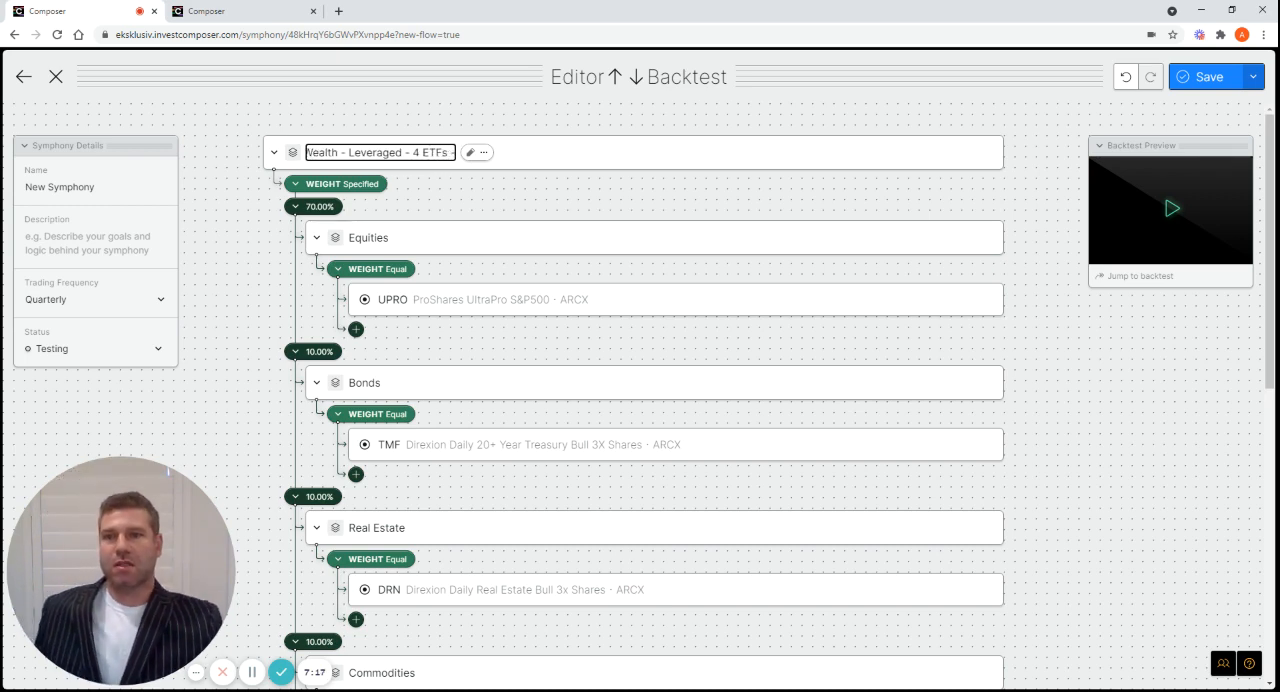
type("-")
left_click(1046, 204)
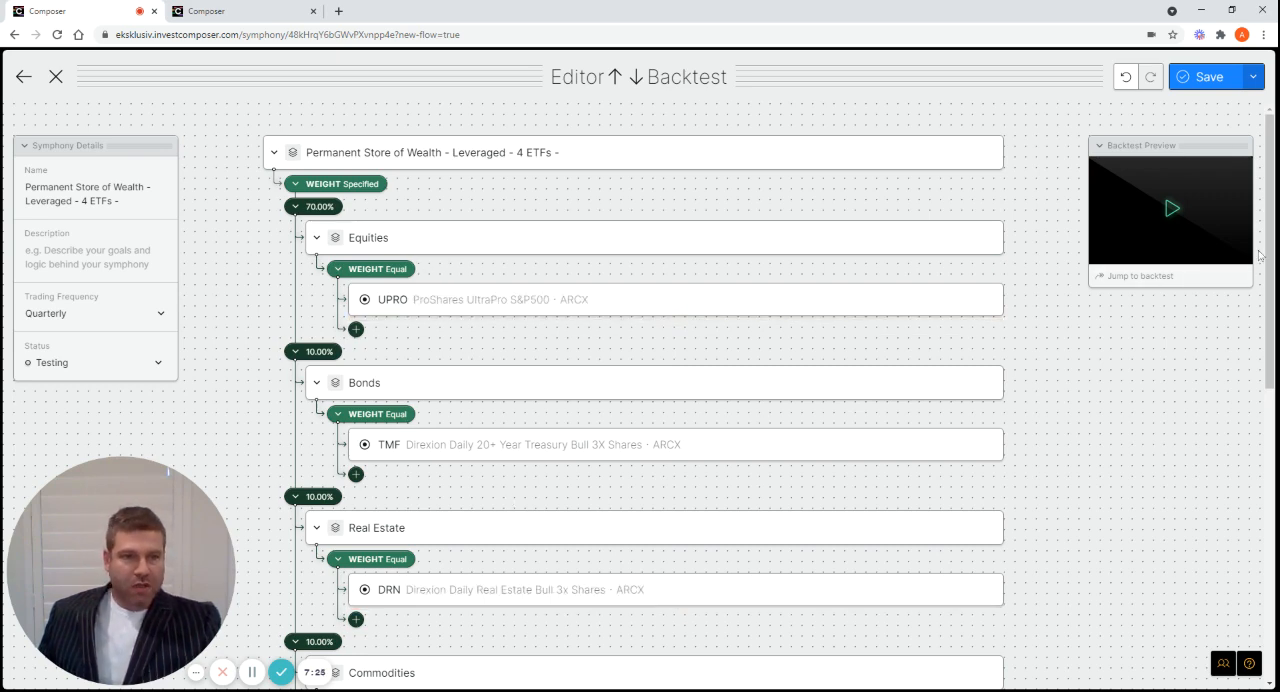
Run the symphony's backtest and examine its performance chart against the SPY benchmark
scroll(1259, 255, "down", 4)
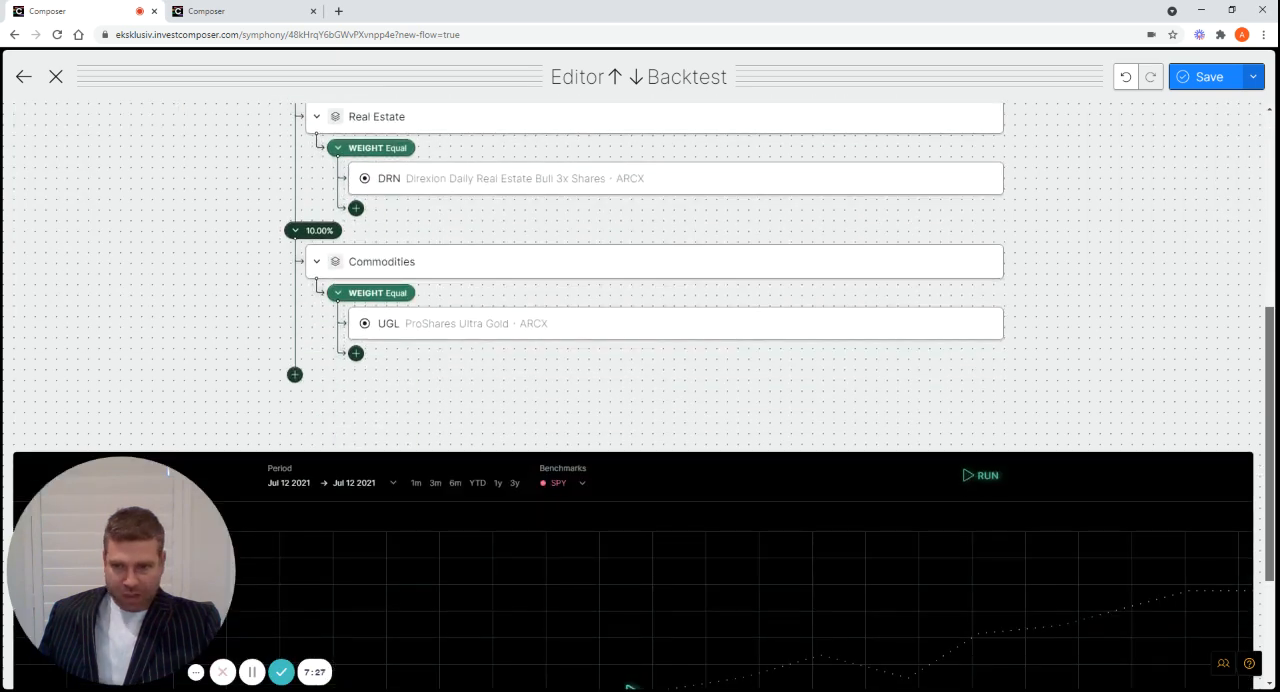
scroll(1259, 153, "up", 4)
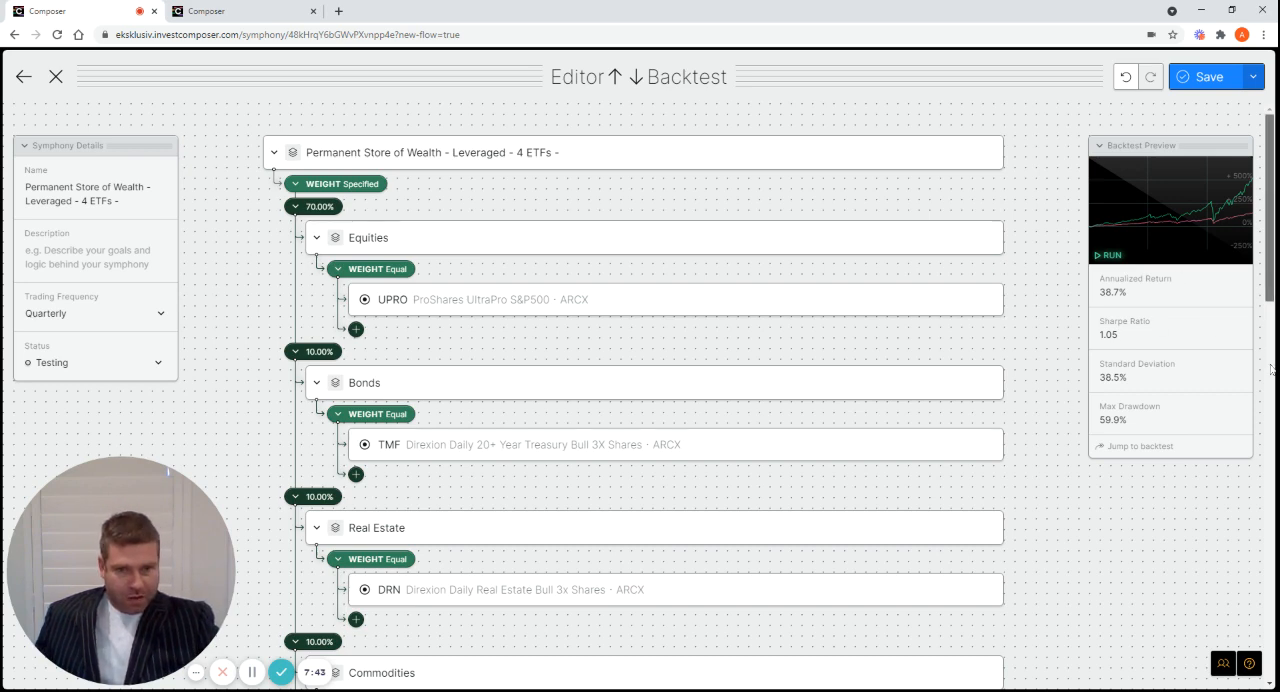
left_click_drag(1272, 316, 1272, 459)
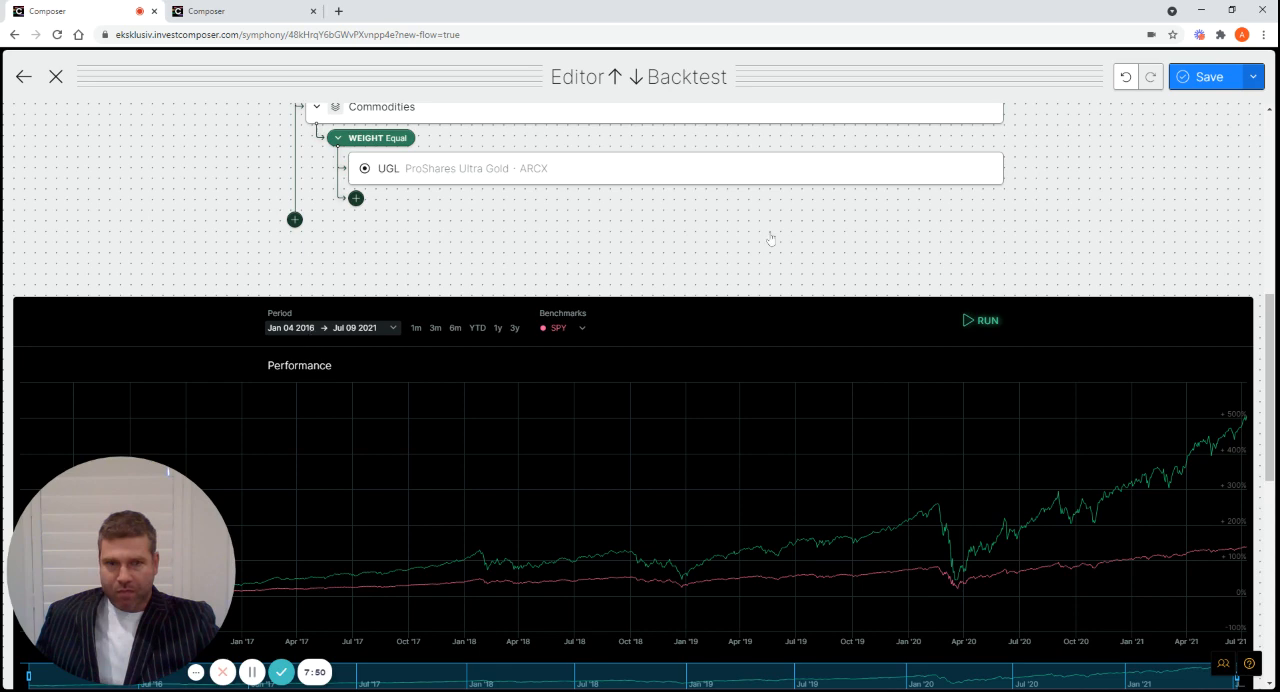
scroll(168, 470, "up", 6)
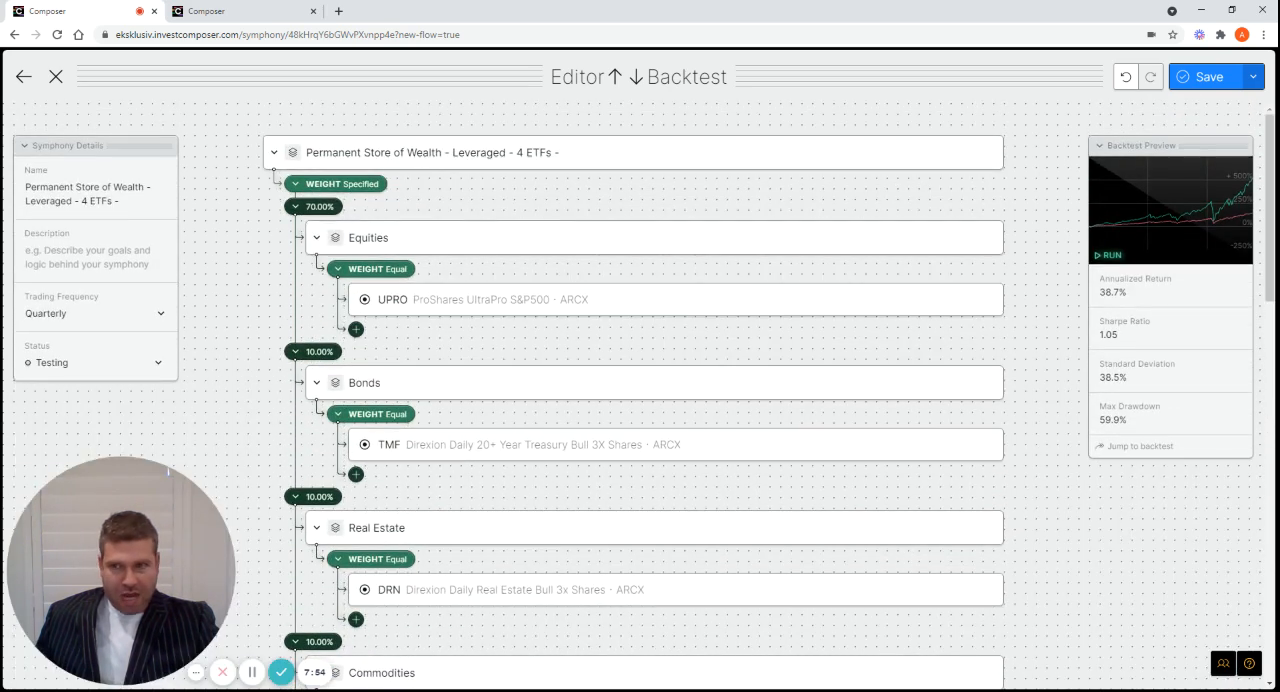
Try the backtest with a Monthly trading frequency and return the frequency to Quarterly
left_click(161, 316)
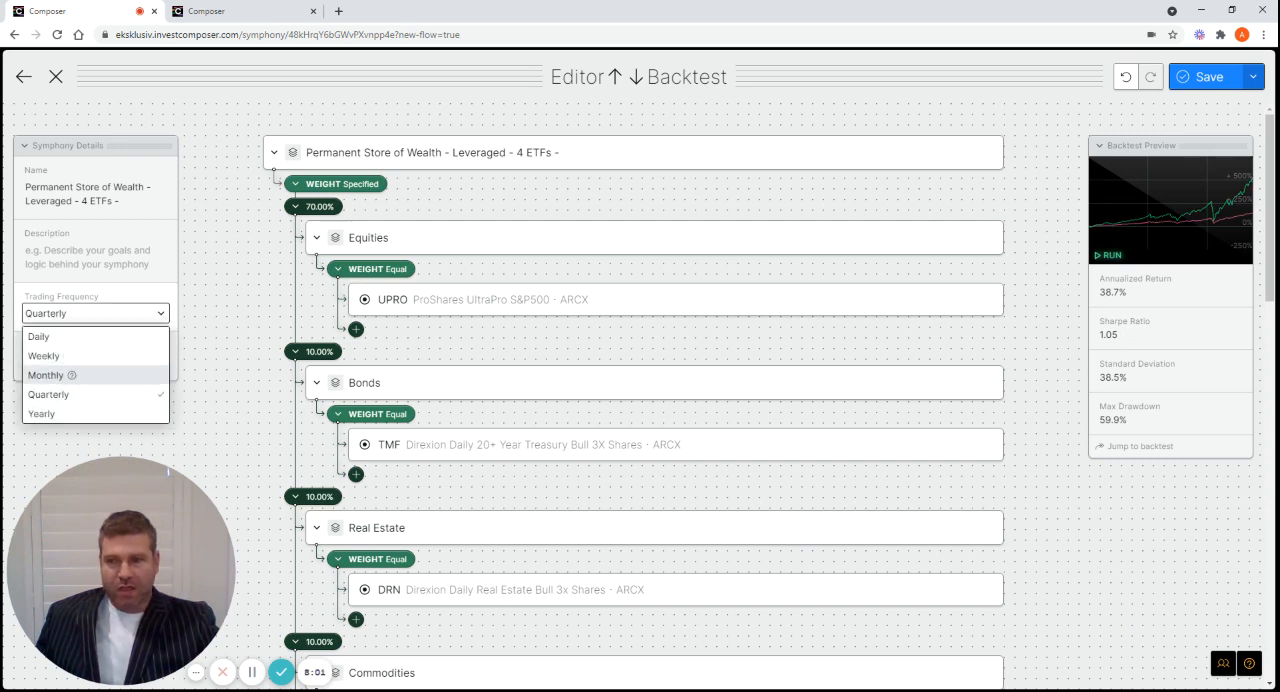
left_click(60, 375)
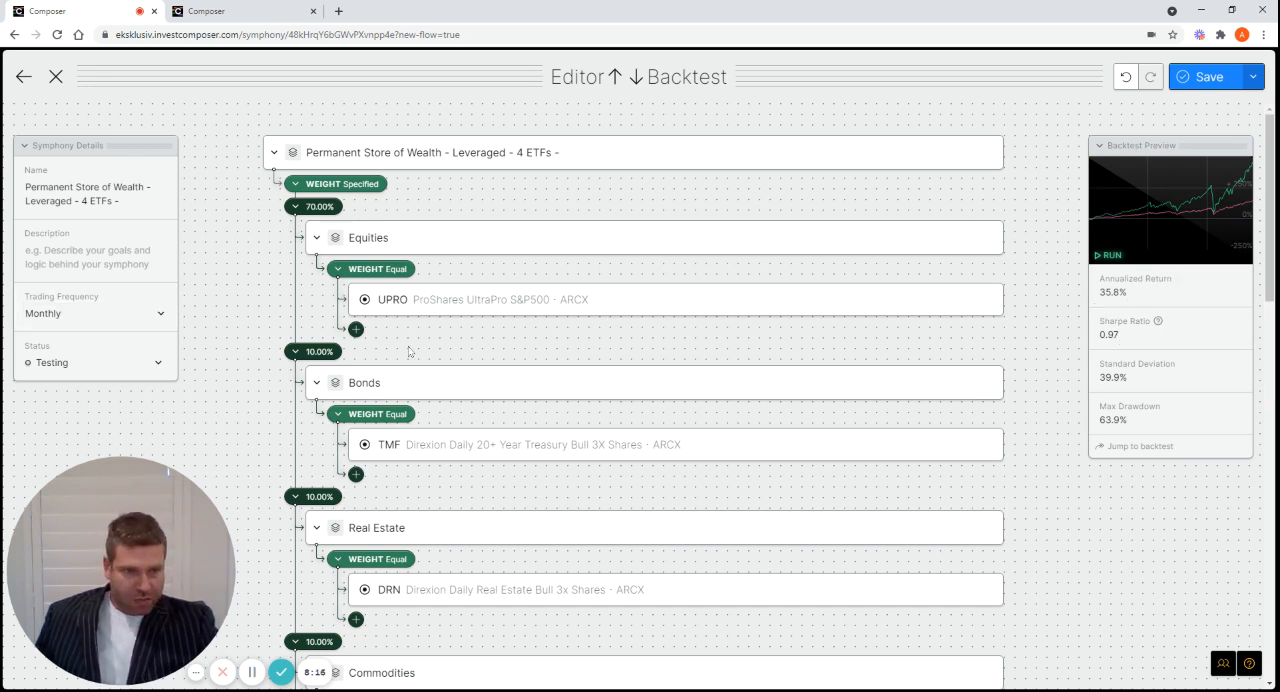
left_click(156, 313)
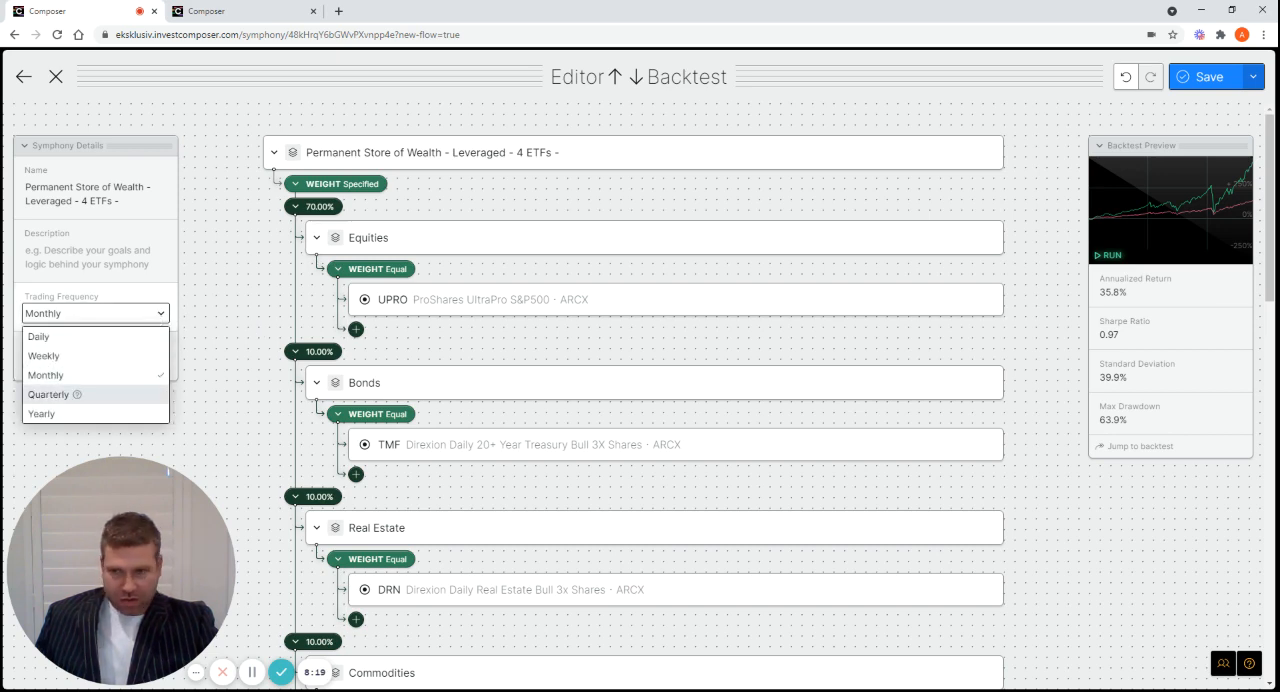
left_click(48, 394)
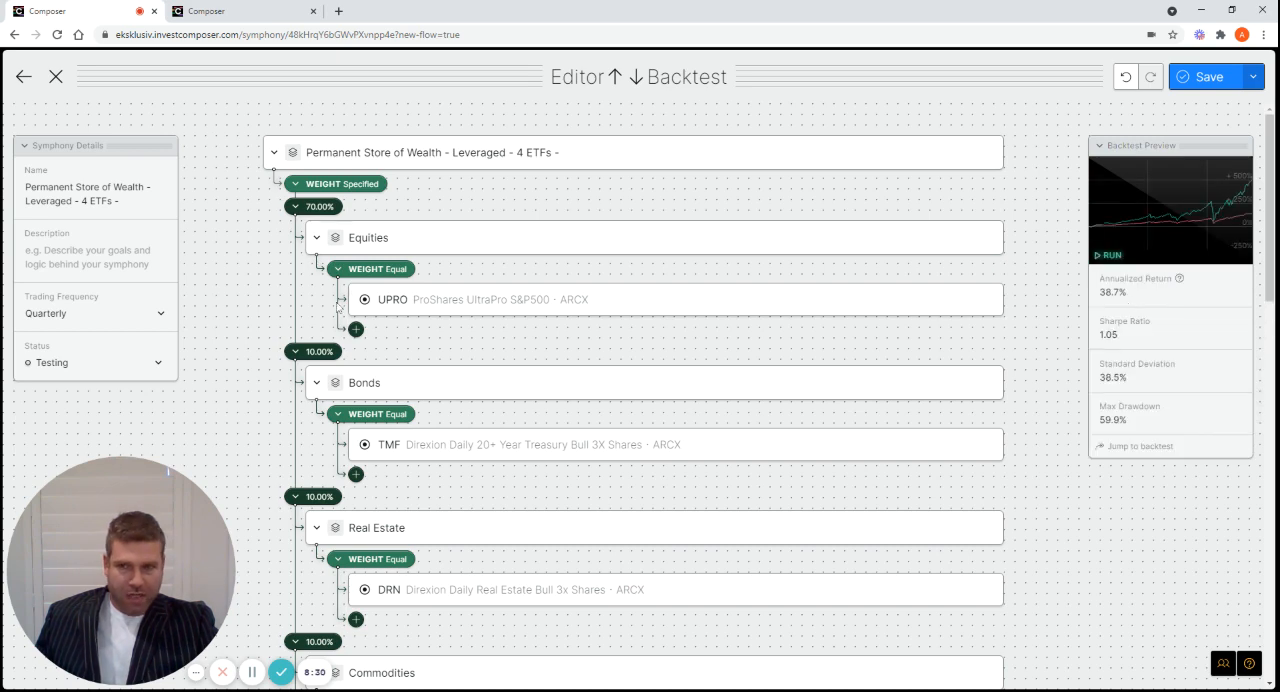
Try the backtest with a Yearly trading frequency and return the frequency to Quarterly
left_click(157, 314)
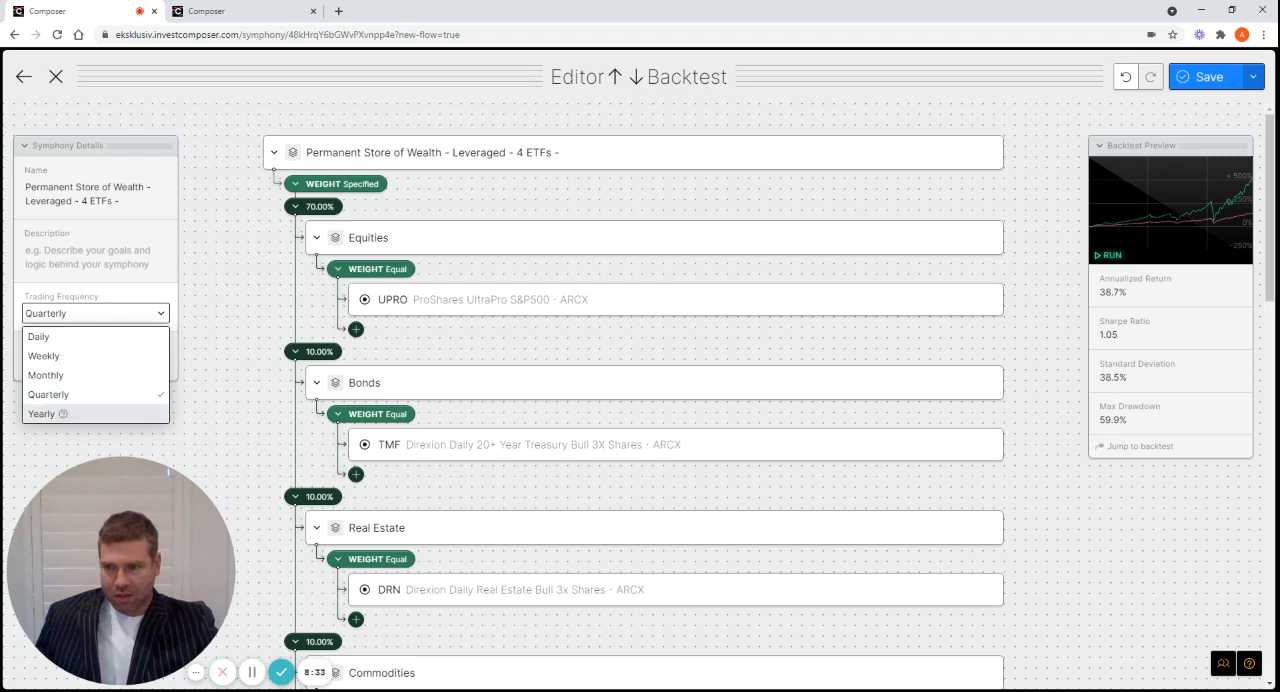
left_click(45, 413)
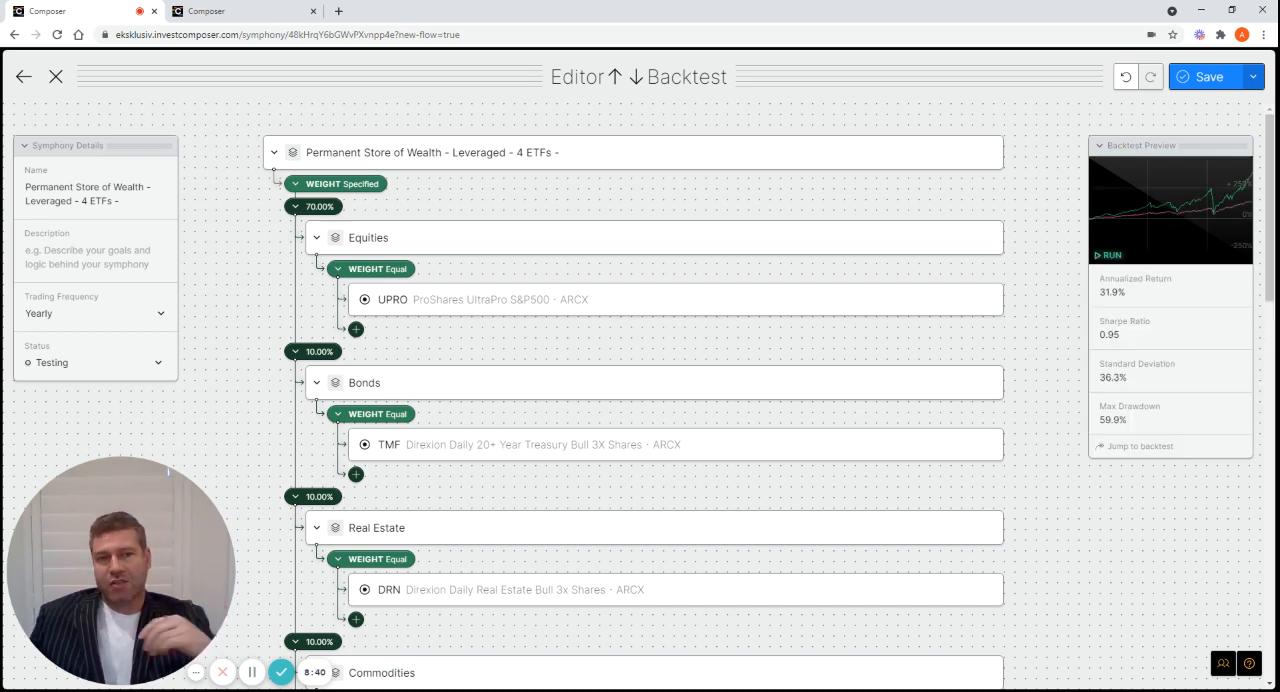
left_click(160, 322)
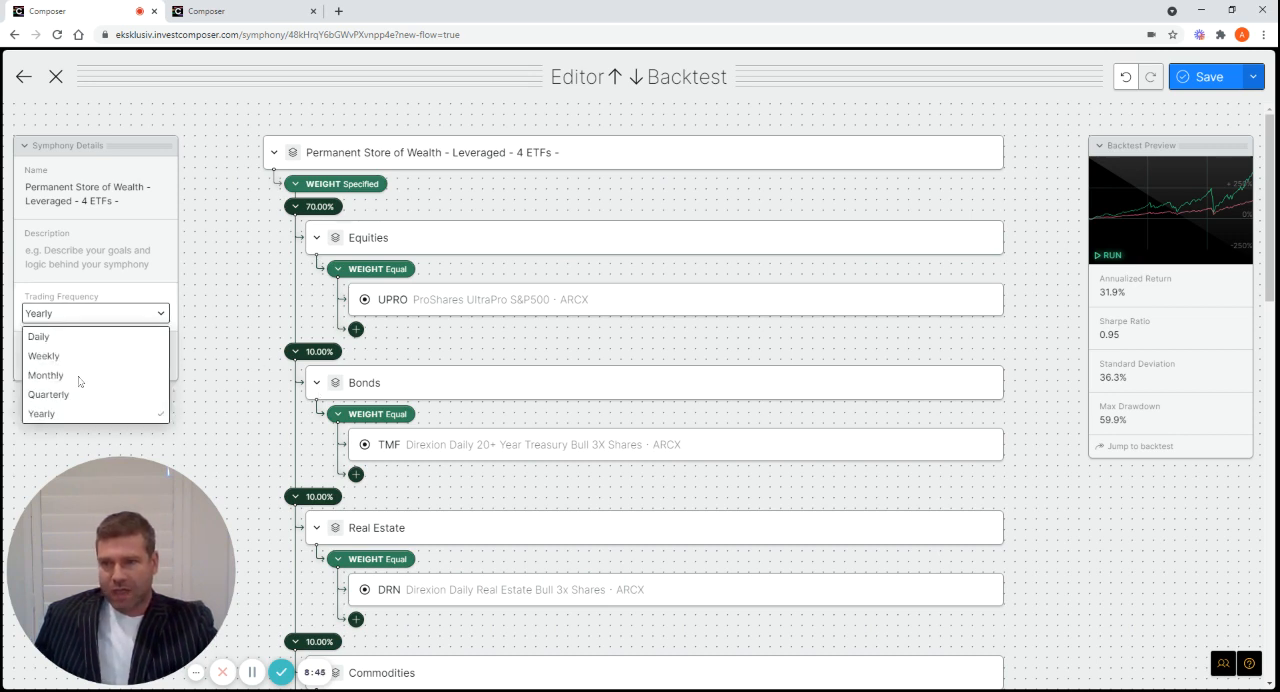
left_click(63, 396)
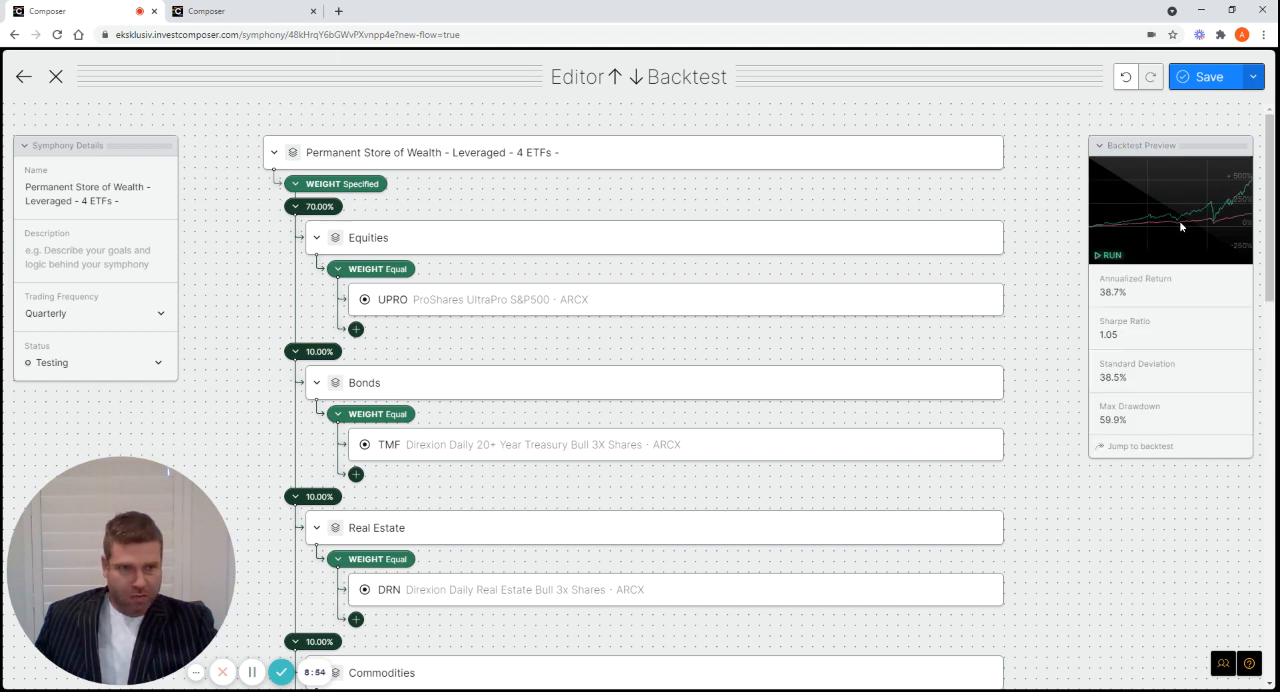
Set the start of the backtest period to January 1, 2011 and rerun the backtest
left_click_drag(1271, 194, 1275, 437)
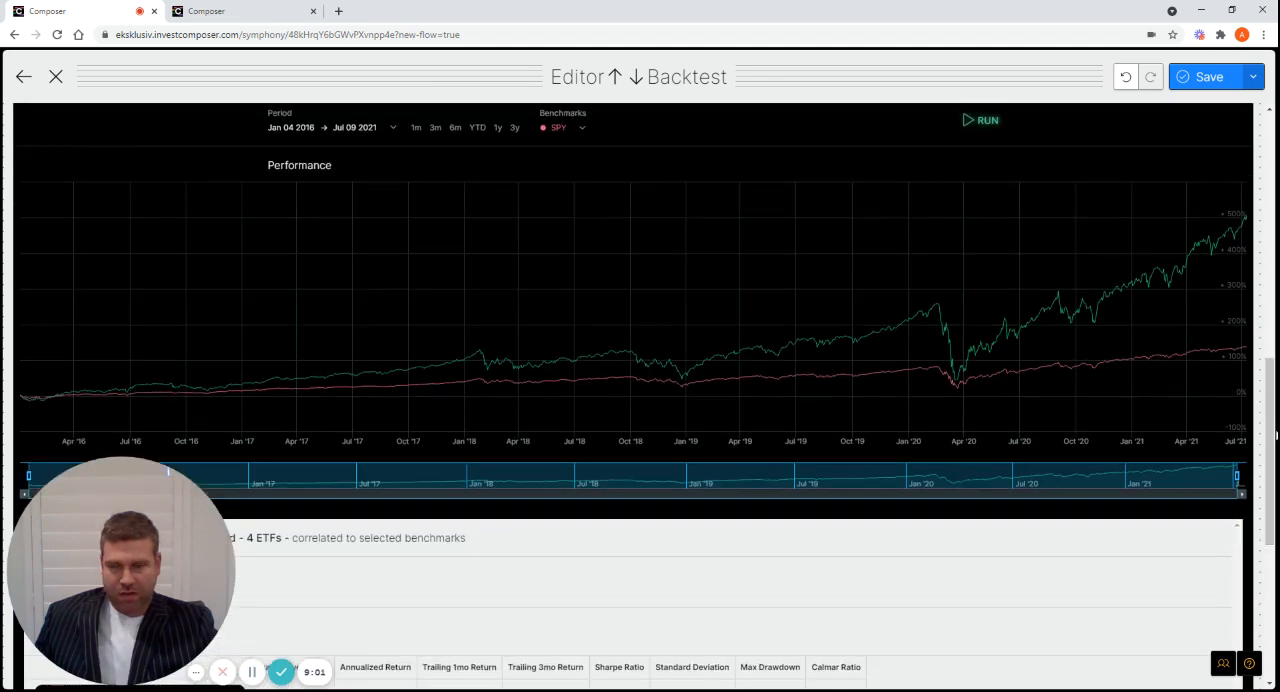
left_click(312, 137)
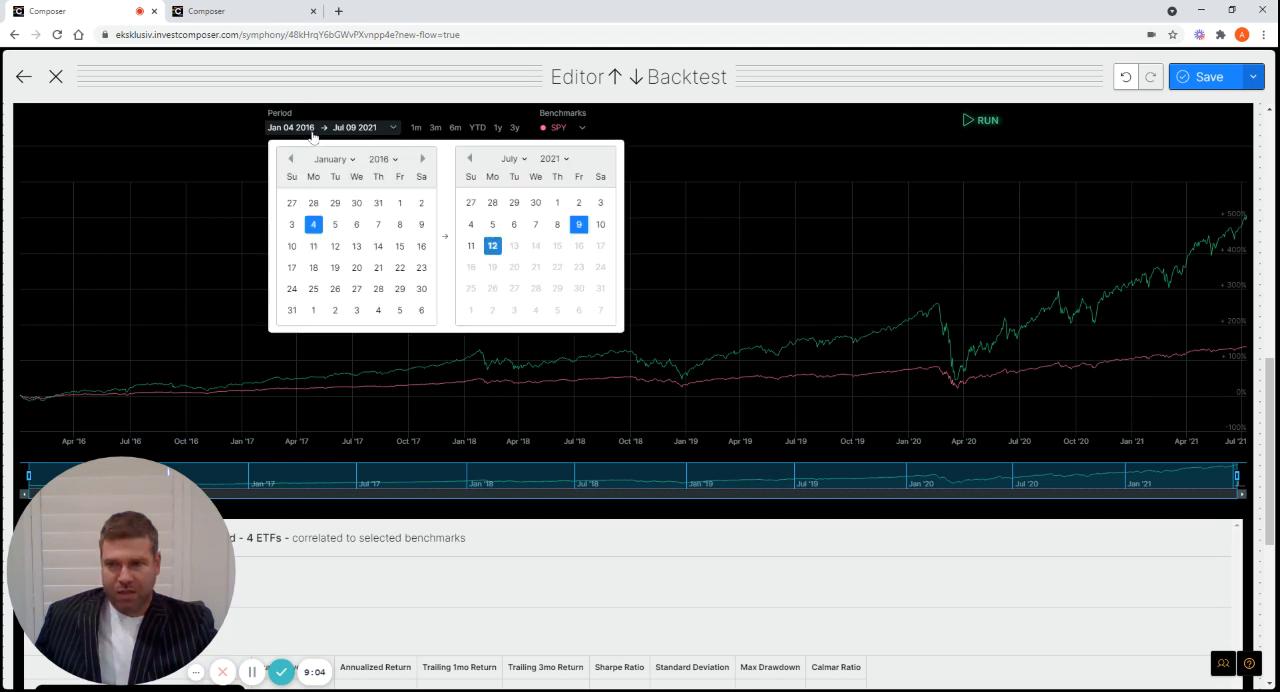
left_click(384, 159)
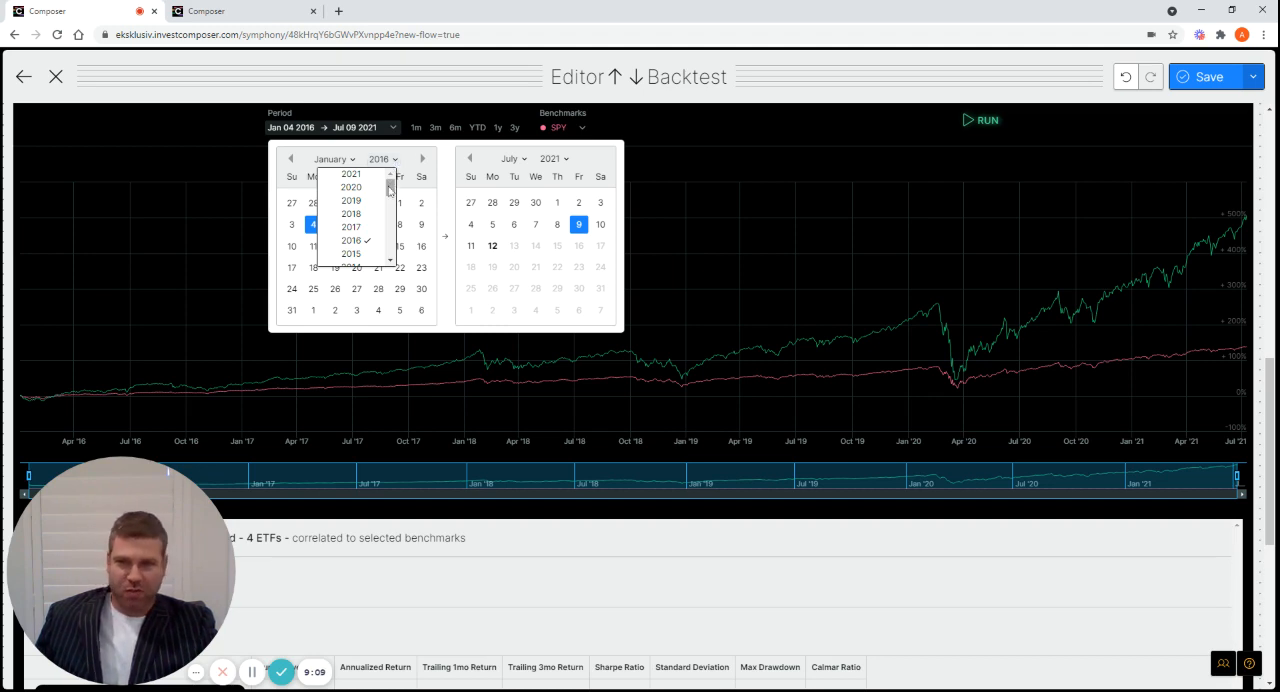
scroll(390, 189, "down", 3)
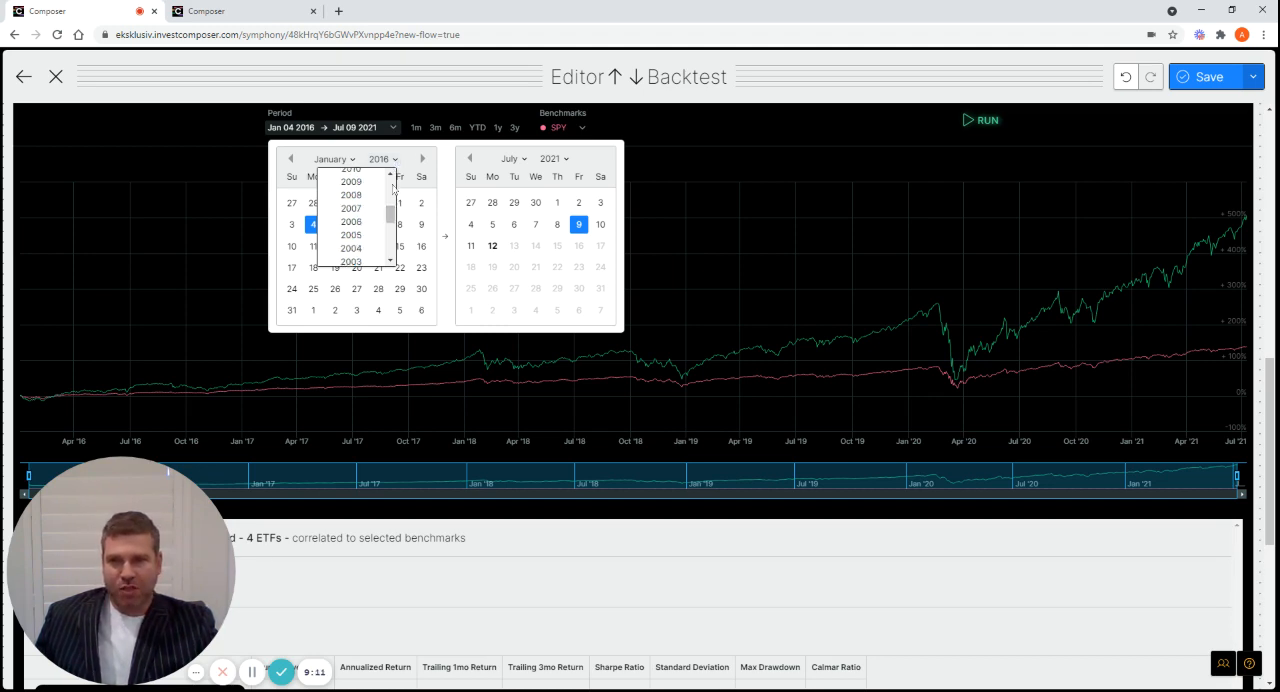
left_click(391, 174)
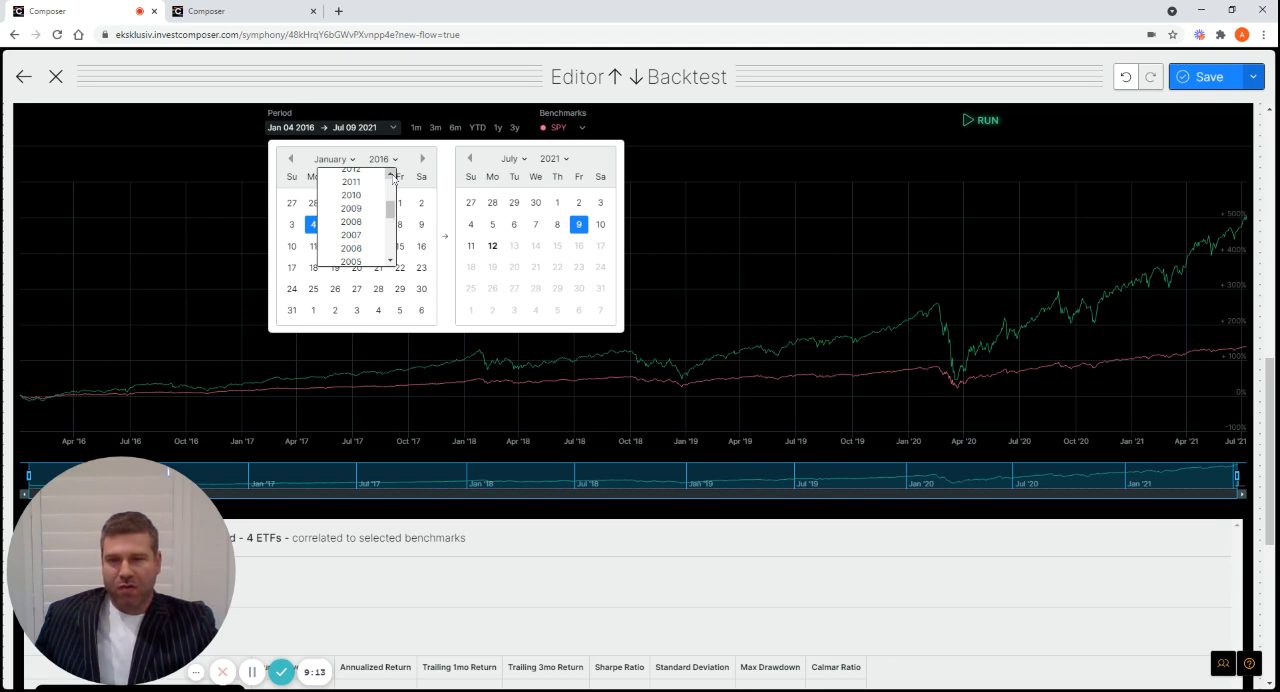
scroll(355, 212, "up", 2)
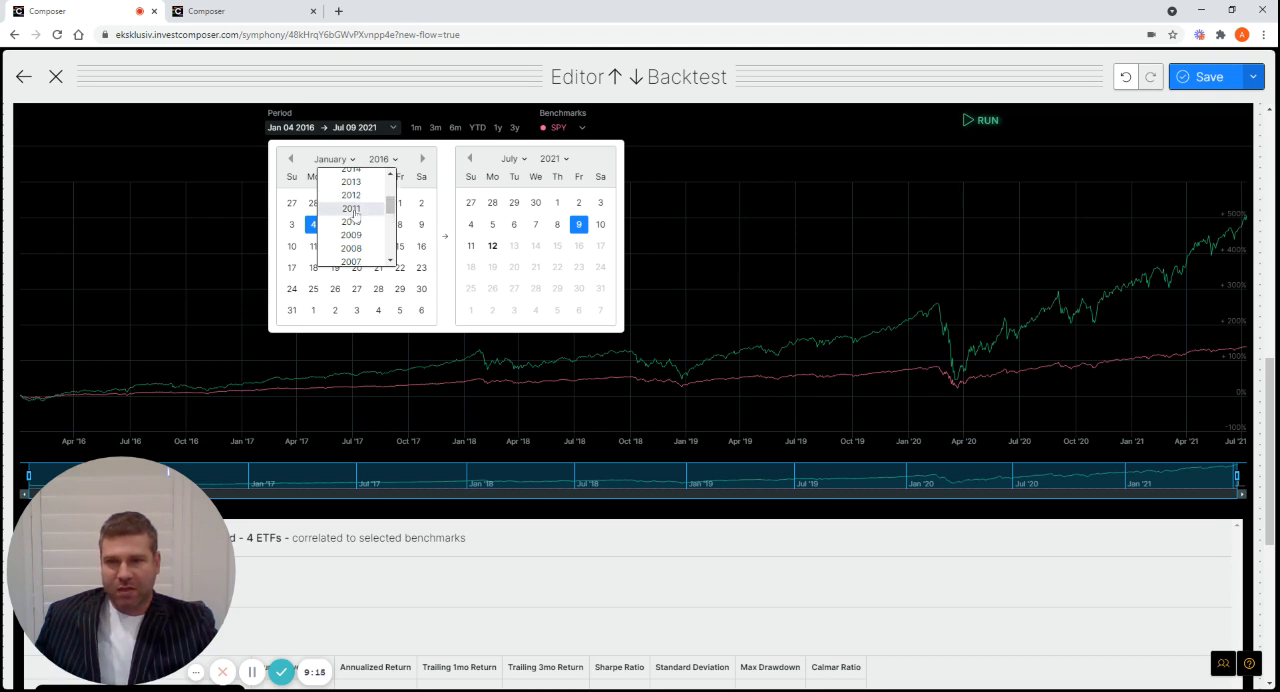
left_click(355, 209)
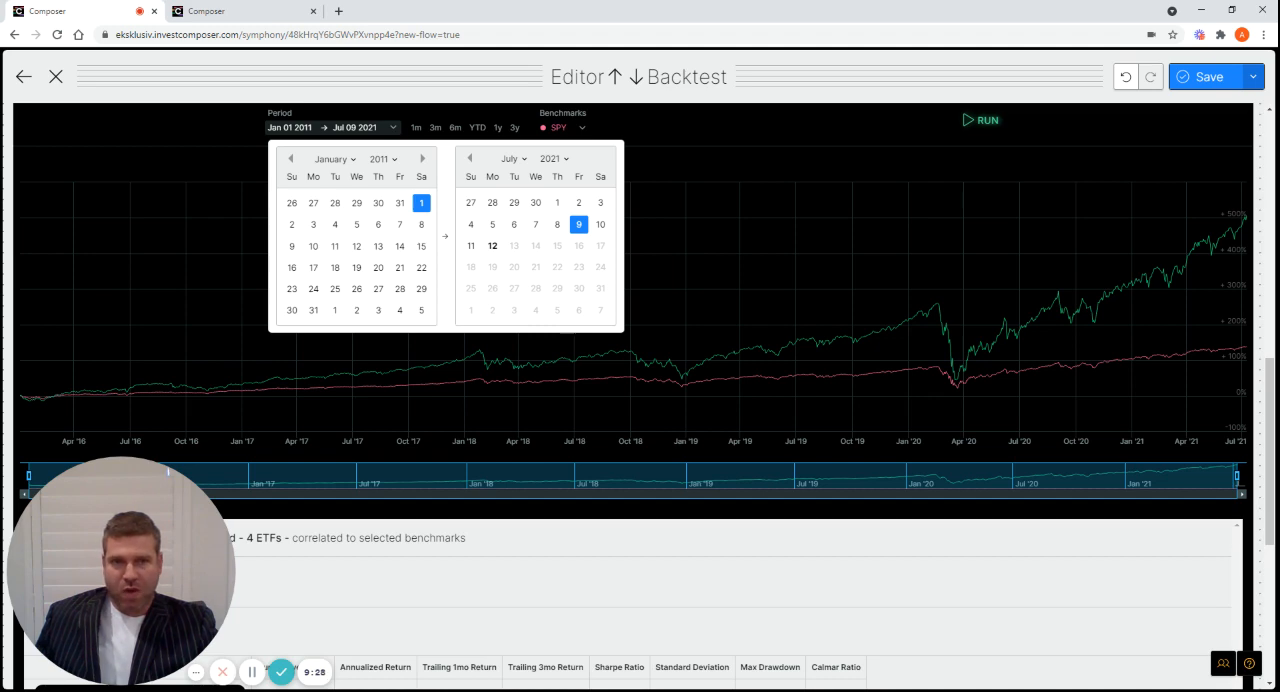
left_click(979, 124)
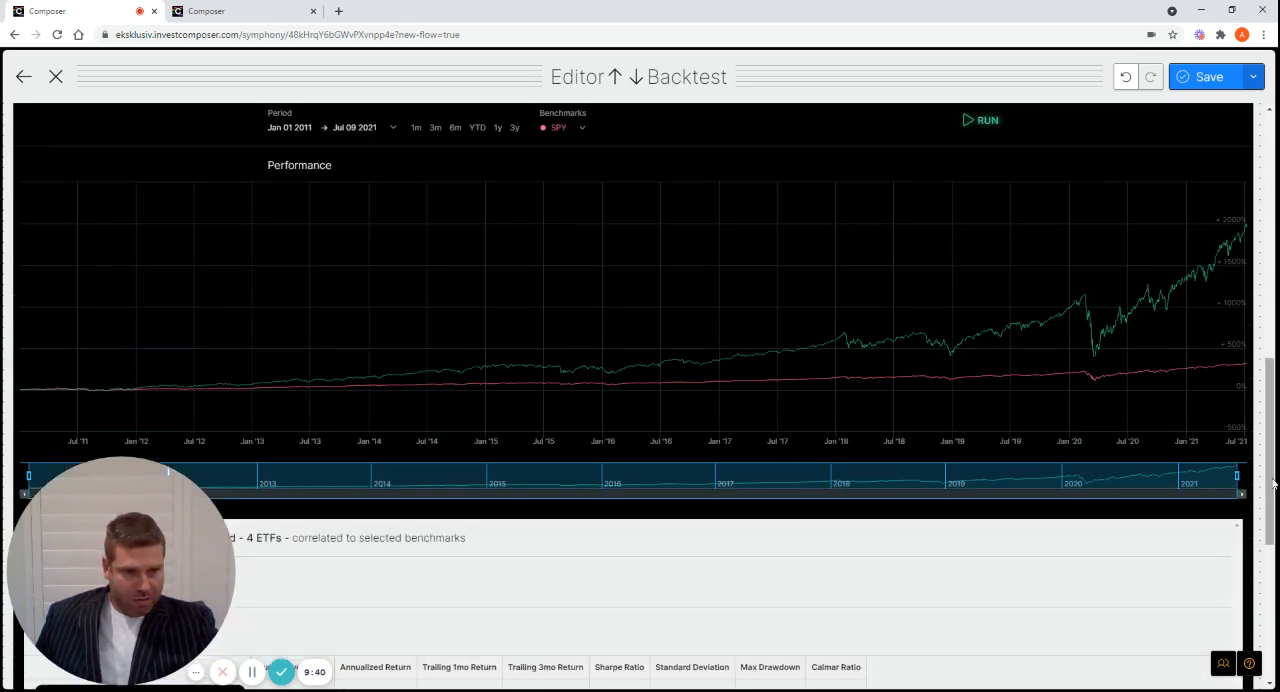
Examine the longer backtest's performance chart and its performance metrics against the SPY benchmark
scroll(168, 470, "up", 10)
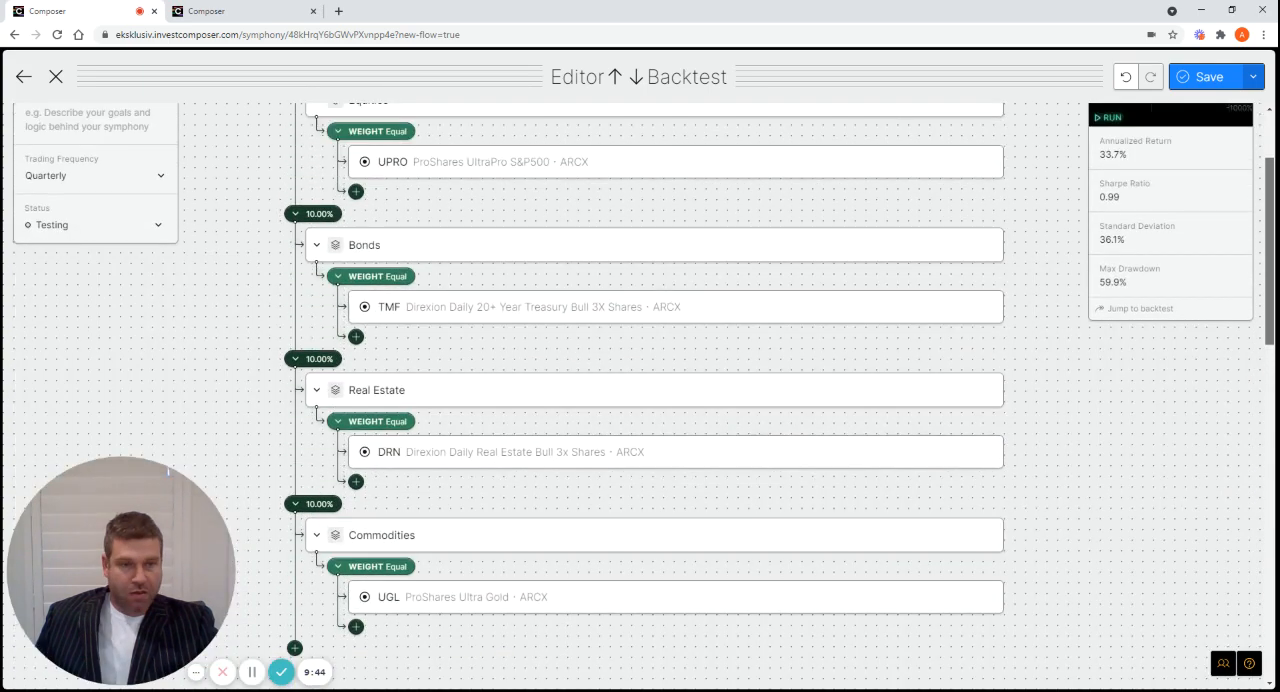
scroll(1275, 445, "down", 5)
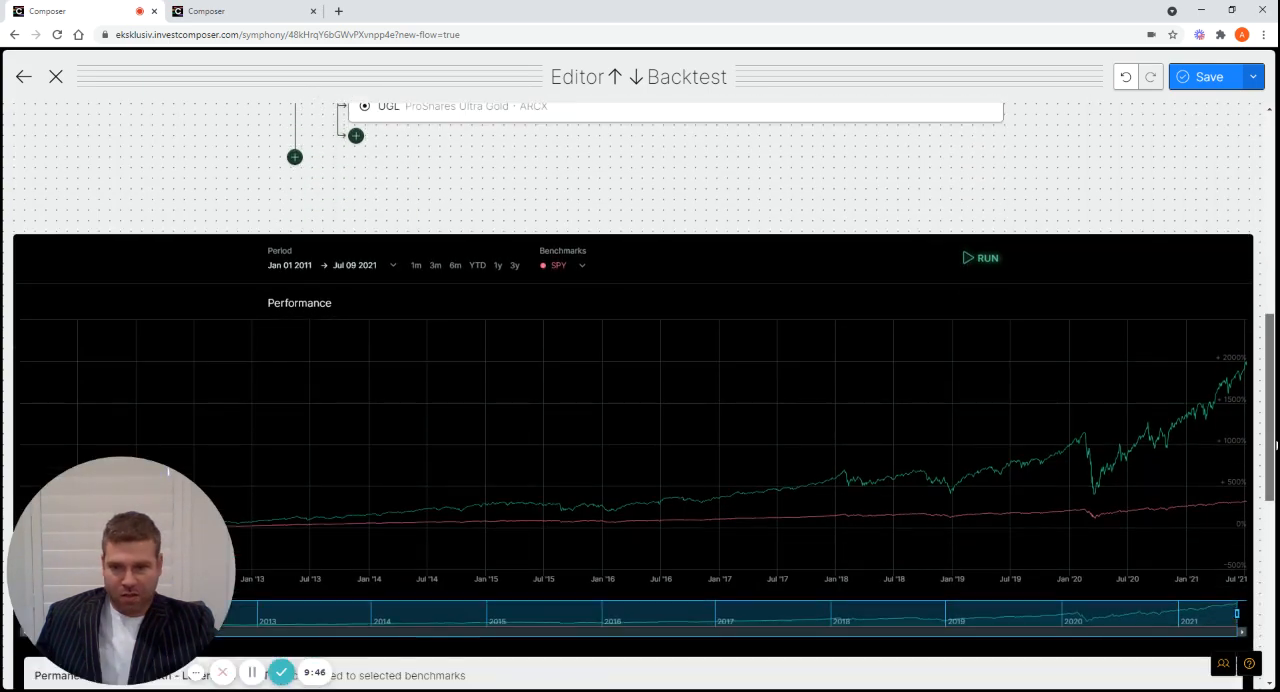
scroll(1275, 445, "down", 2)
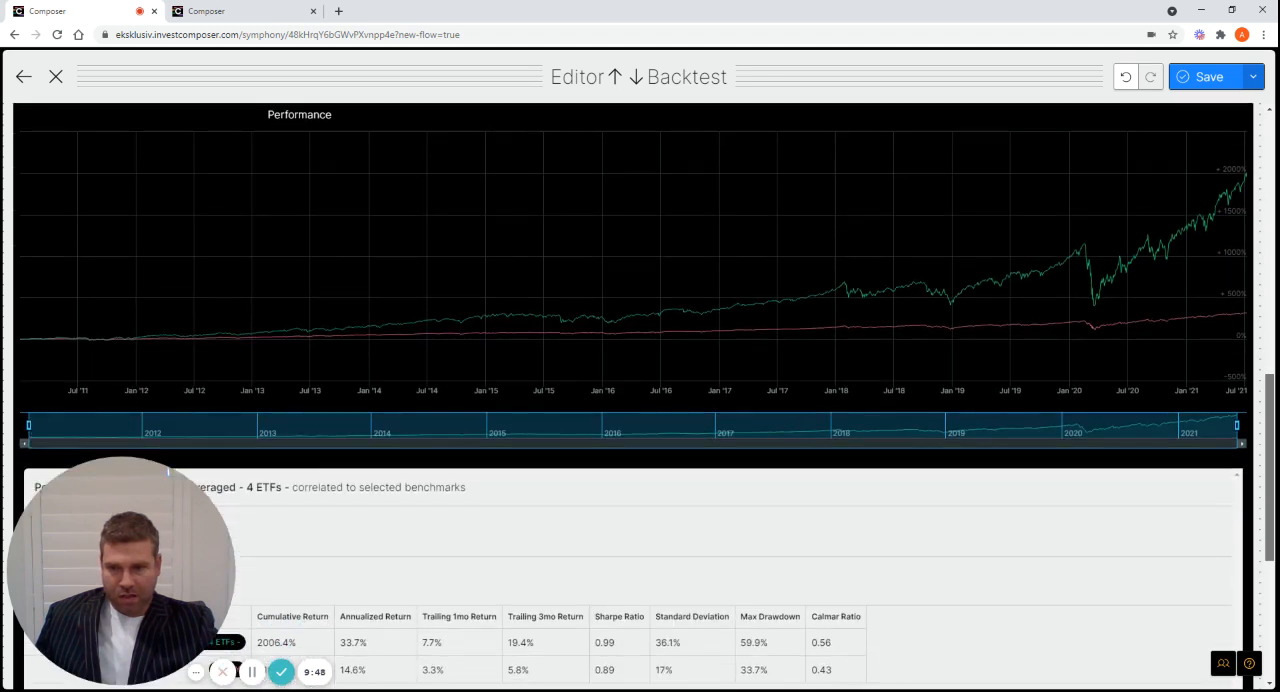
scroll(640, 396, "down", 1)
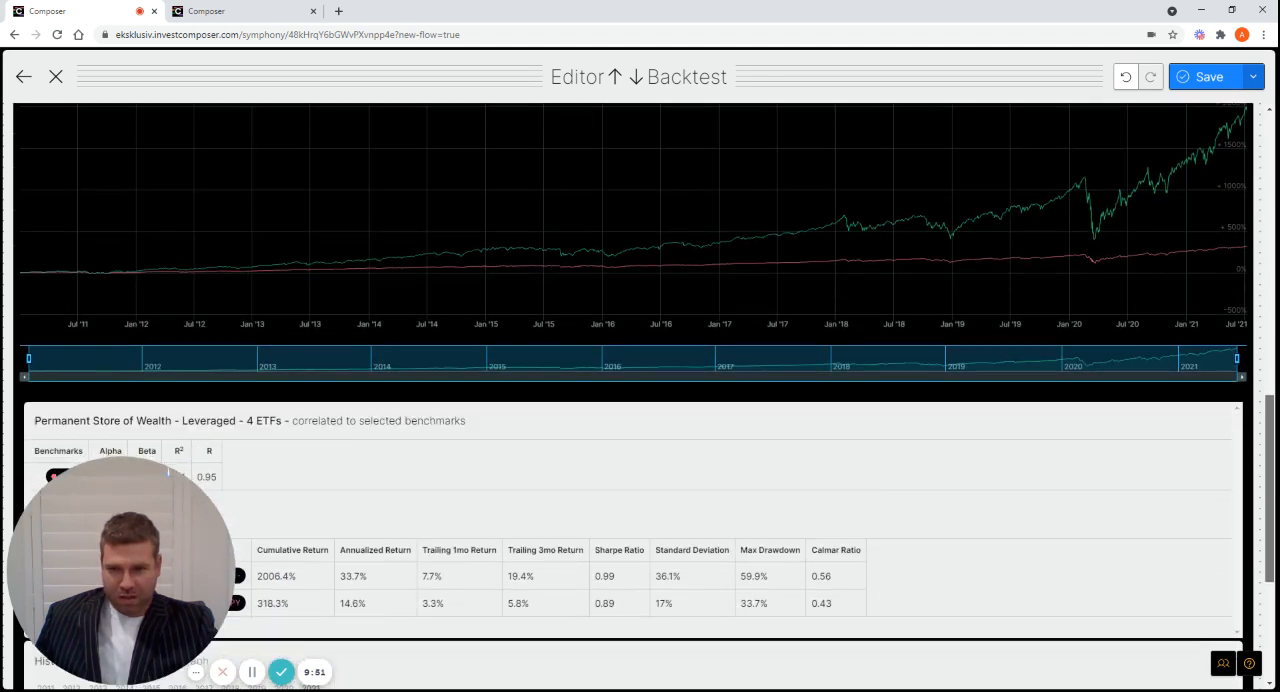
scroll(522, 649, "down", 1)
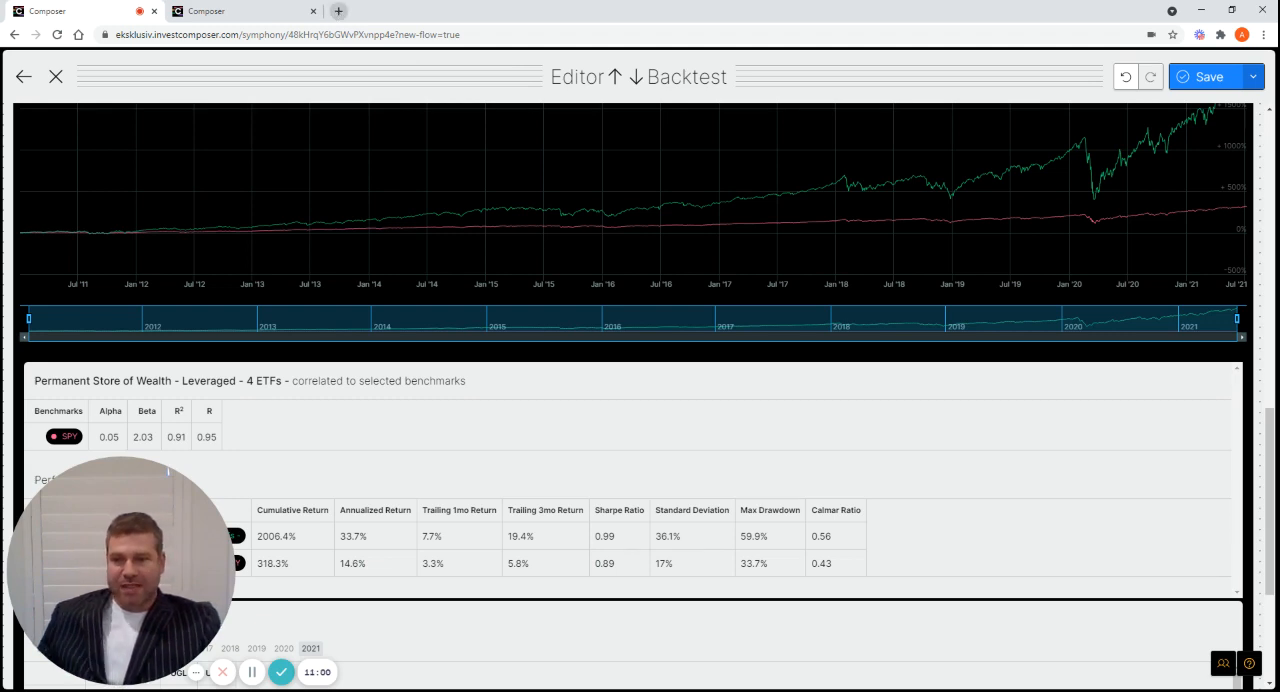
Search Google for "compound interest calculator" in a new browser tab and open the Moneychimp calculator
left_click(338, 11)
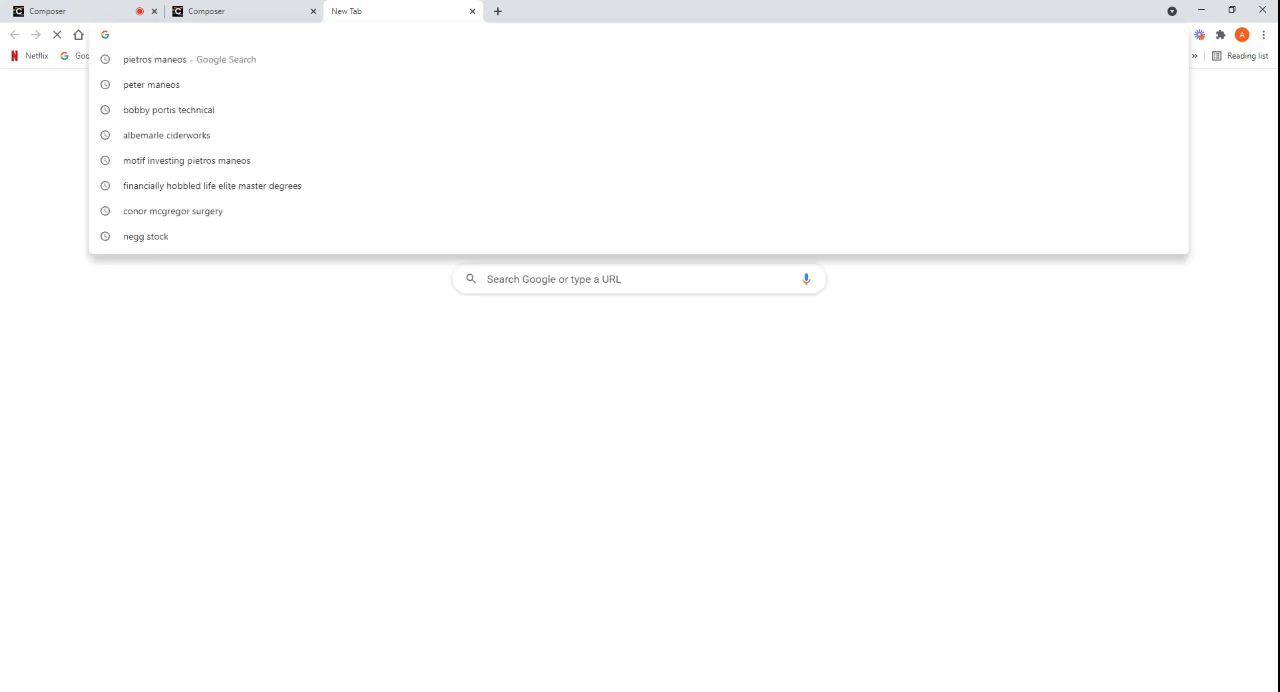
type("go")
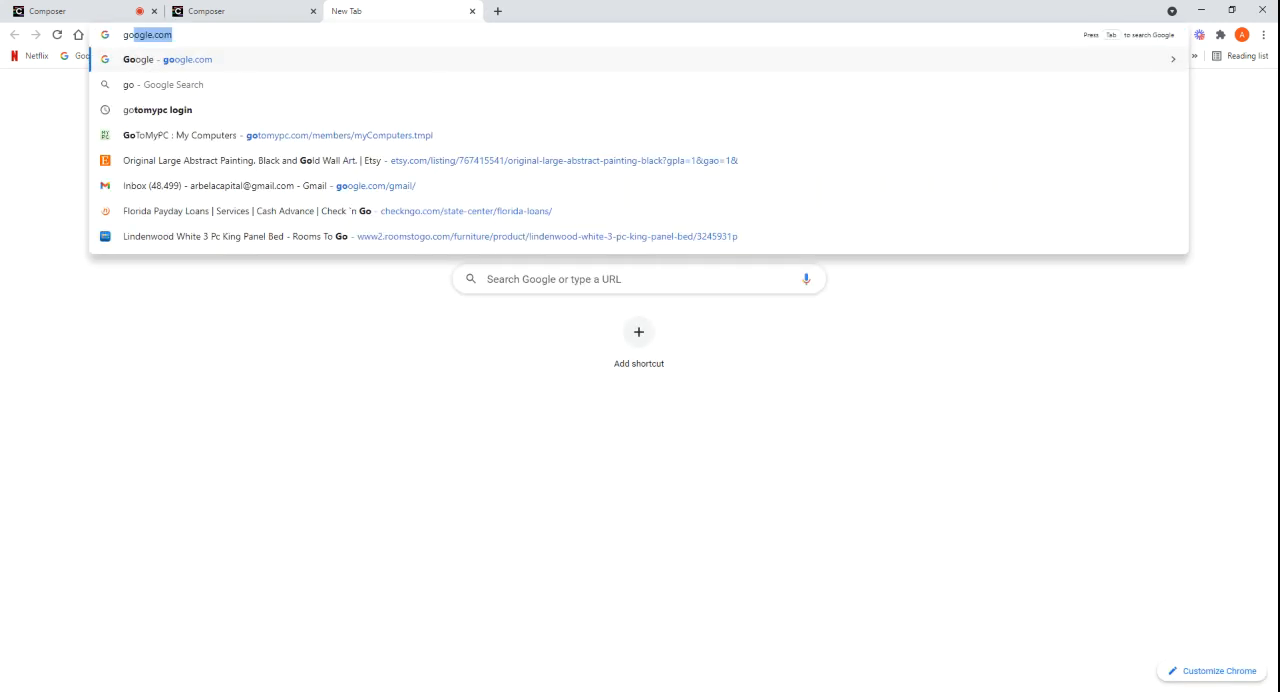
key("Return")
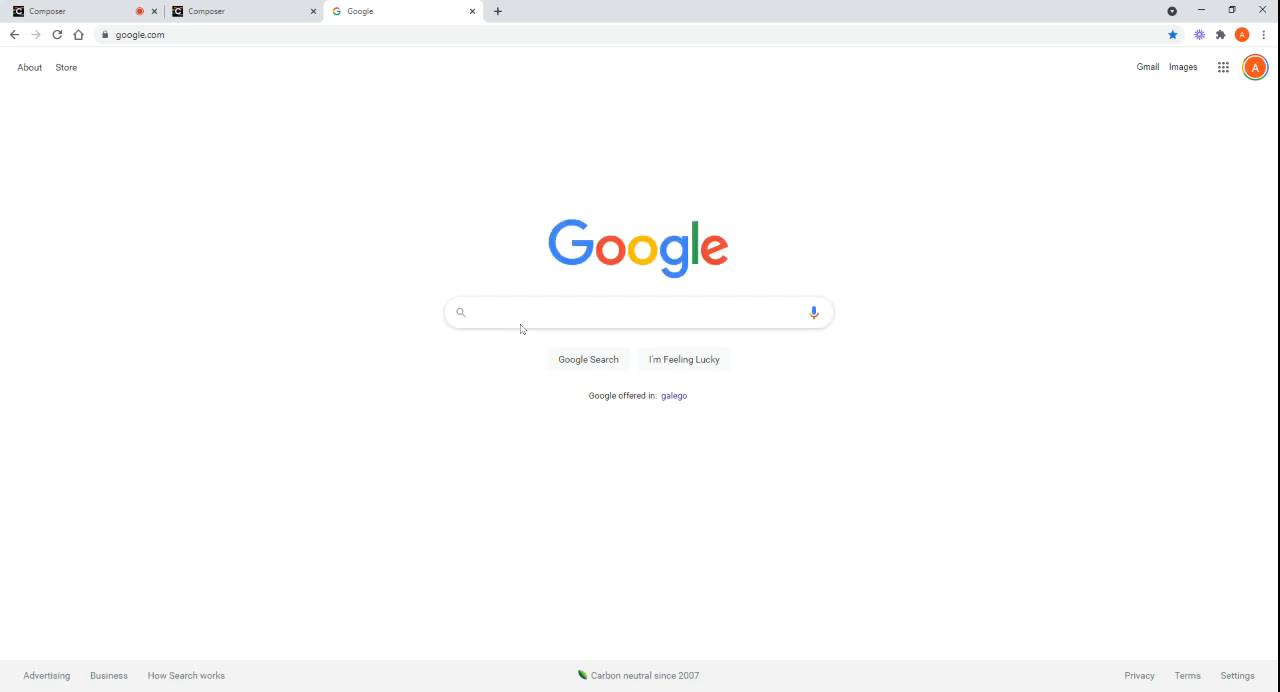
type("compou")
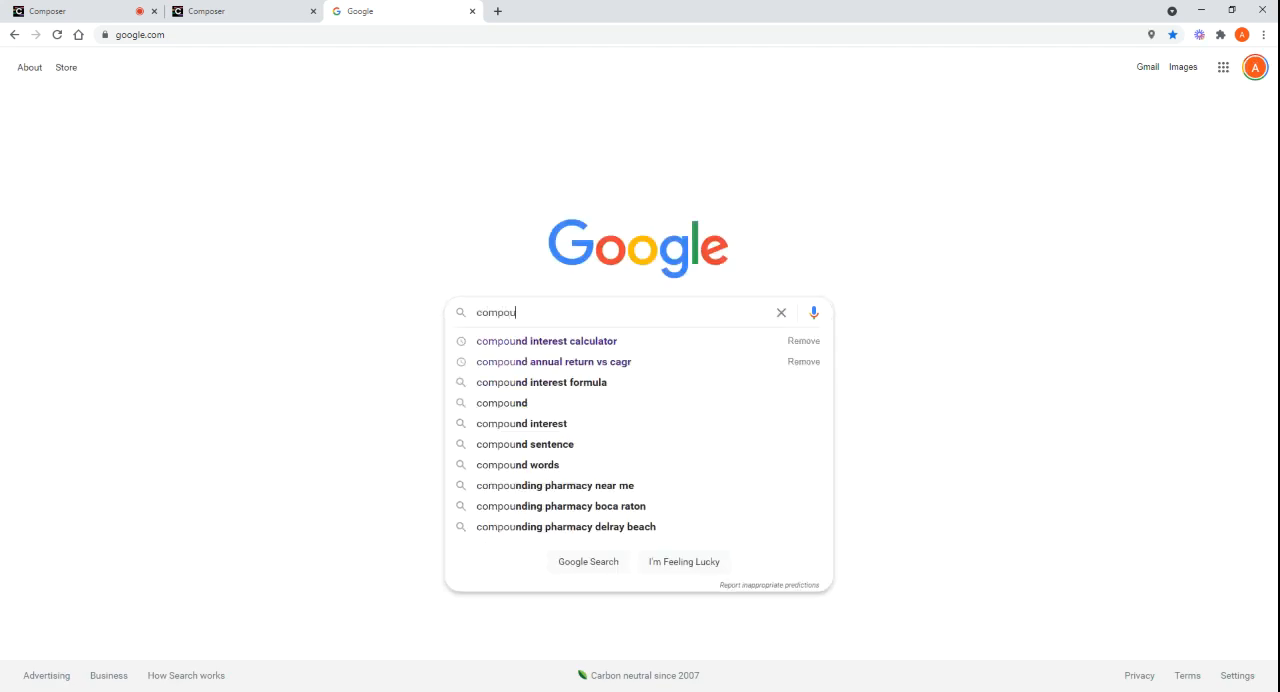
left_click(543, 342)
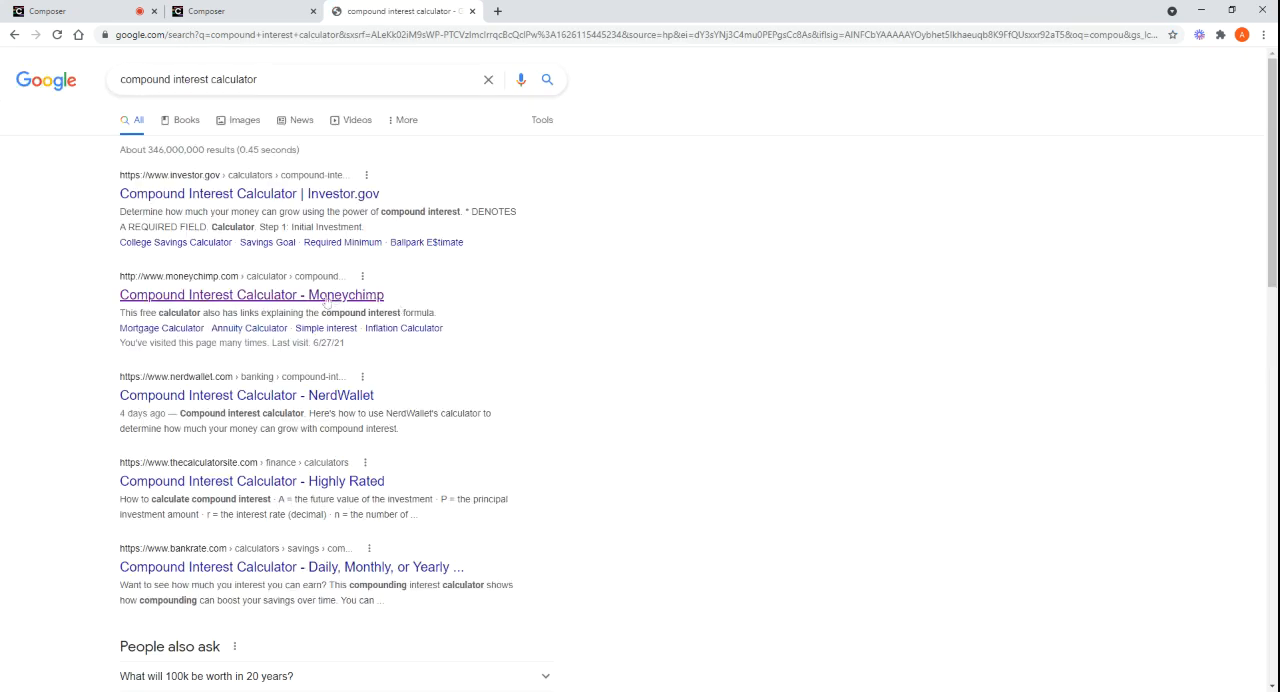
left_click(325, 296)
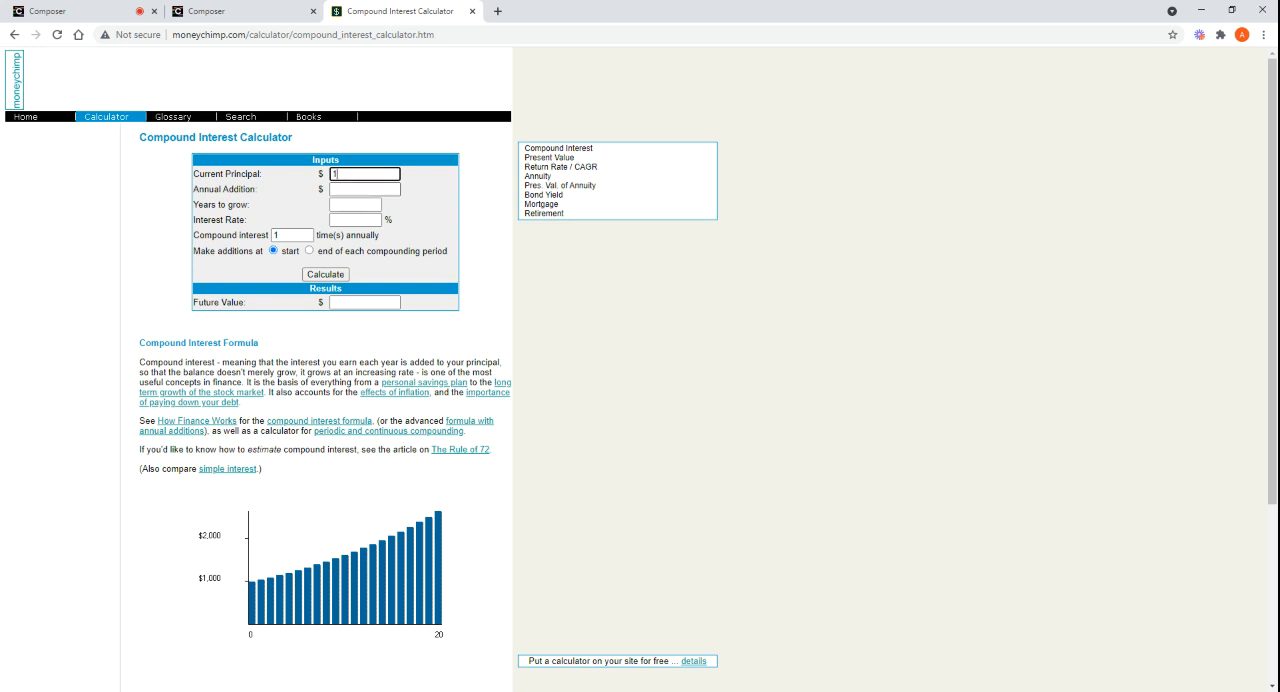
Enter a current principal of 100,000 dollars and 10 years to grow in the compound interest calculator
type("0000")
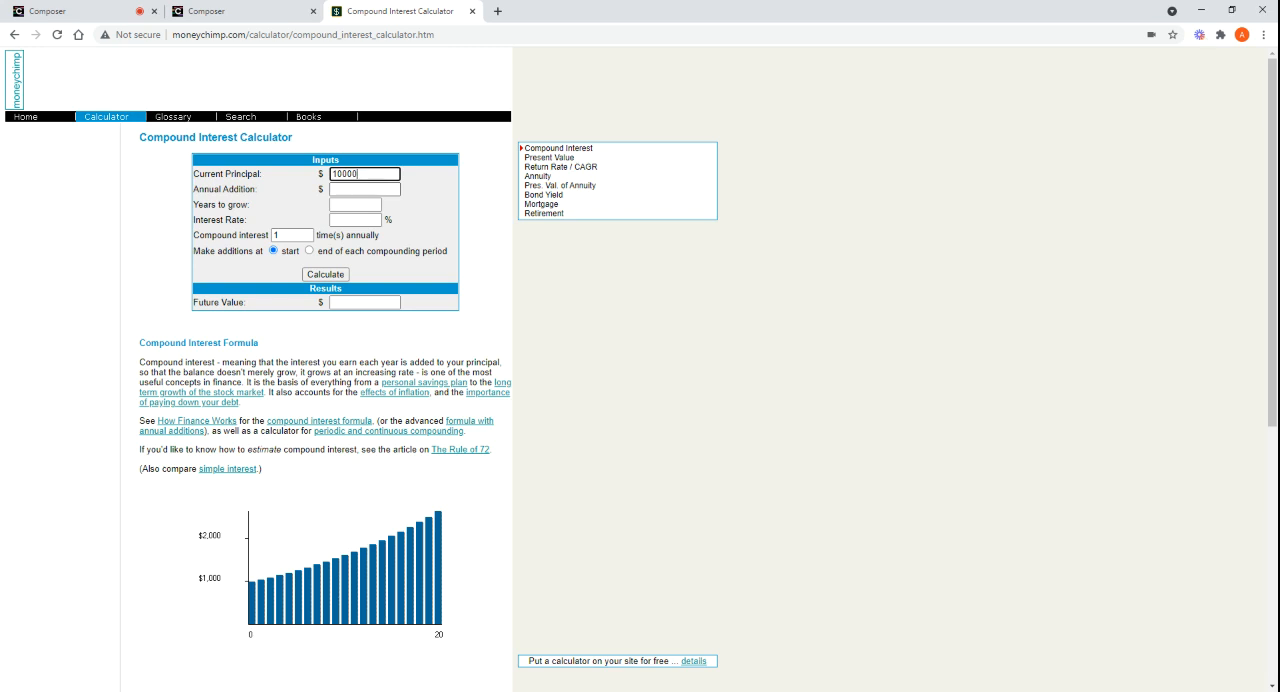
type("0")
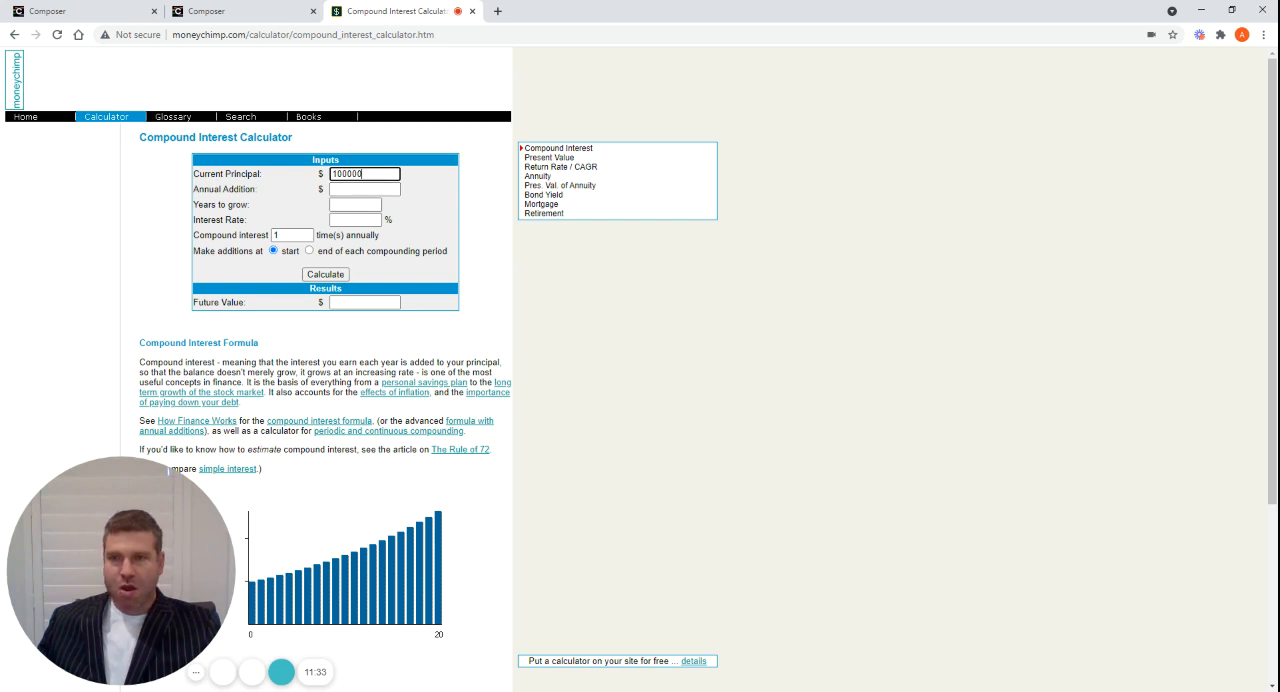
key("Tab")
key("Tab")
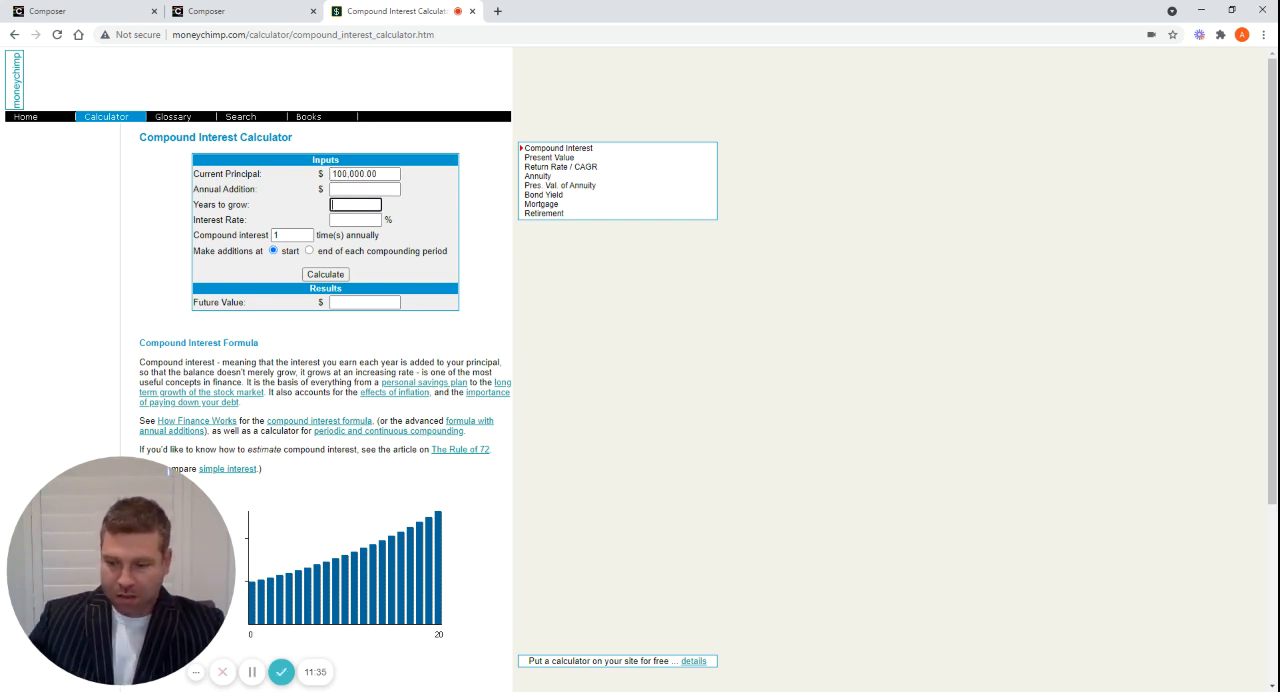
type("10")
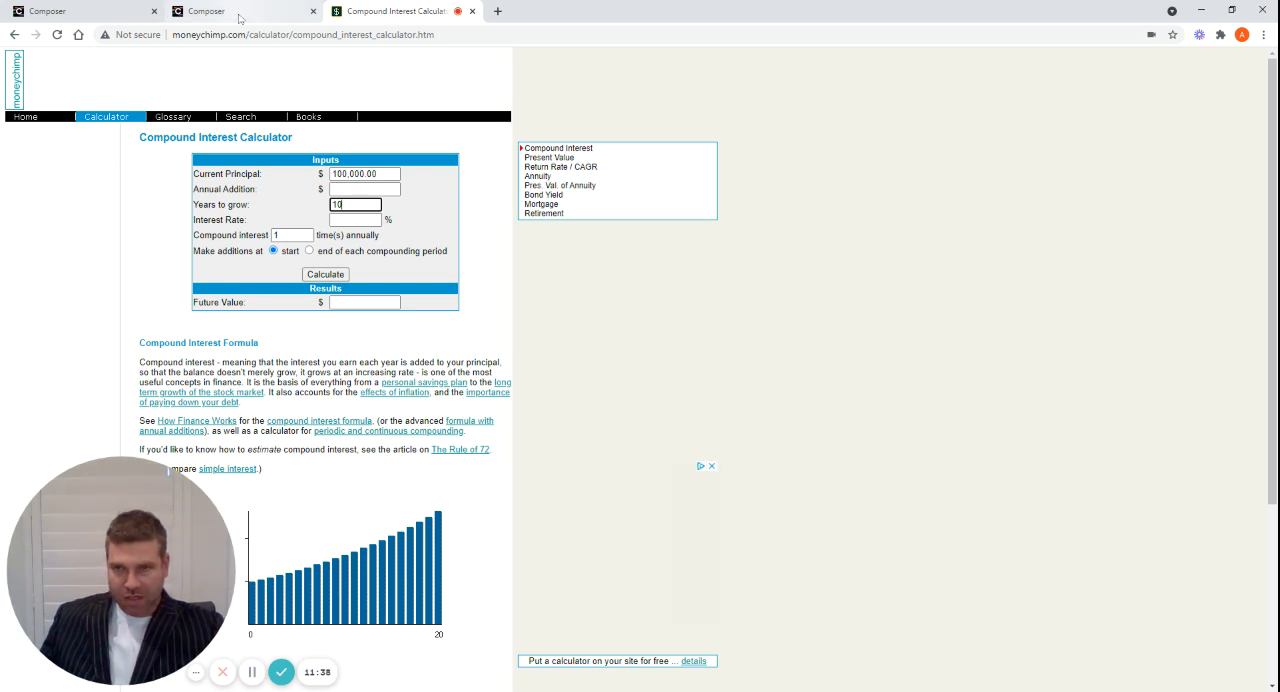
Look up the leveraged symphony's annualized return in its backtest and calculate the future value at a 33.7% interest rate
left_click(239, 15)
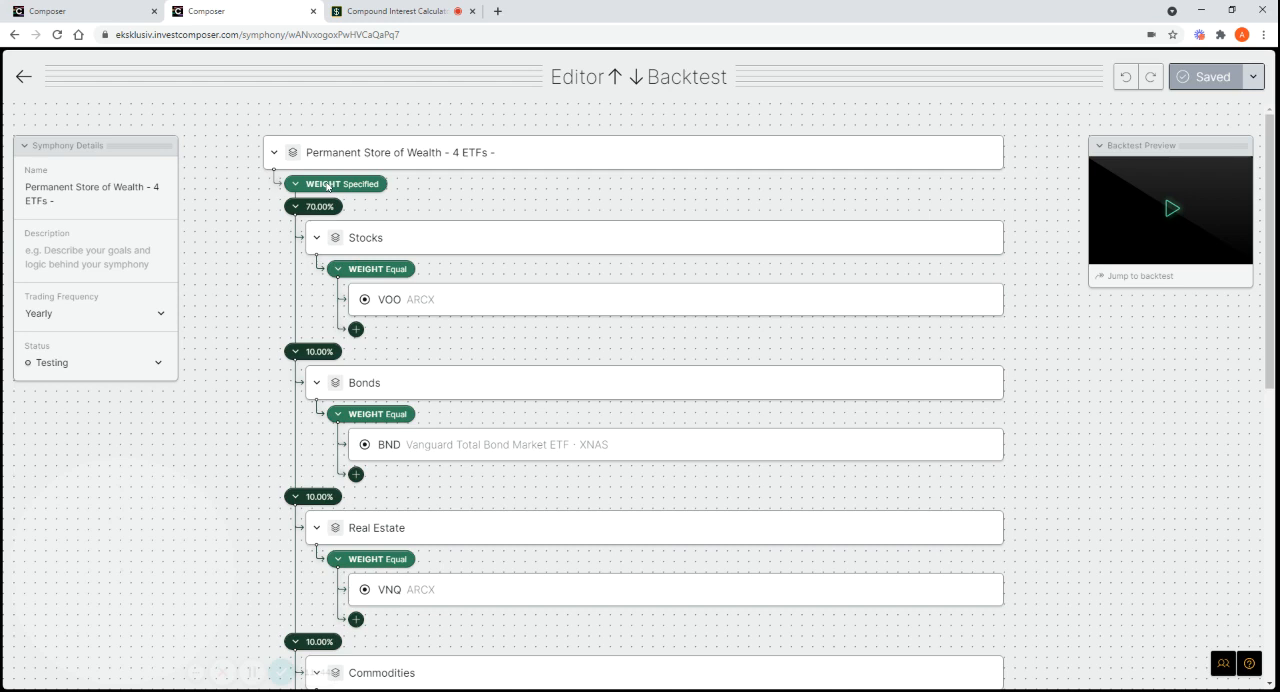
left_click(128, 18)
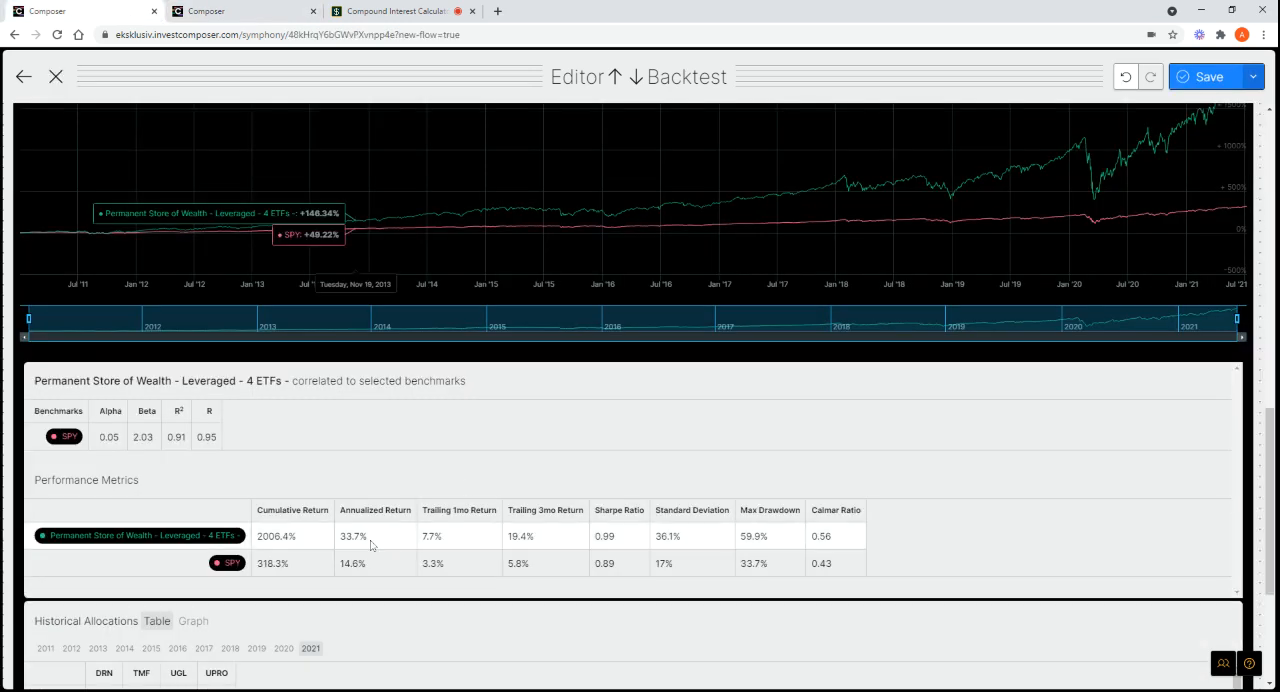
left_click(391, 17)
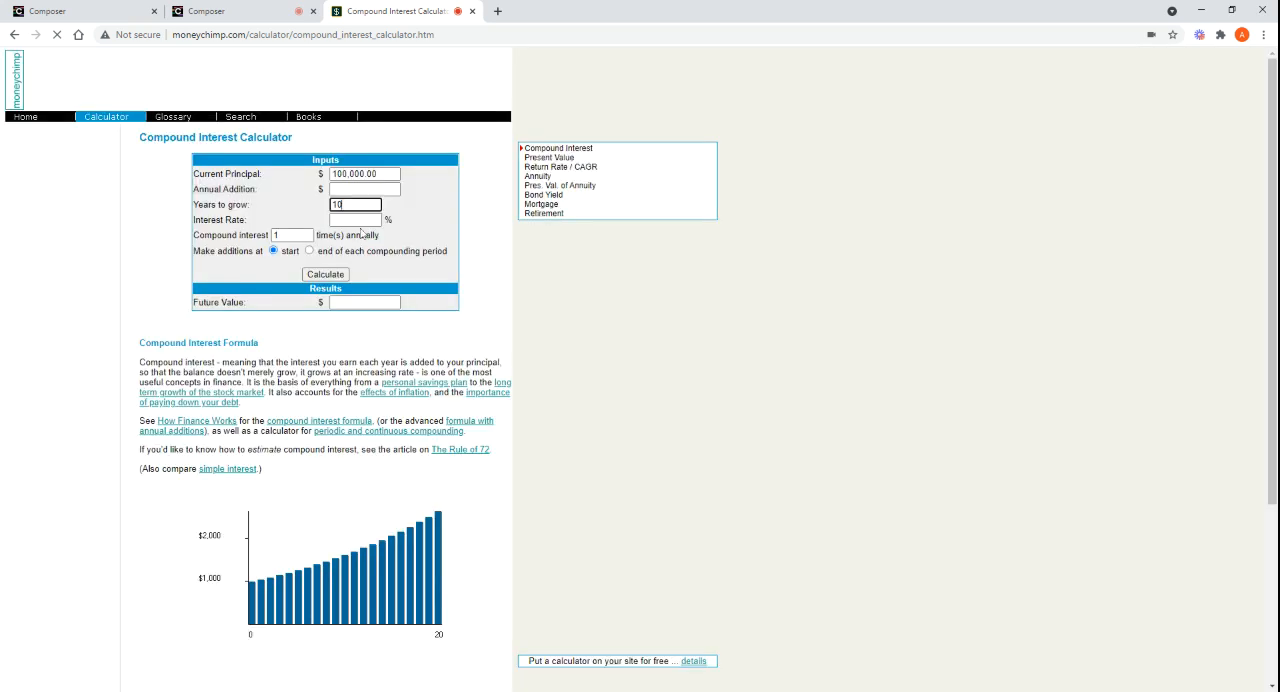
key("Tab")
type("33")
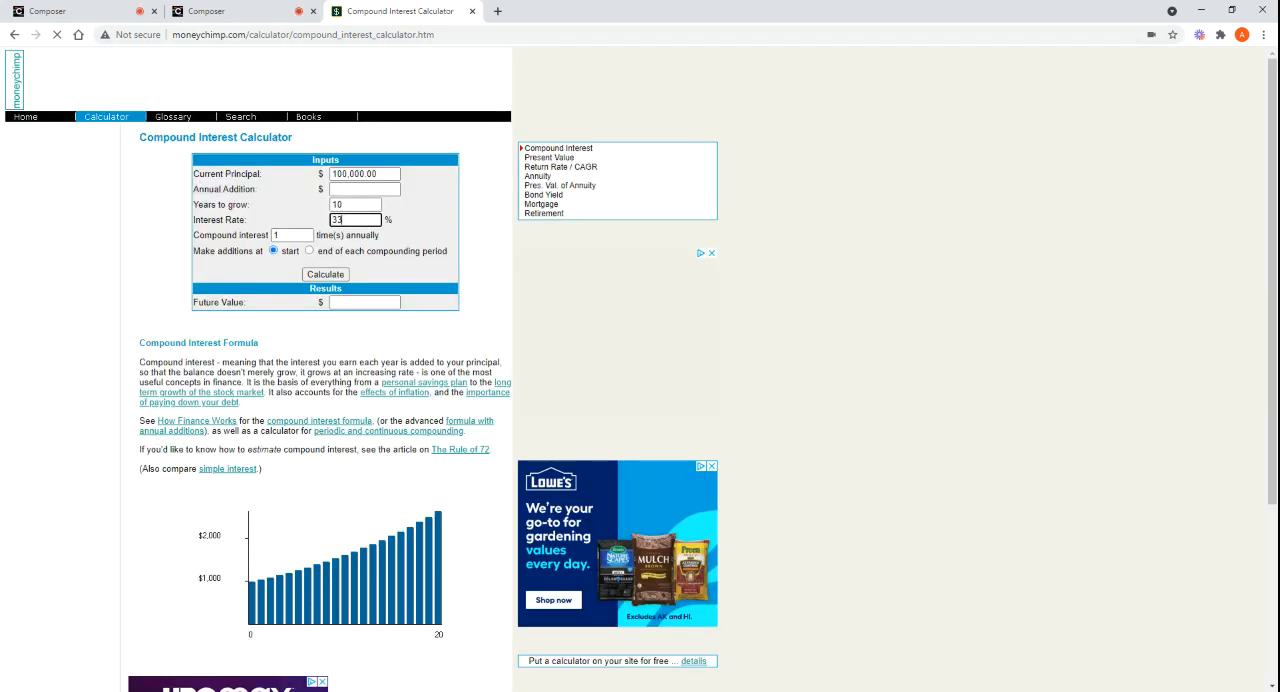
type(".")
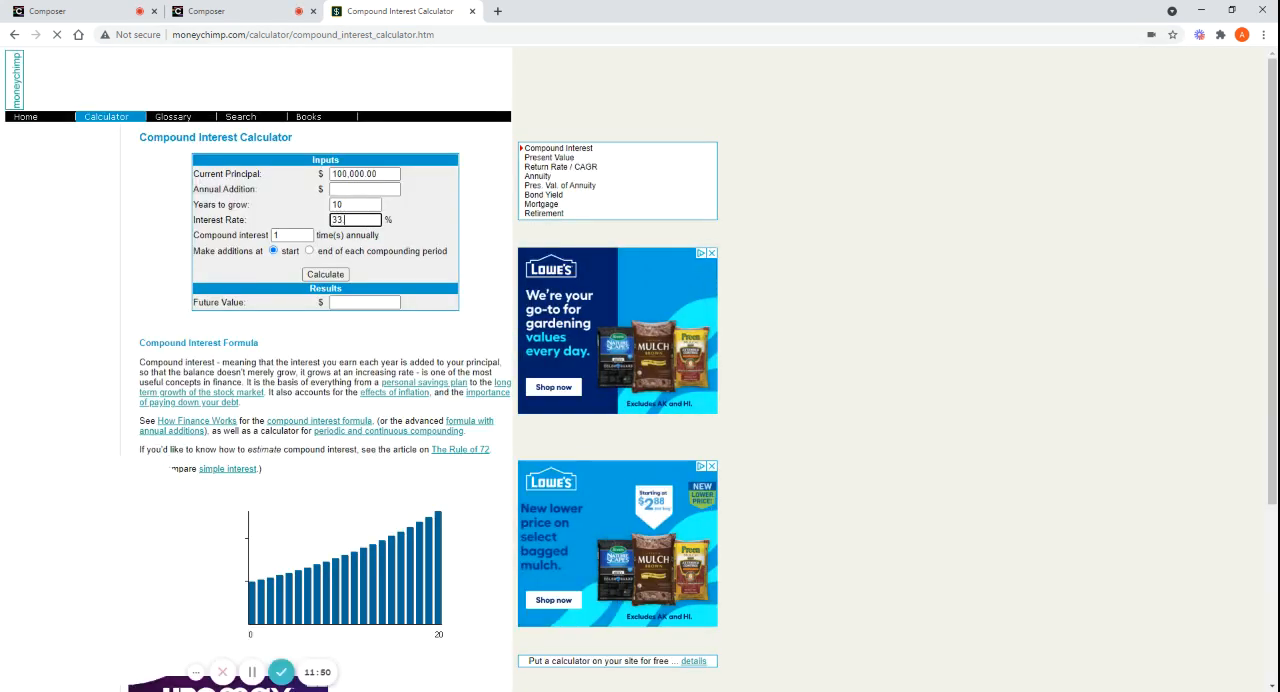
type("7")
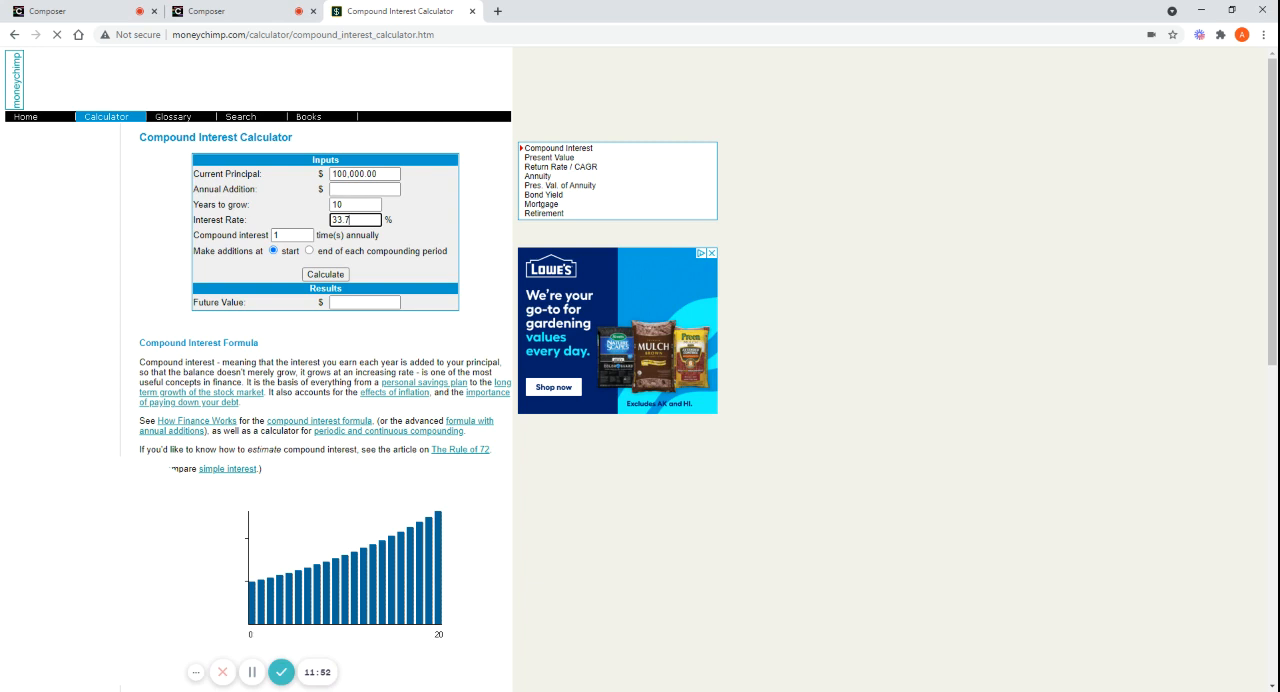
left_click(325, 275)
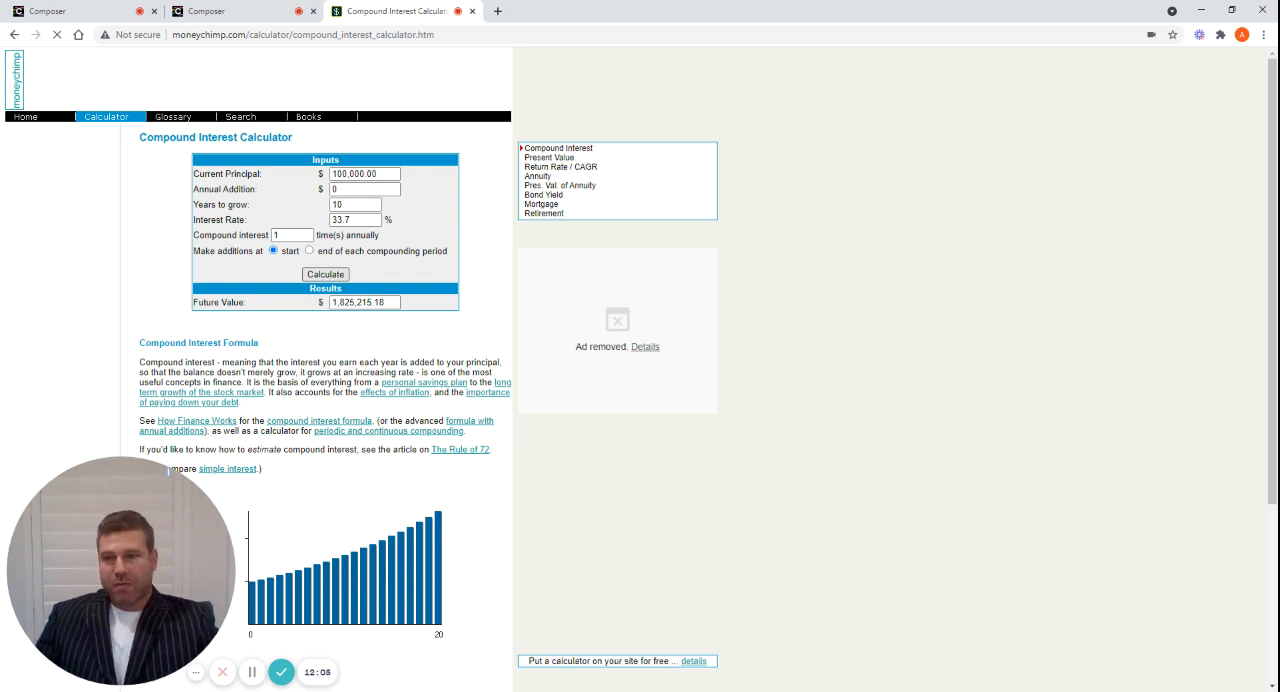
Calculate the future value of the 100,000 dollar principal over 10 years at a 14.6% interest rate
left_click(361, 222)
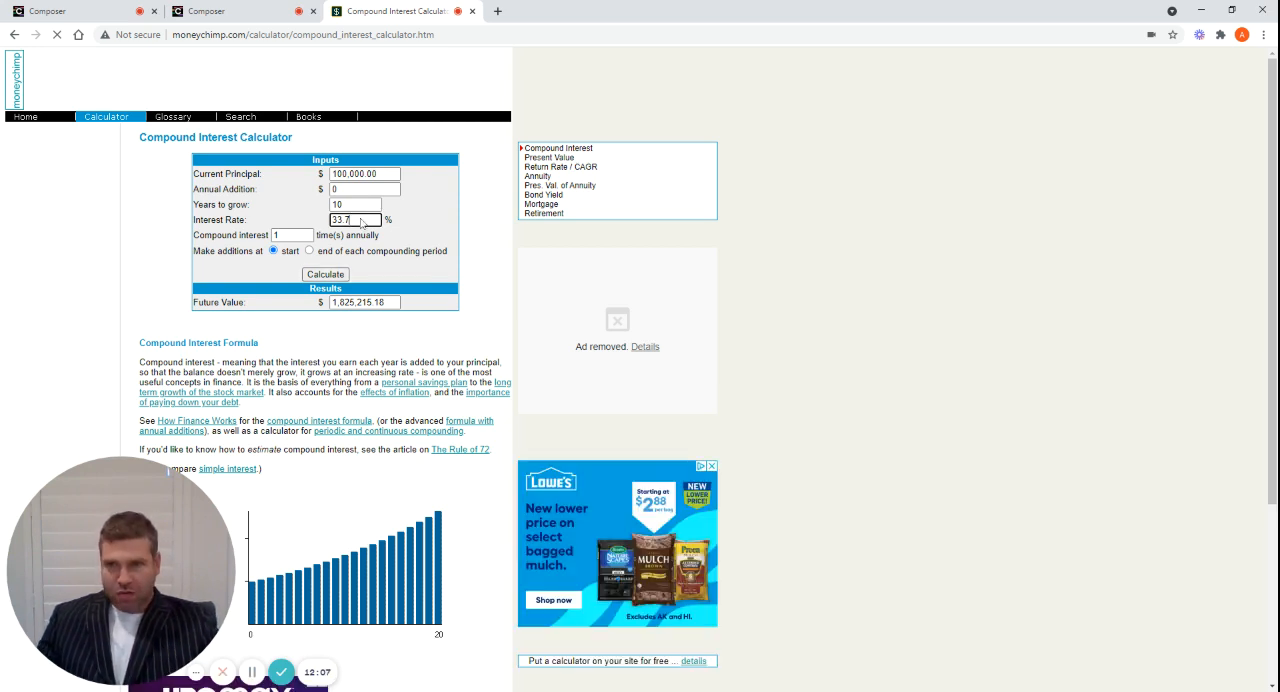
key("BackSpace")
key("BackSpace")
key("BackSpace")
key("BackSpace")
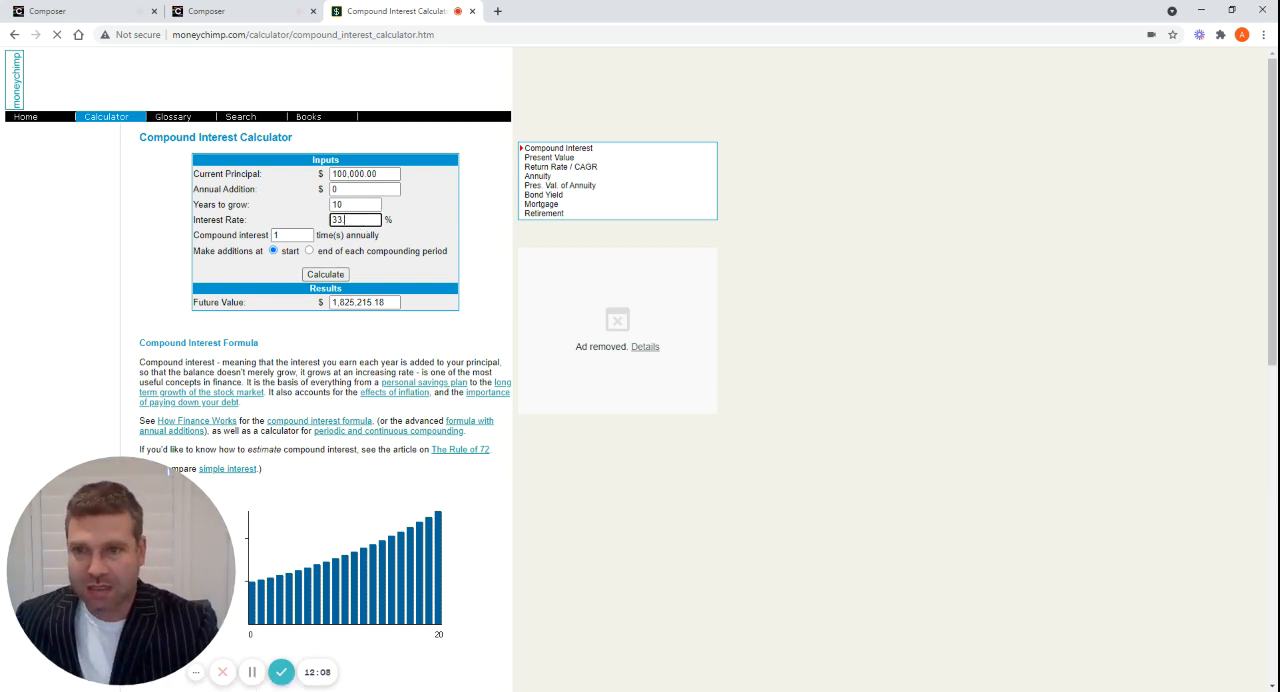
type("14.6")
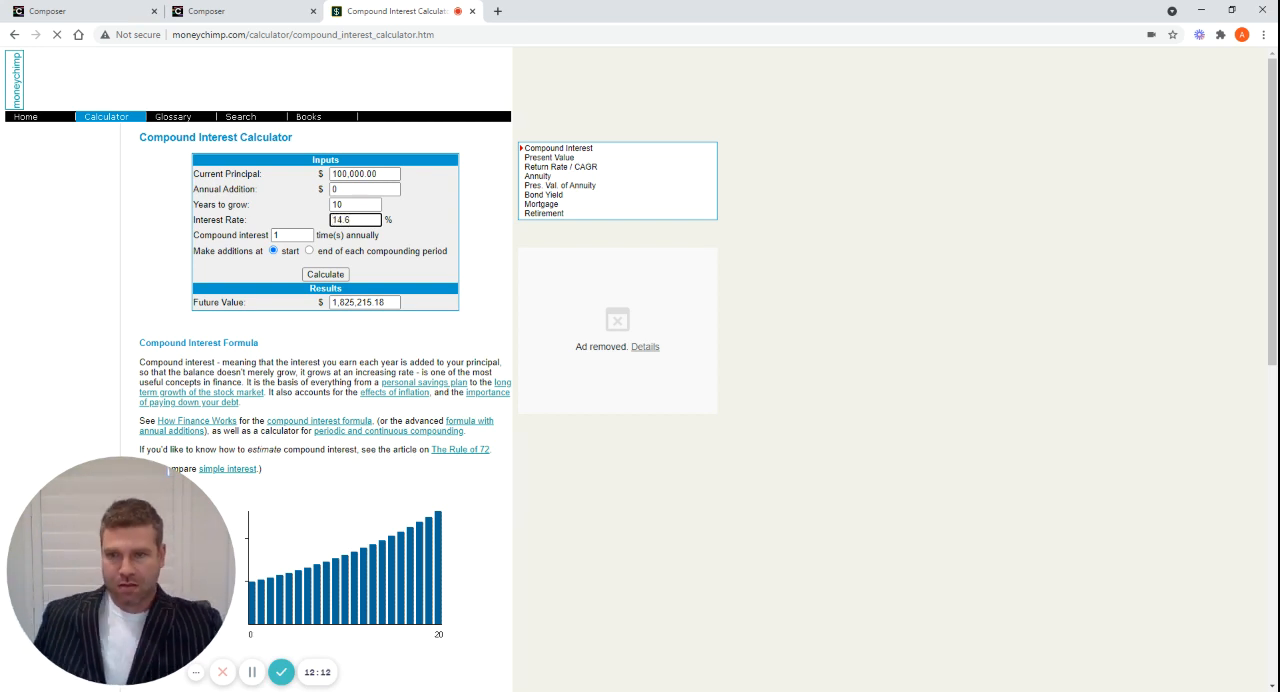
key("Return")
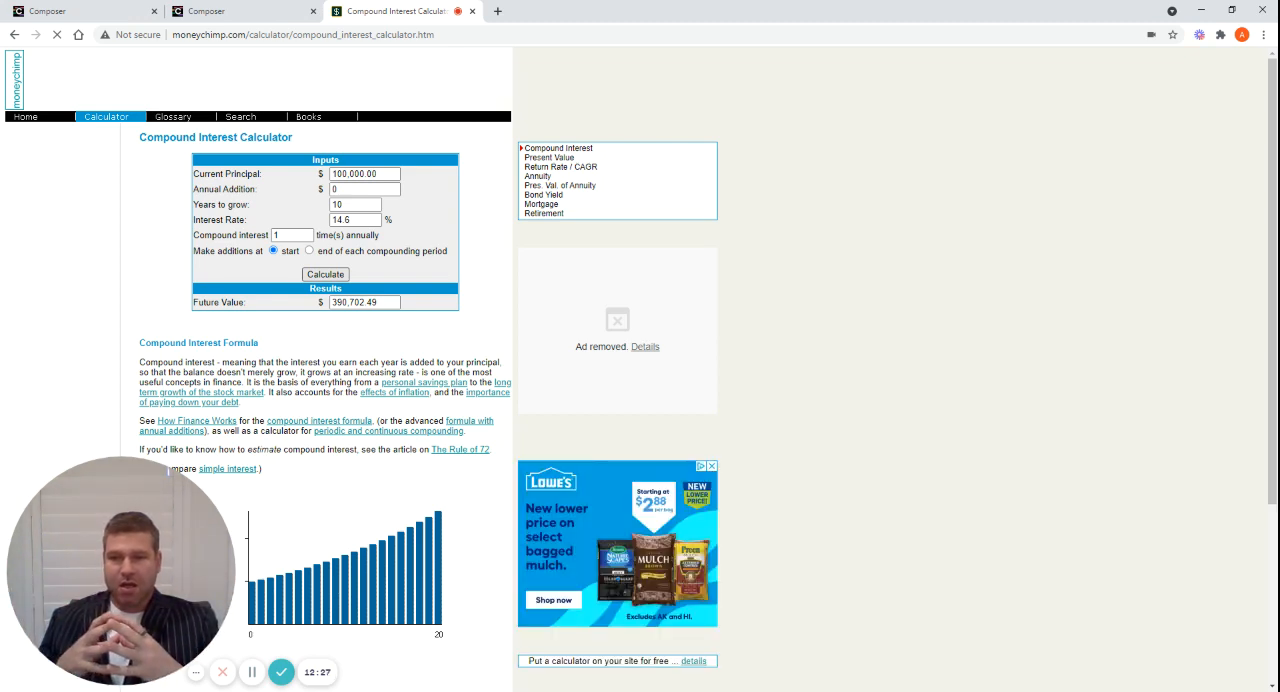
Set the growth period to 30 years and the interest rate to 15%, and calculate the future value
left_click(357, 222)
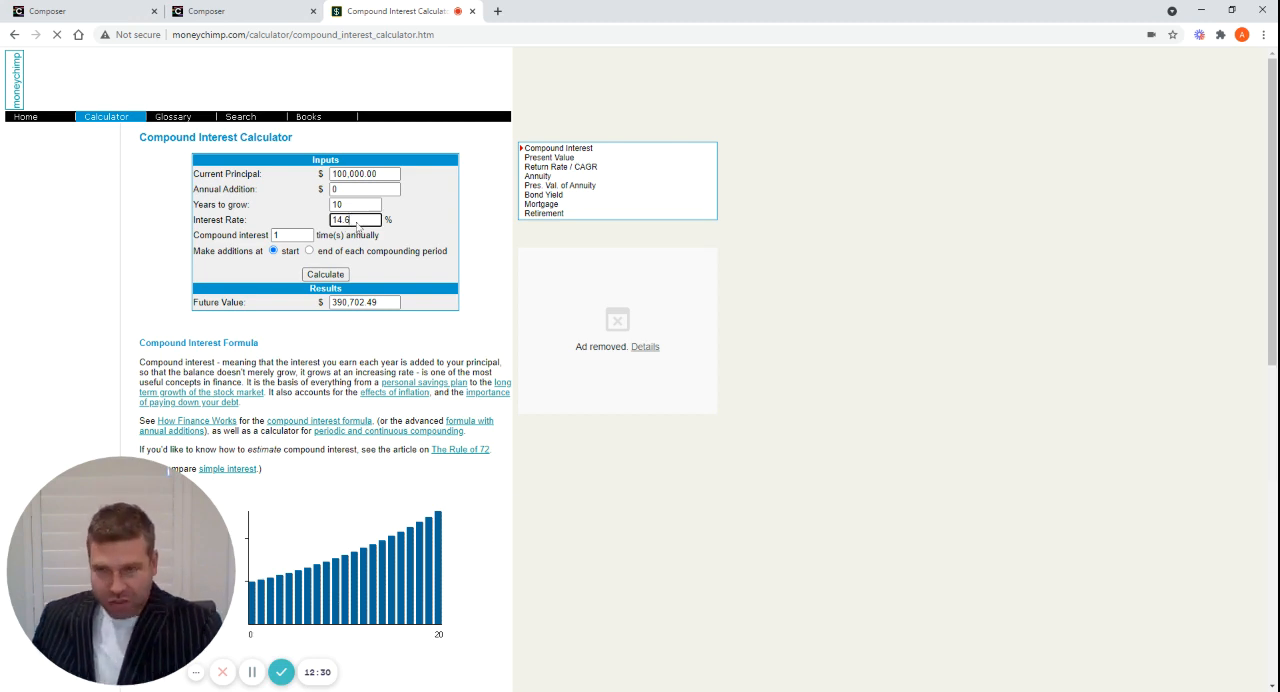
key("BackSpace")
key("BackSpace")
key("BackSpace")
key("BackSpace")
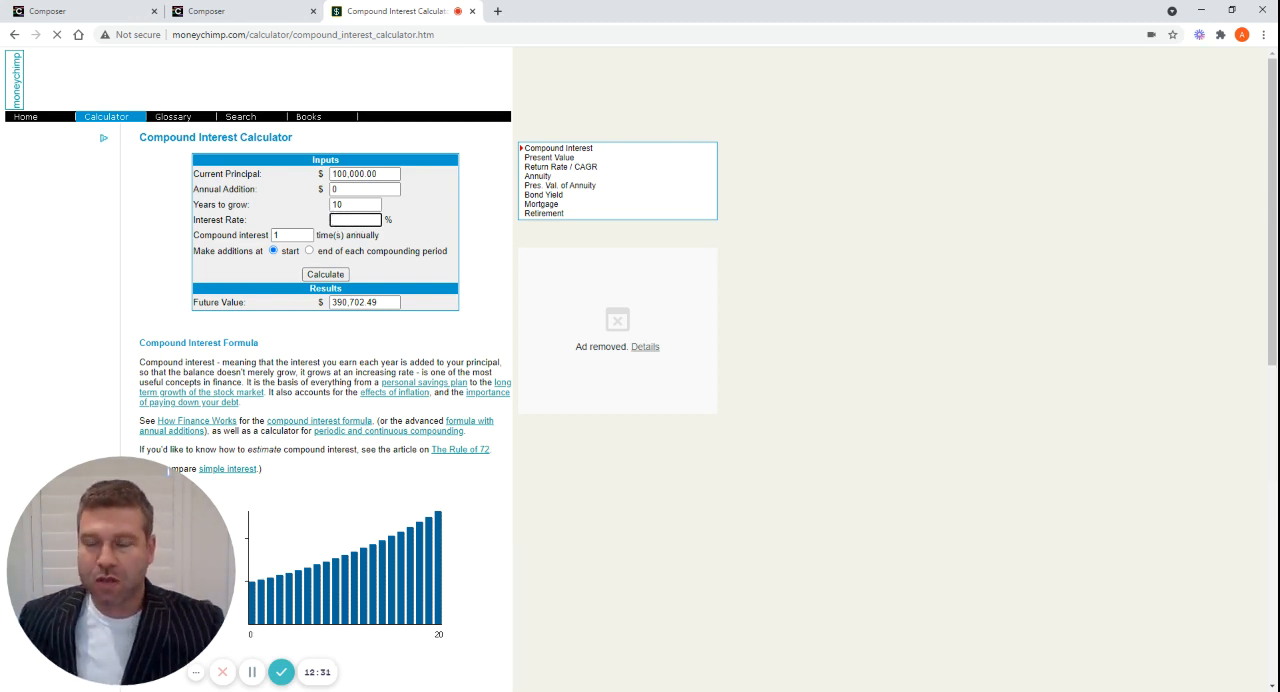
left_click(351, 206)
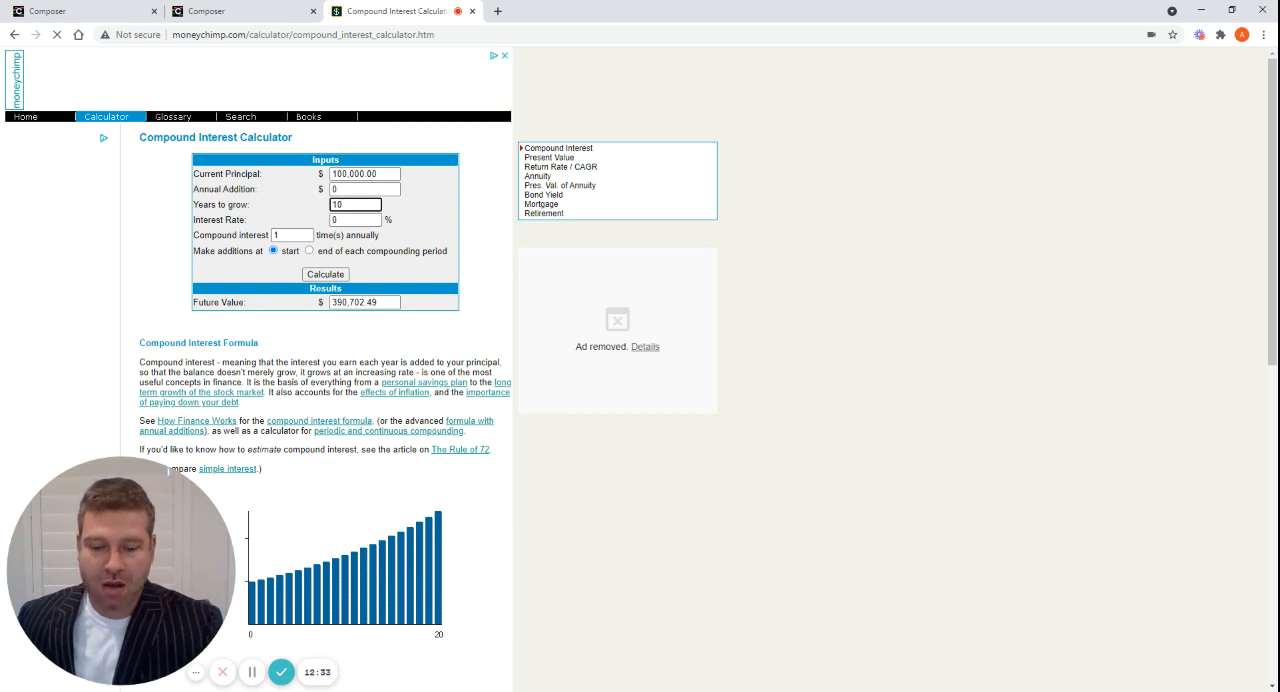
type("30")
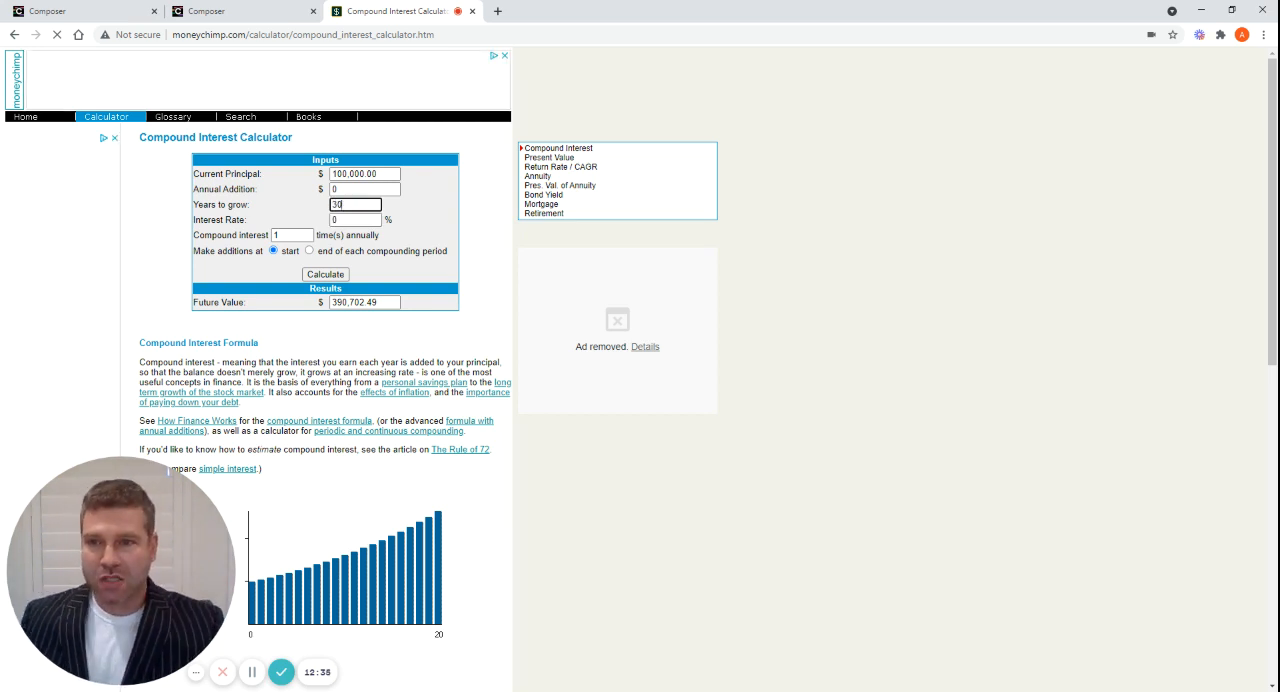
key("Tab")
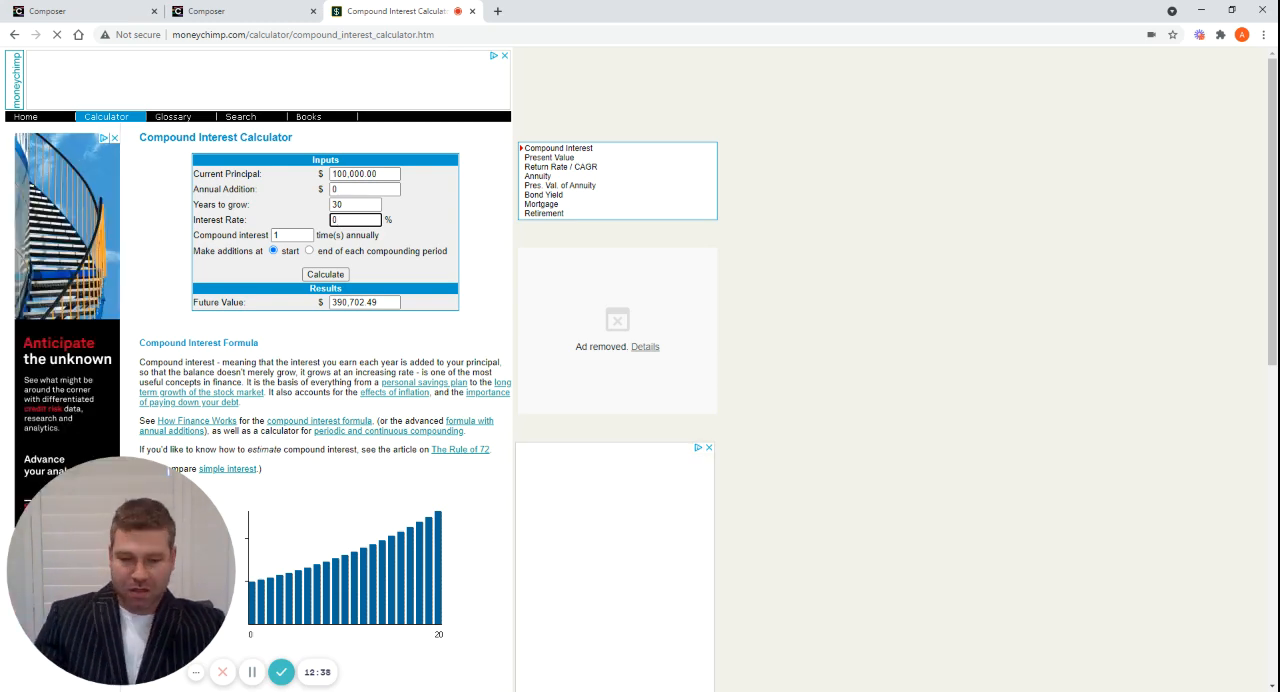
type("1")
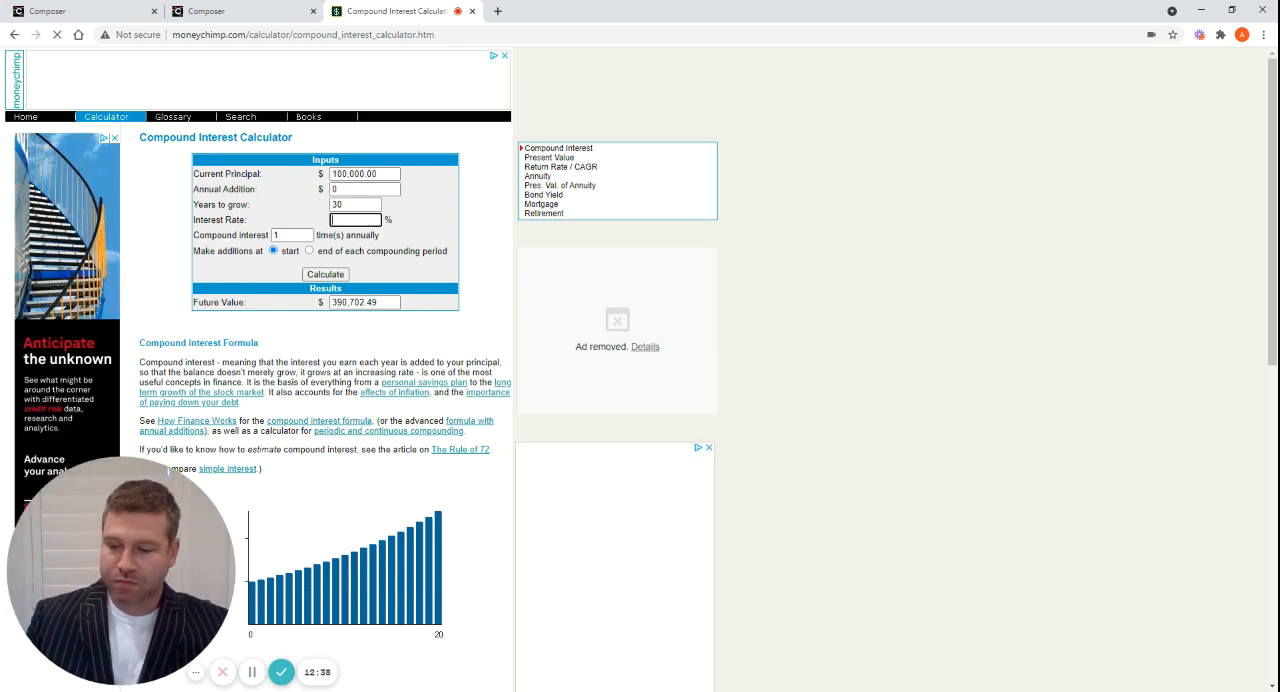
type("5")
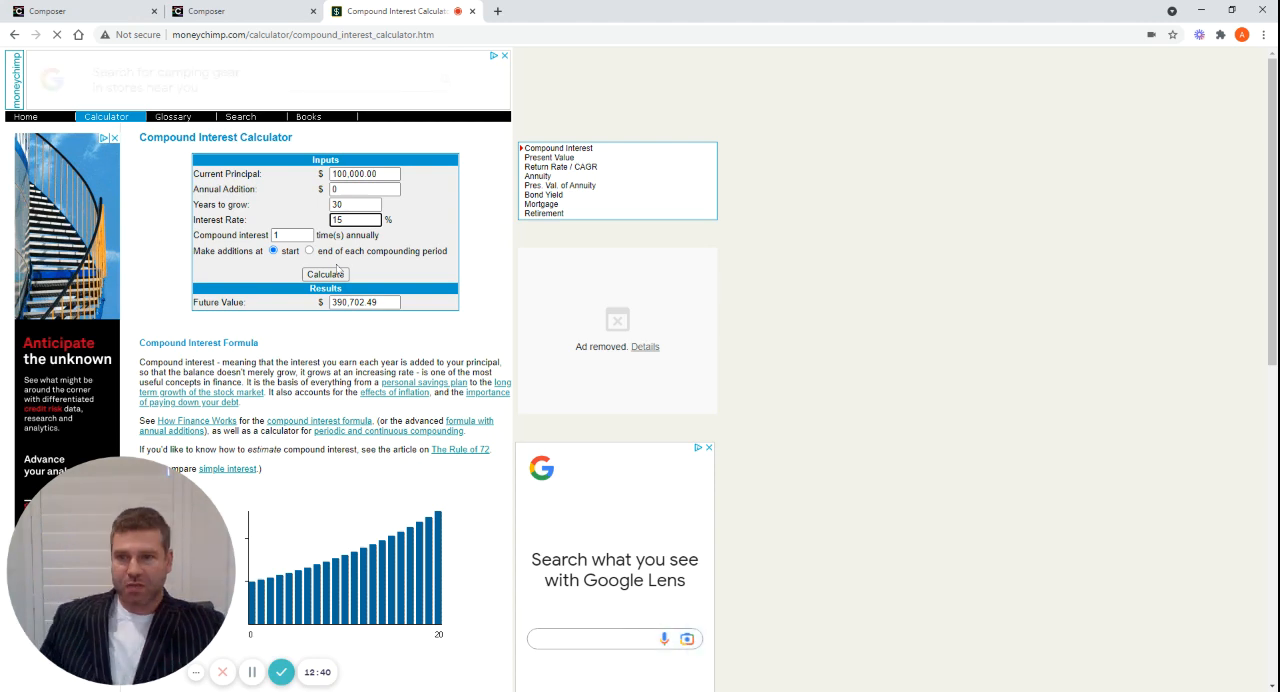
left_click(330, 279)
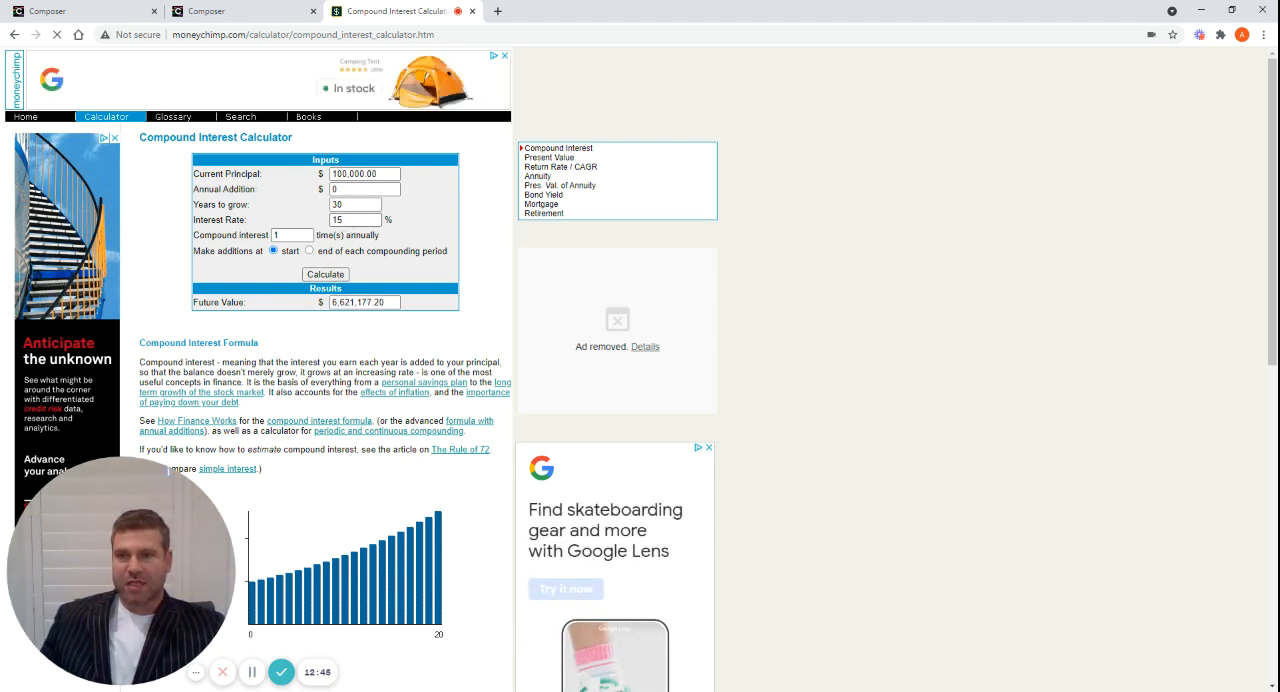
Raise the interest rate to 16% and calculate the 30-year future value
left_click(345, 219)
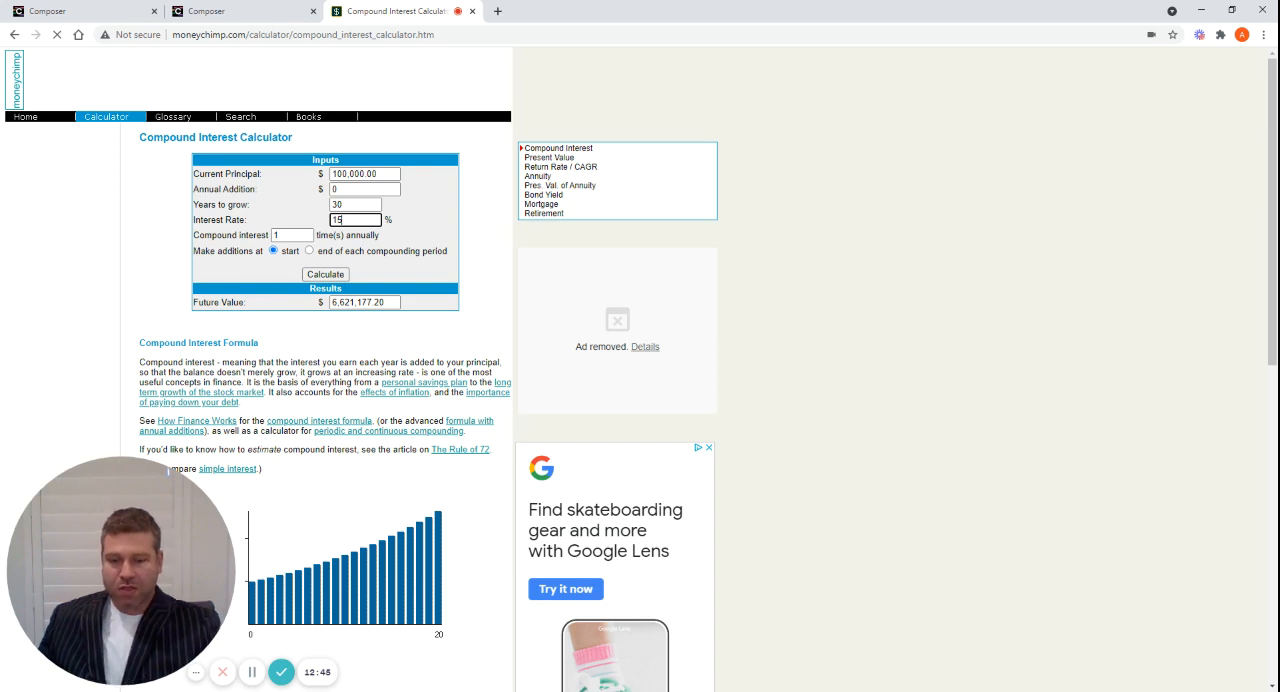
key("BackSpace")
type("6")
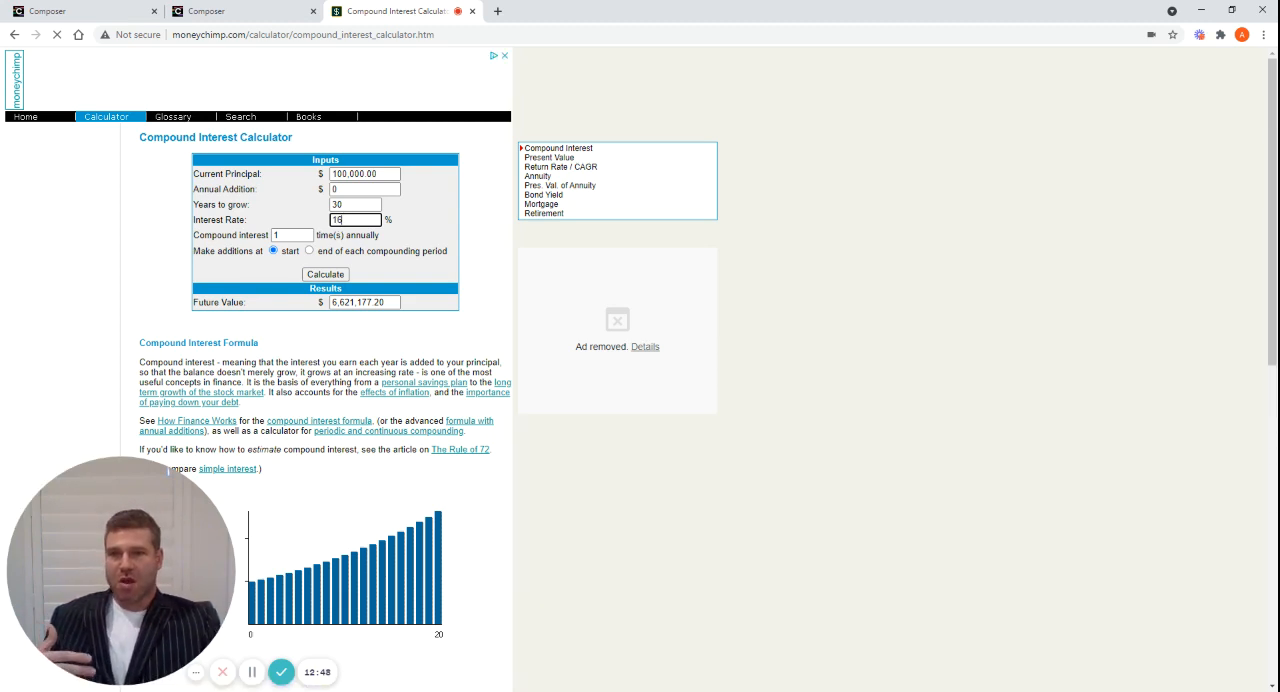
left_click(327, 274)
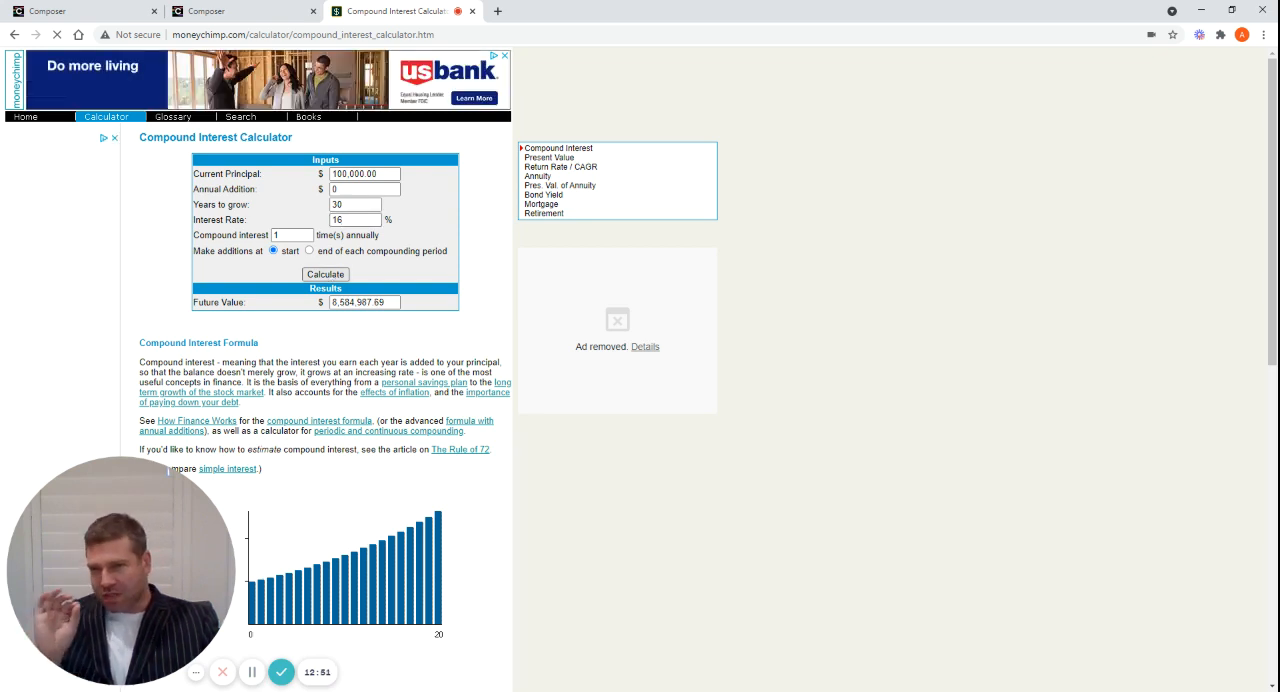
Recalculate the 30-year future value at 15% and again at 16% to compare the two rates
left_click(352, 221)
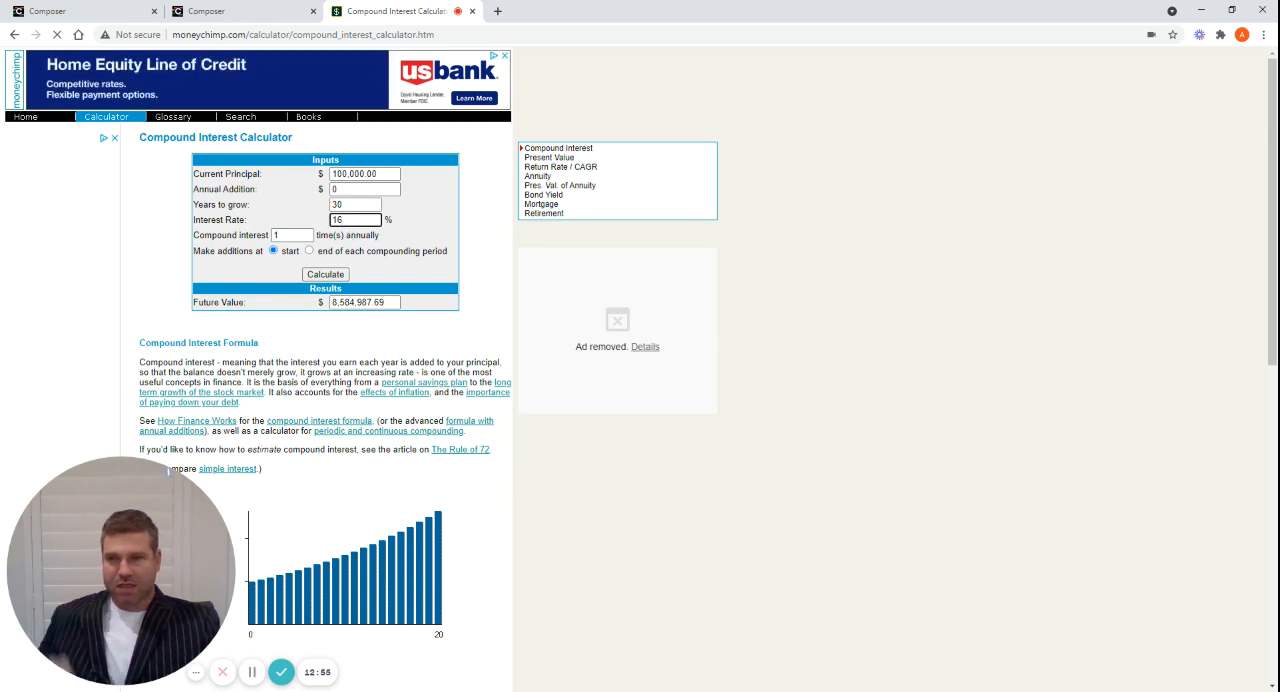
key("BackSpace")
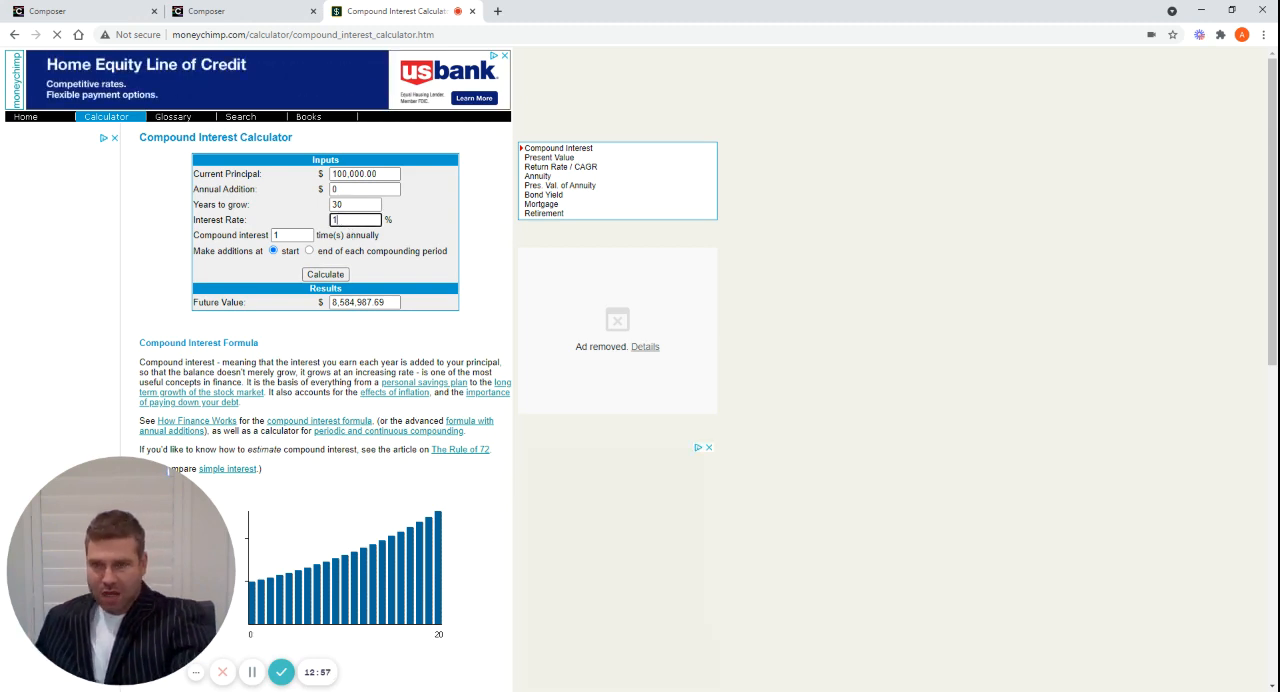
type("5")
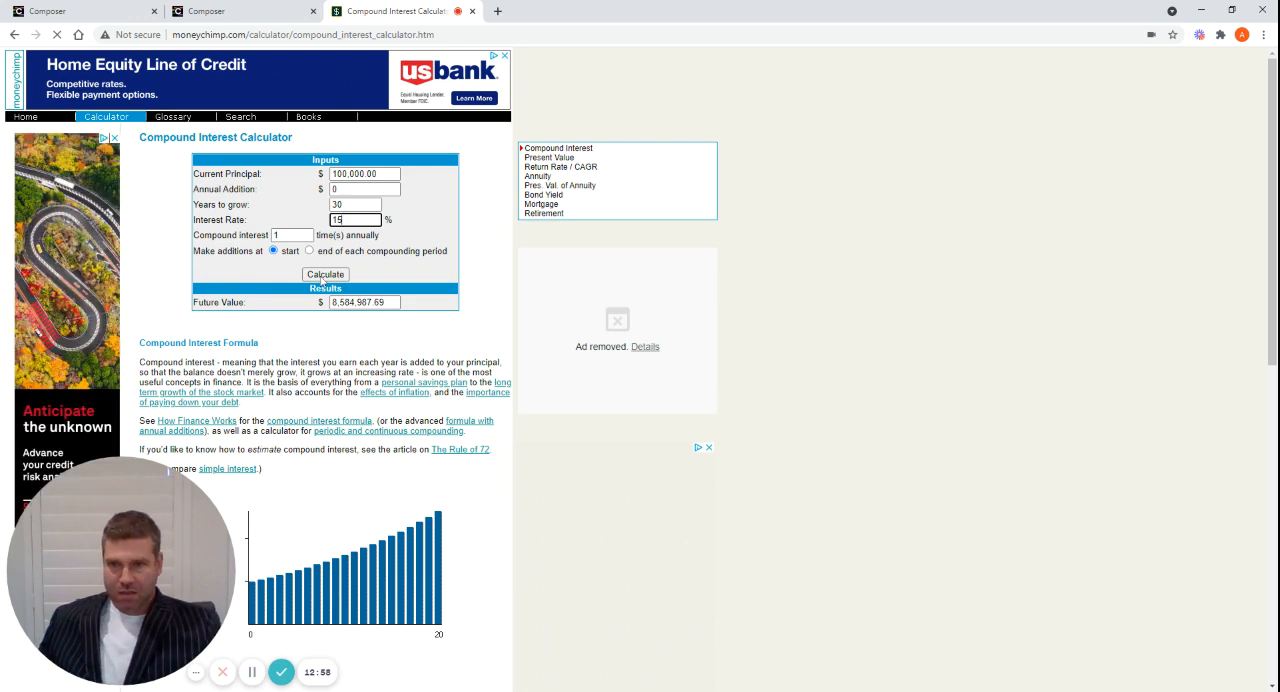
left_click(325, 274)
left_click(360, 221)
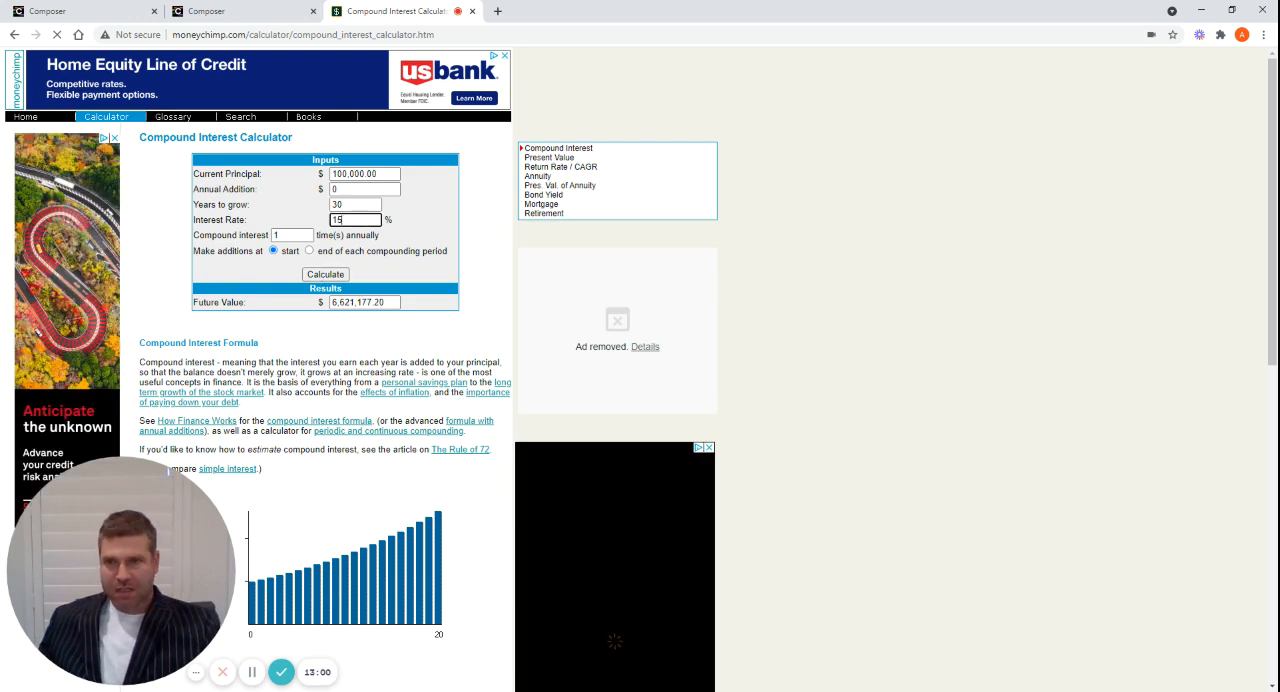
key("BackSpace")
type("6")
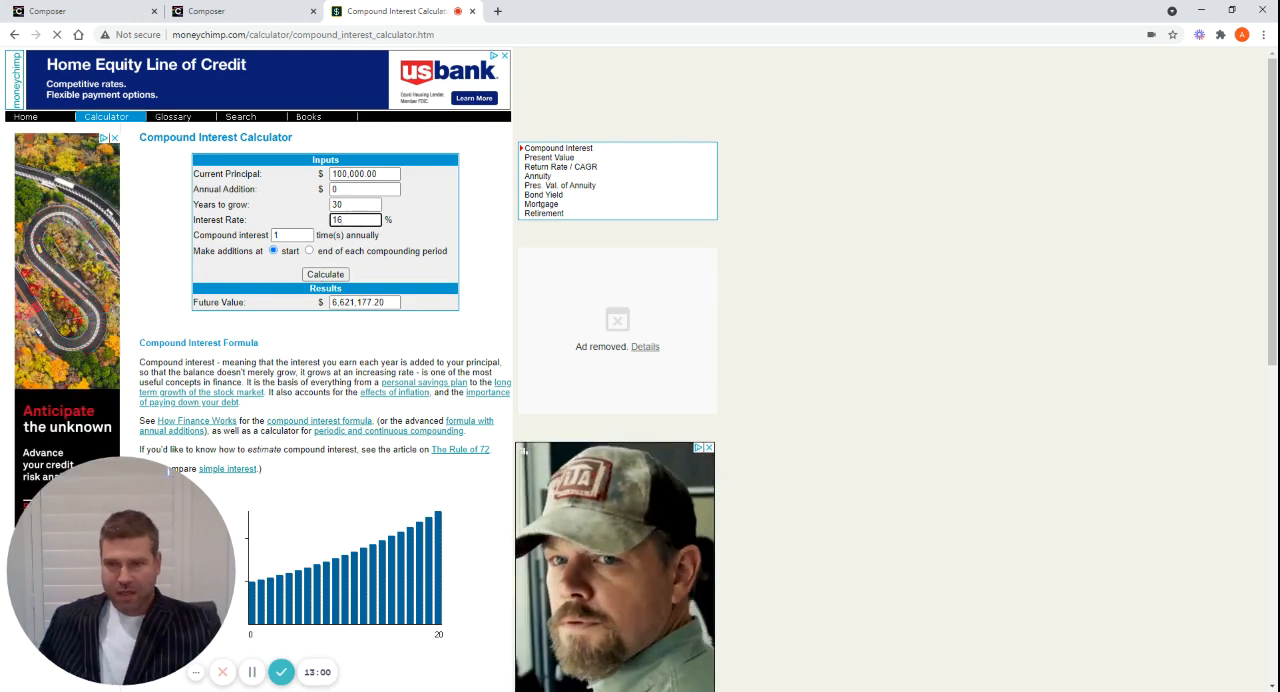
left_click(324, 275)
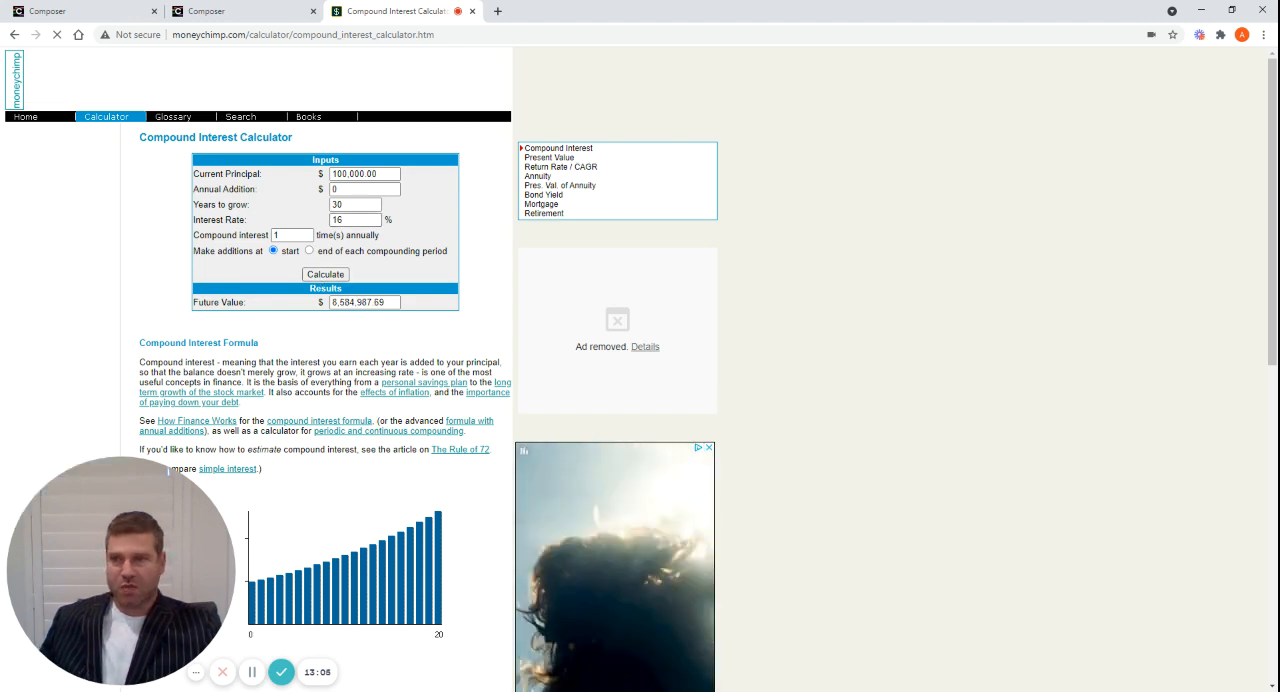
Switch to Composer and review the leveraged Permanent Store of Wealth symphony's backtest and ETF allocation
left_click(237, 18)
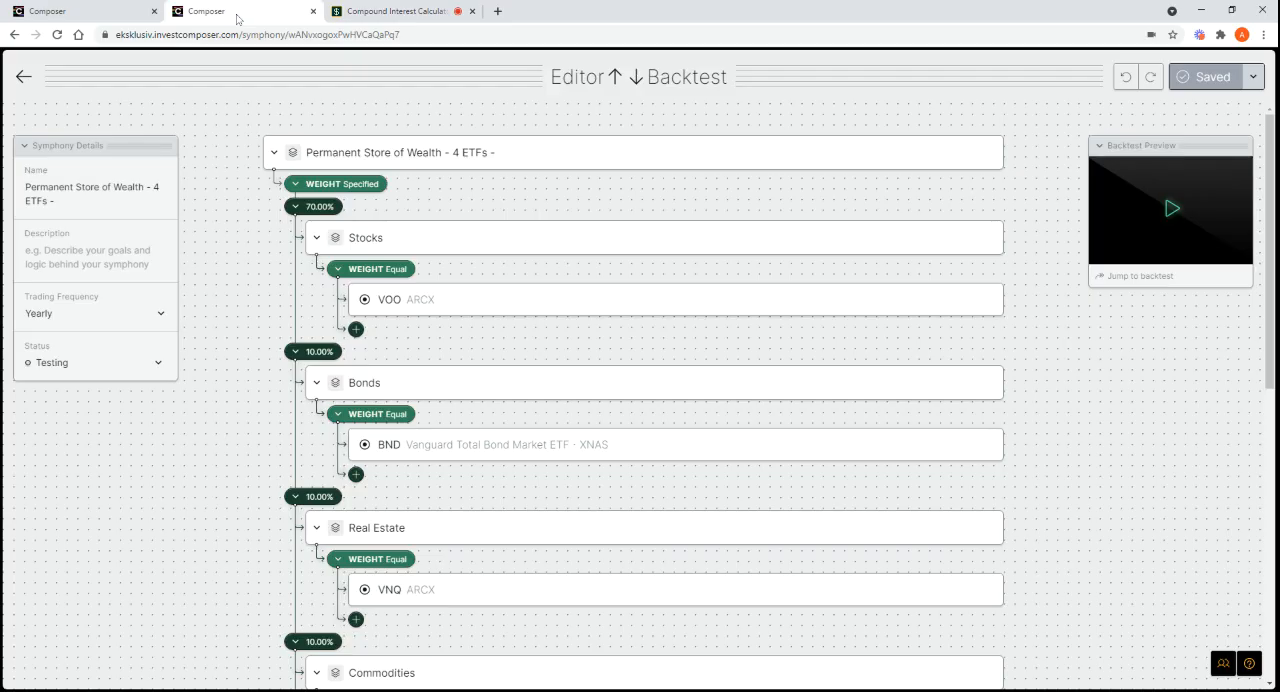
left_click(95, 14)
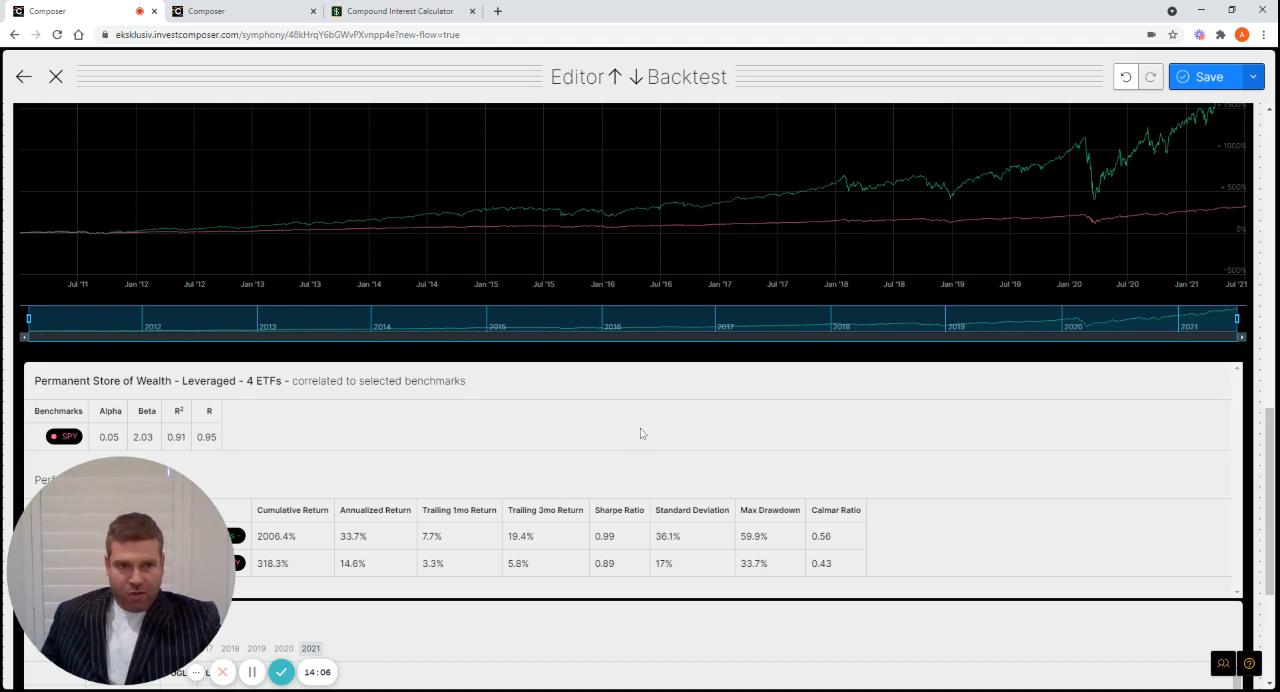
scroll(641, 432, "up", 2)
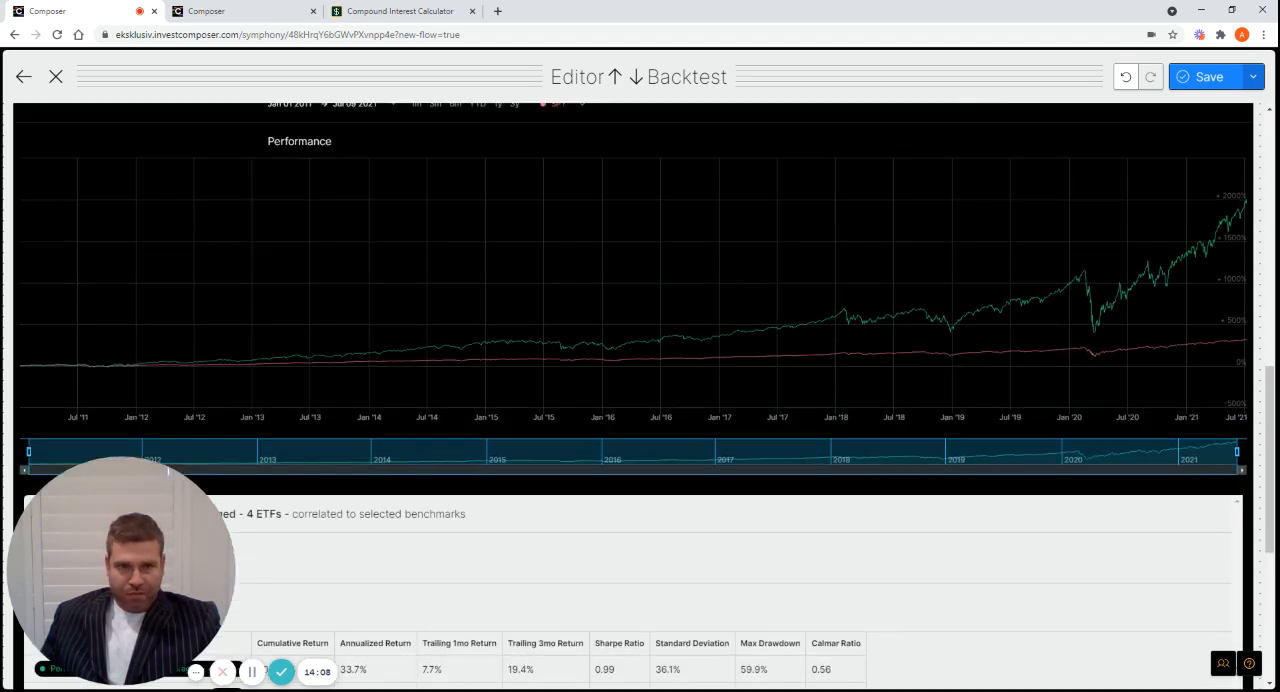
scroll(641, 432, "up", 3)
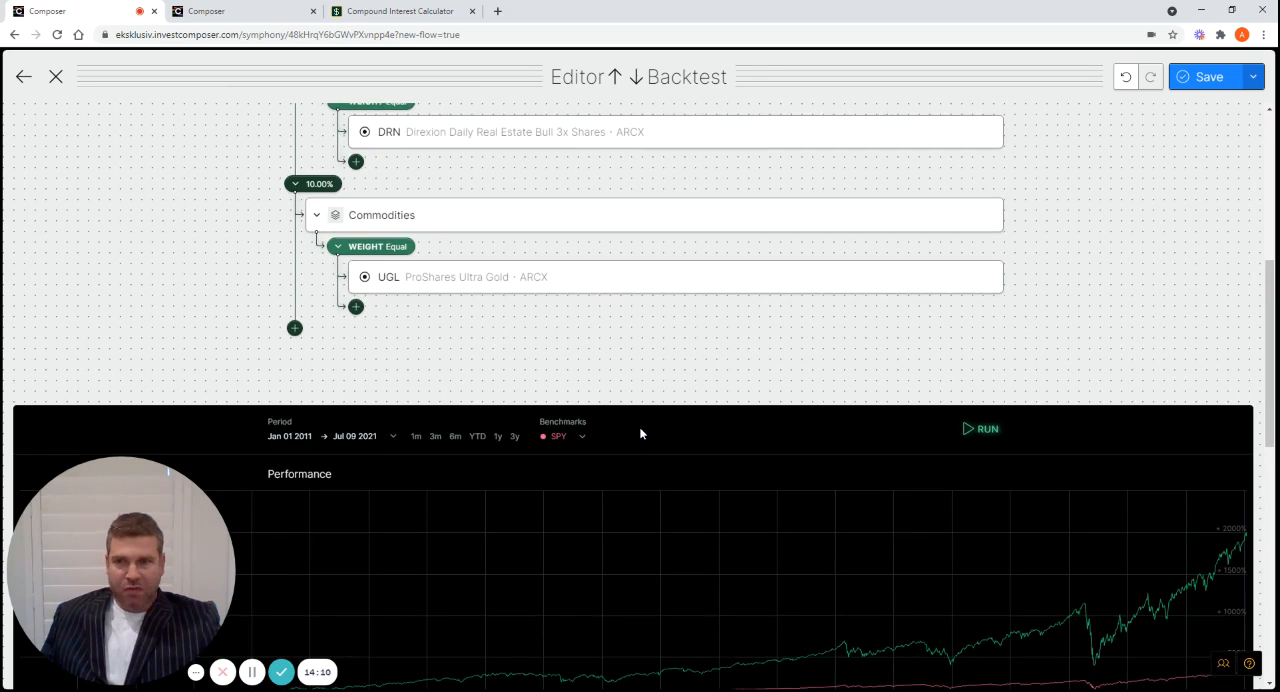
scroll(641, 432, "up", 3)
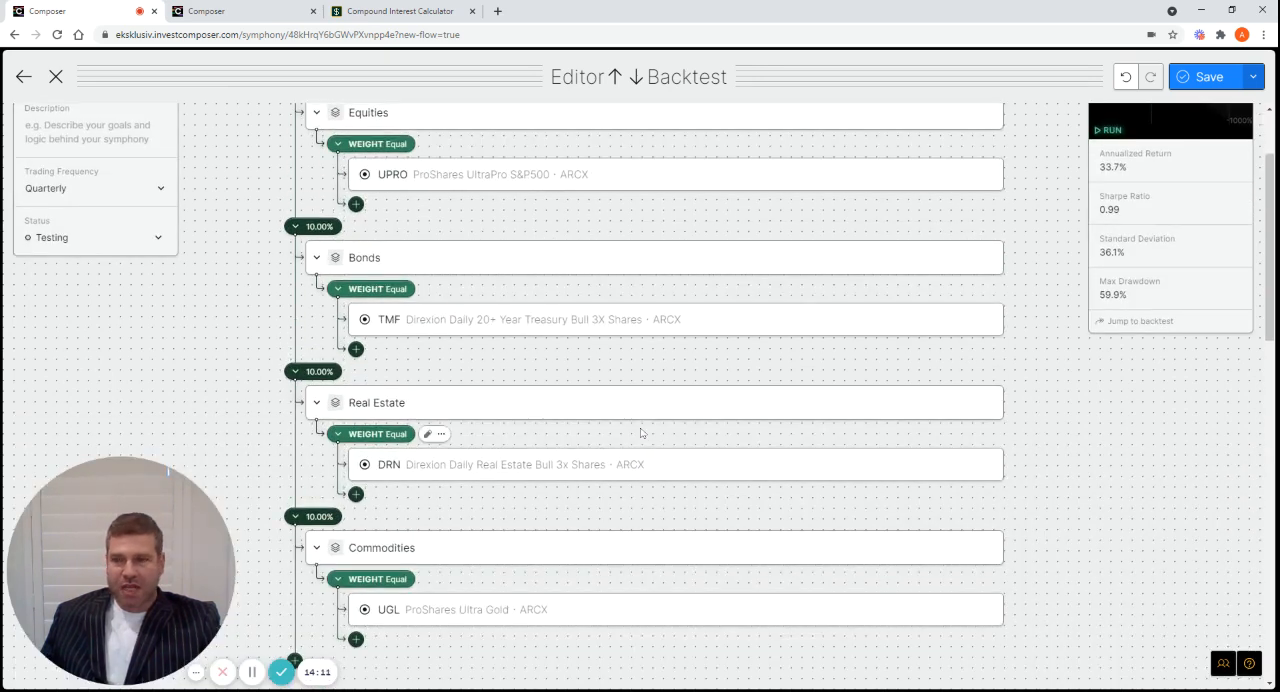
scroll(641, 432, "up", 1)
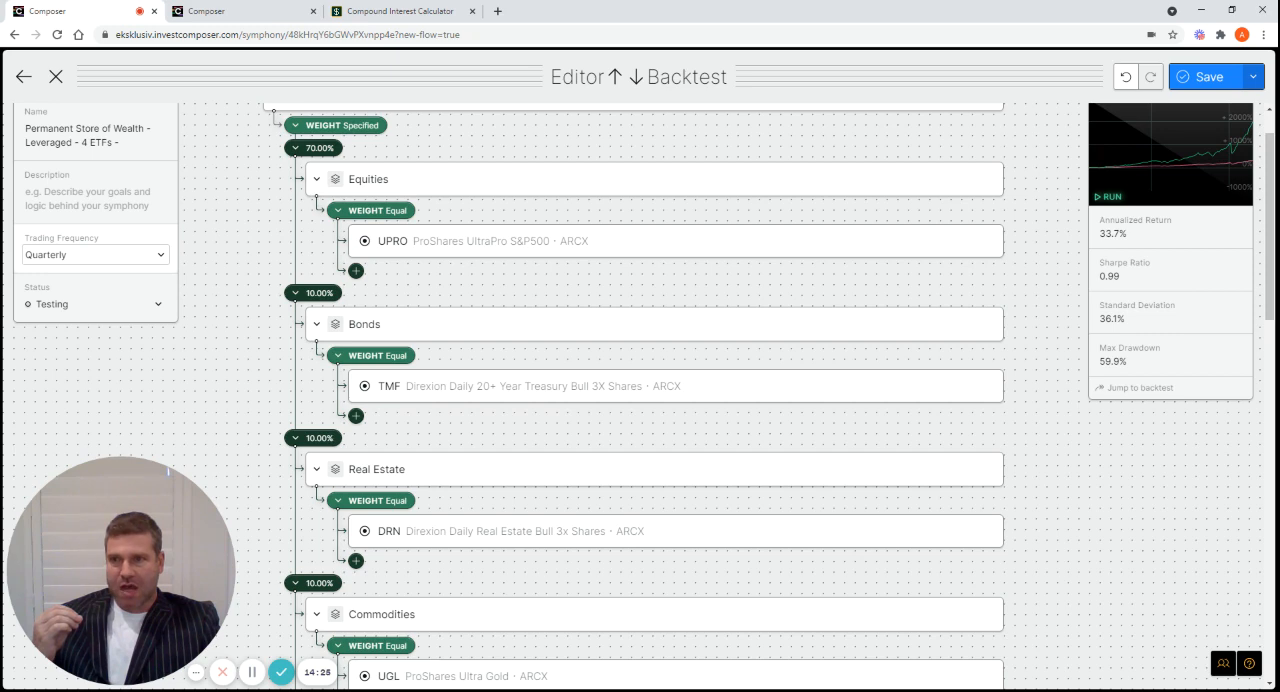
Try a Yearly trading frequency for the leveraged symphony and set it back to Quarterly
left_click(162, 262)
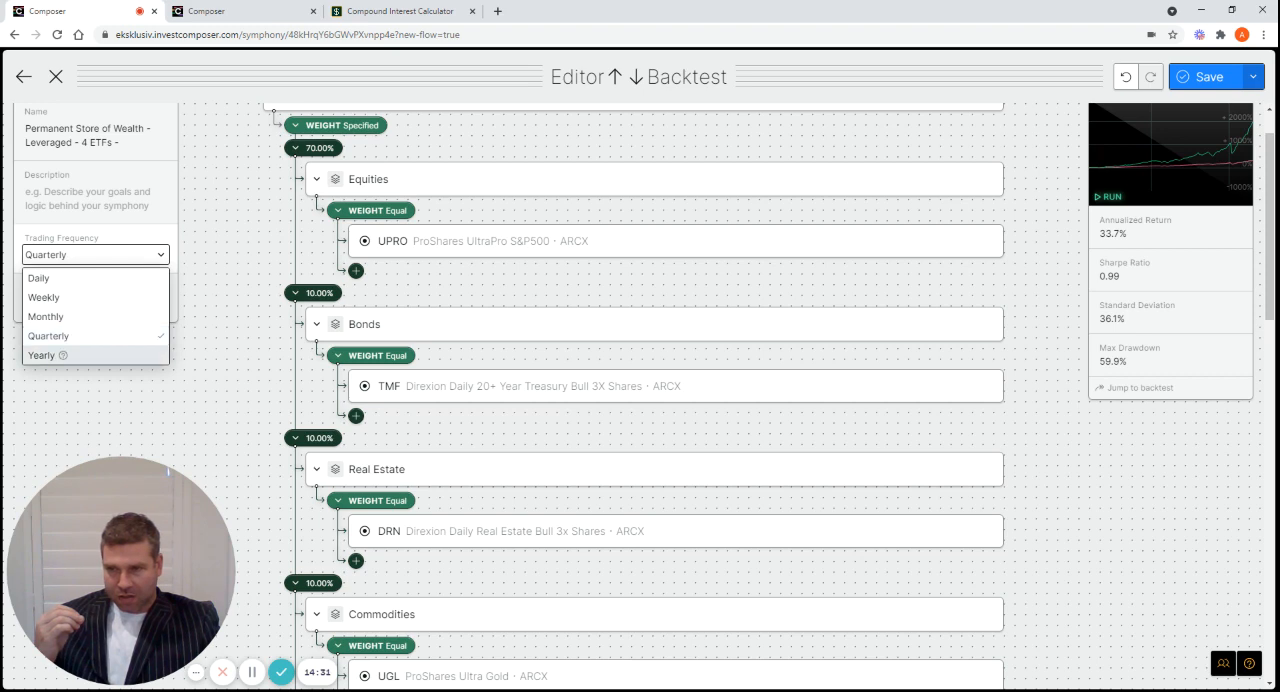
left_click(53, 355)
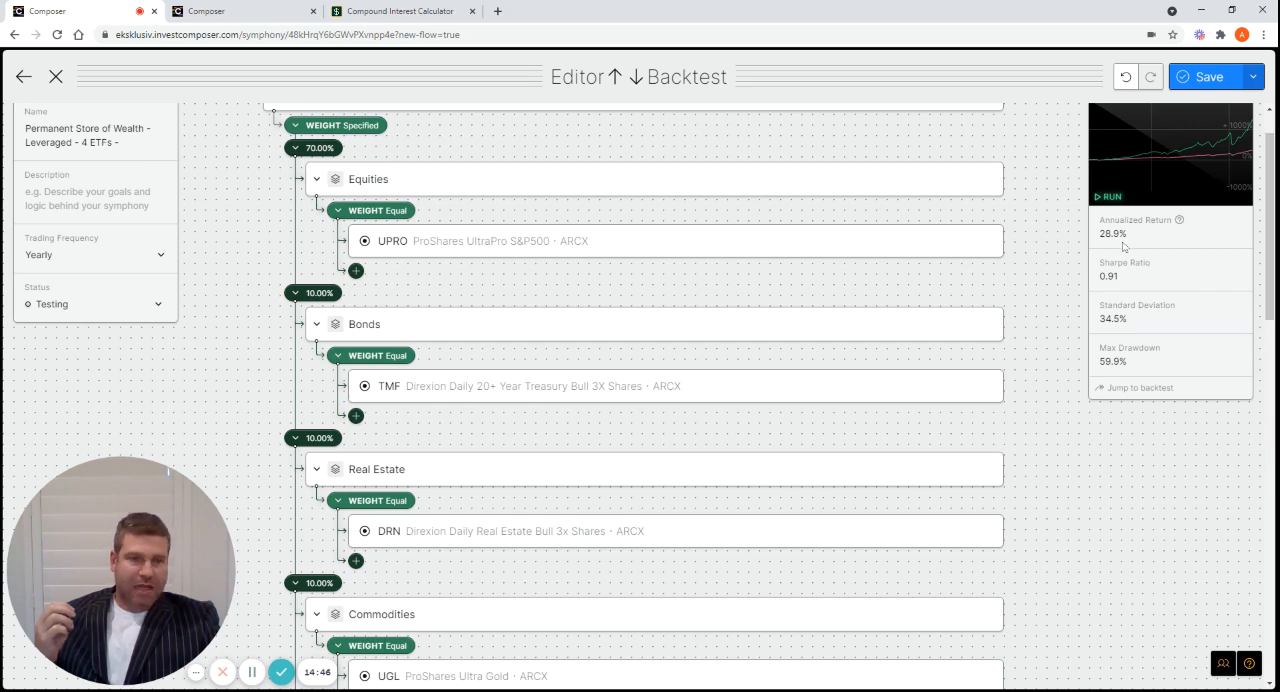
left_click(155, 259)
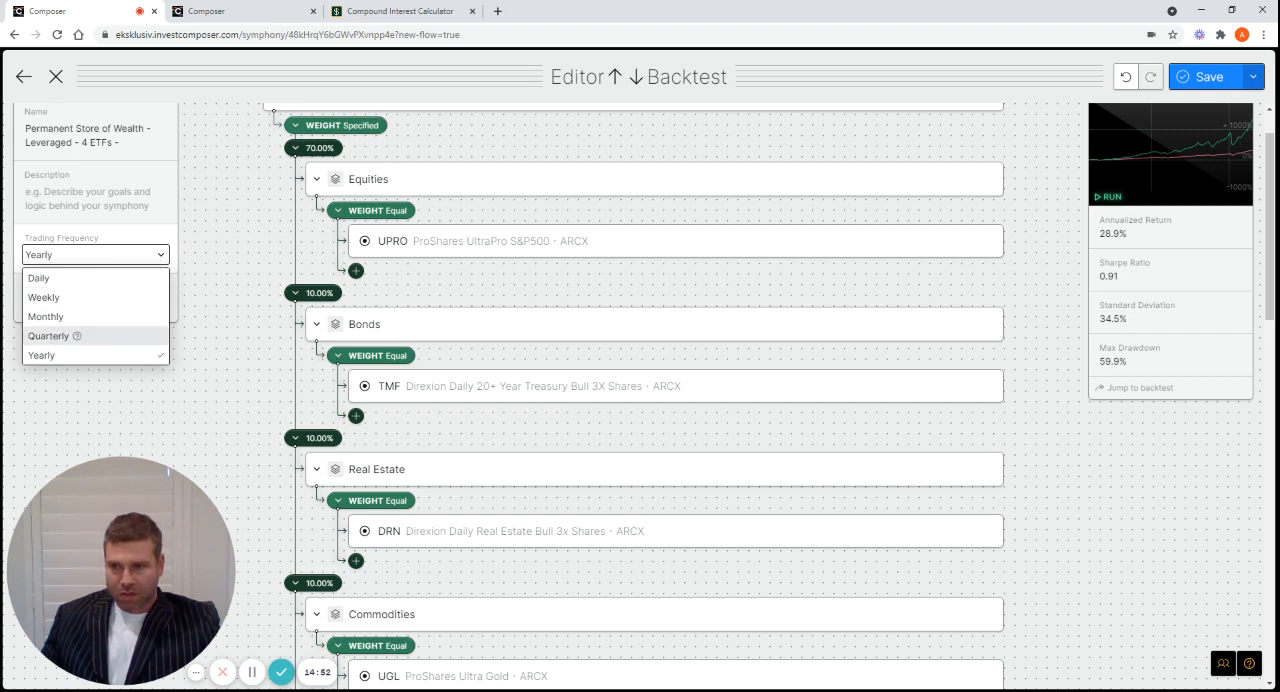
left_click(51, 345)
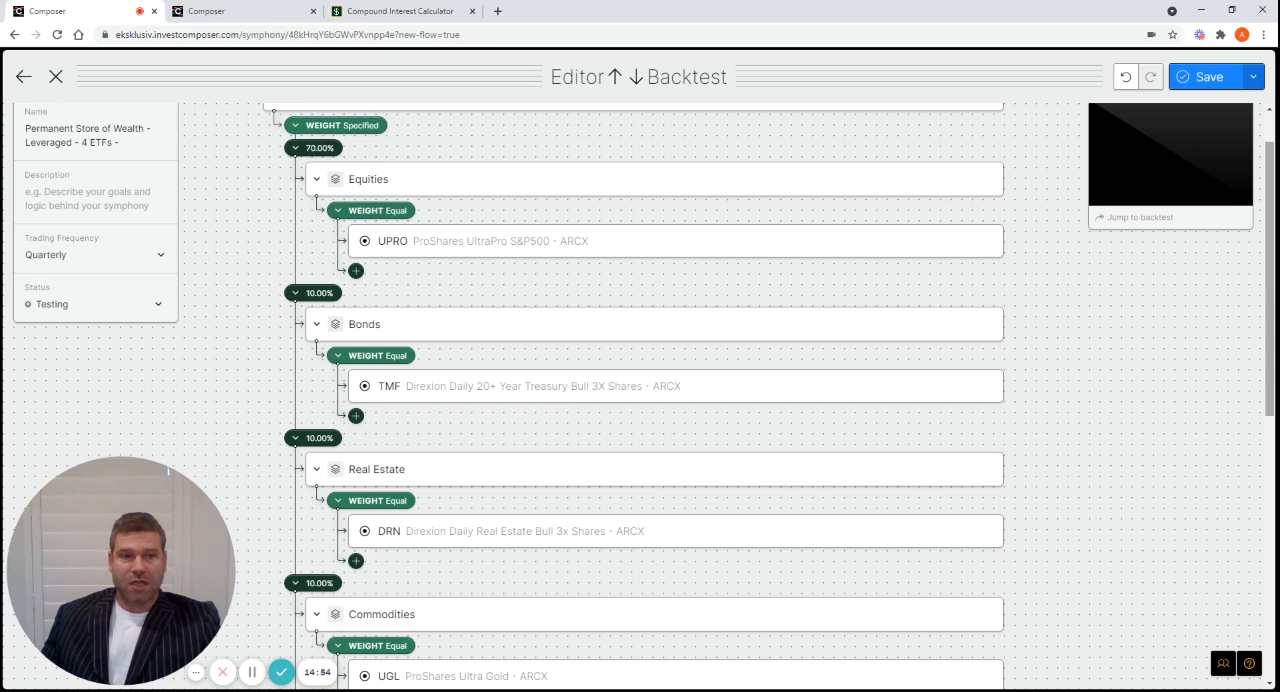
Set the leveraged symphony's backtest period to 3 years and view its performance chart against SPY
scroll(640, 400, "down", 2)
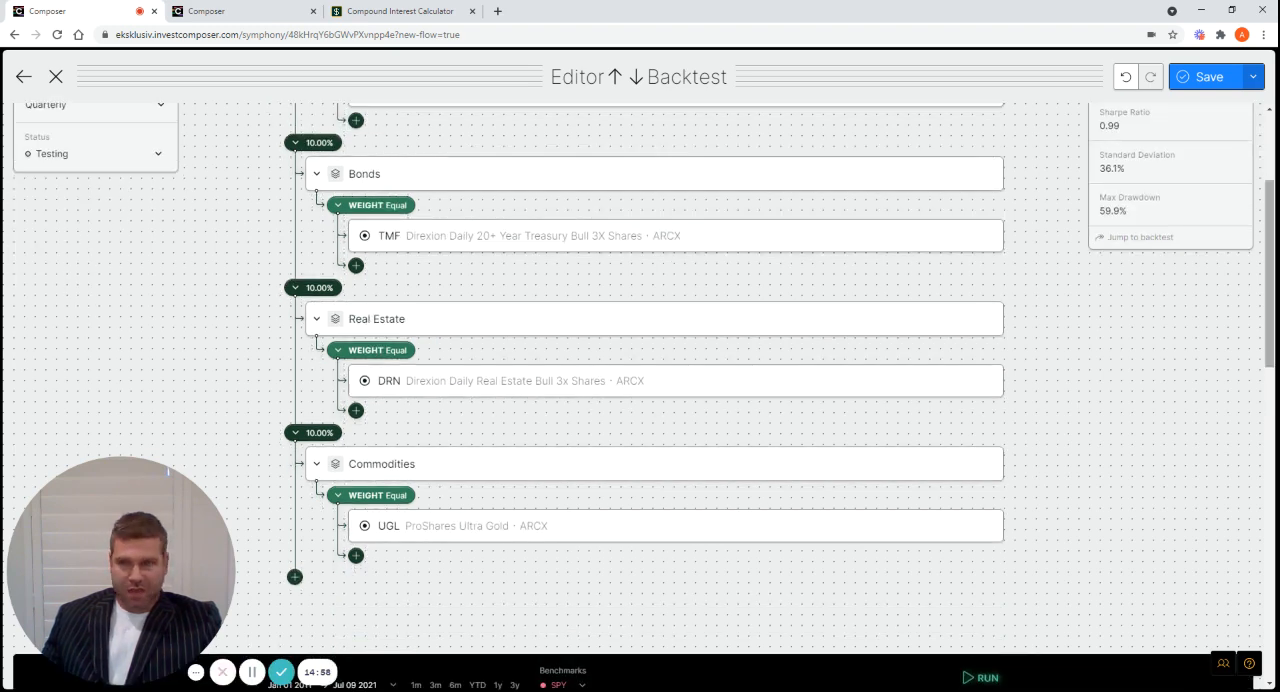
left_click_drag(1274, 275, 1265, 391)
left_click(513, 323)
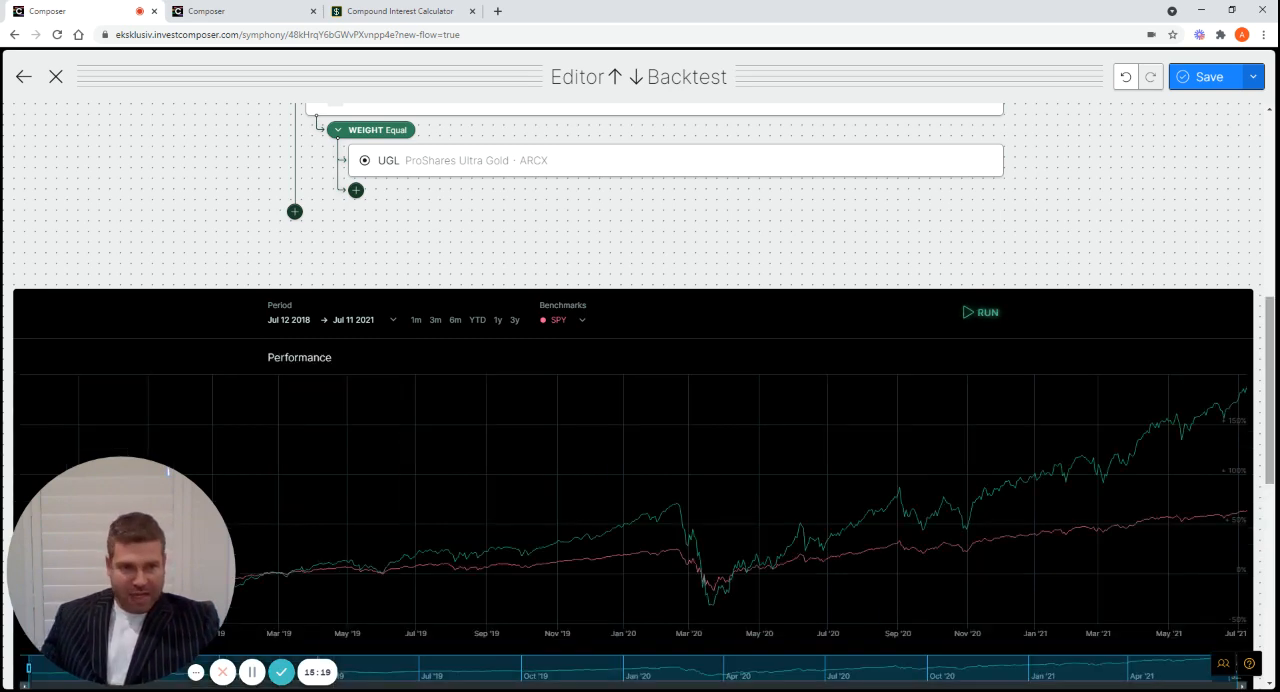
left_click(1274, 287)
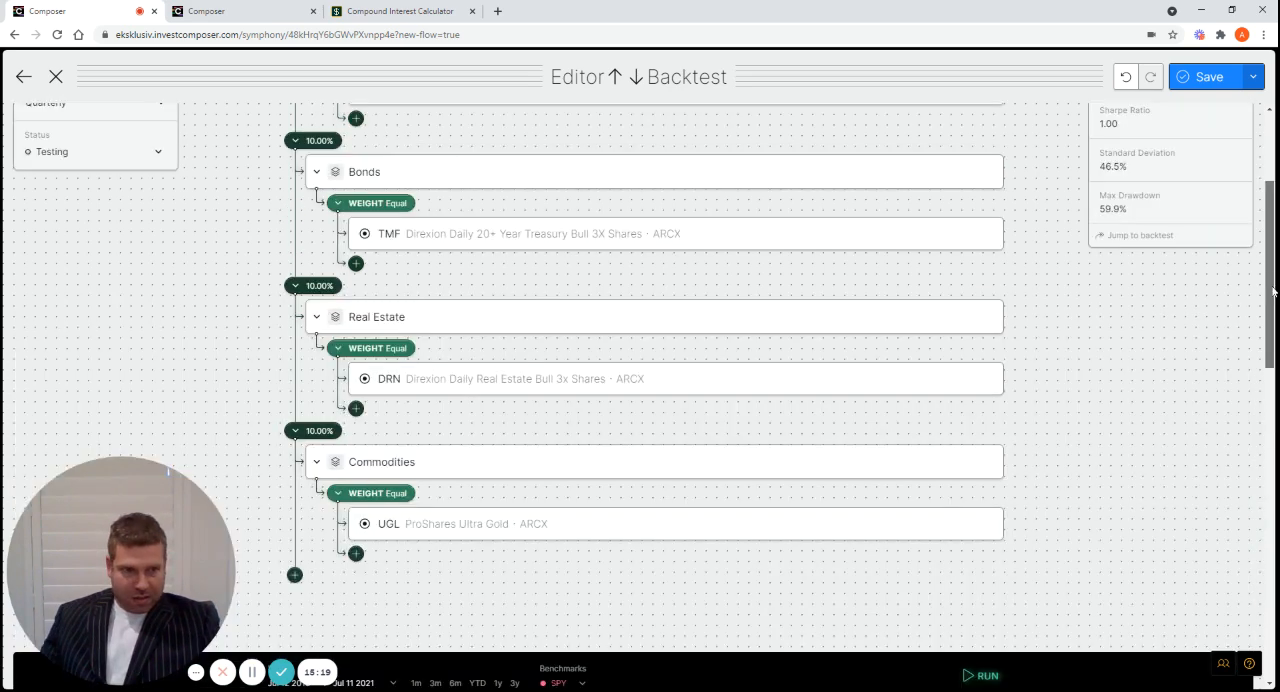
left_click_drag(1274, 298, 1273, 481)
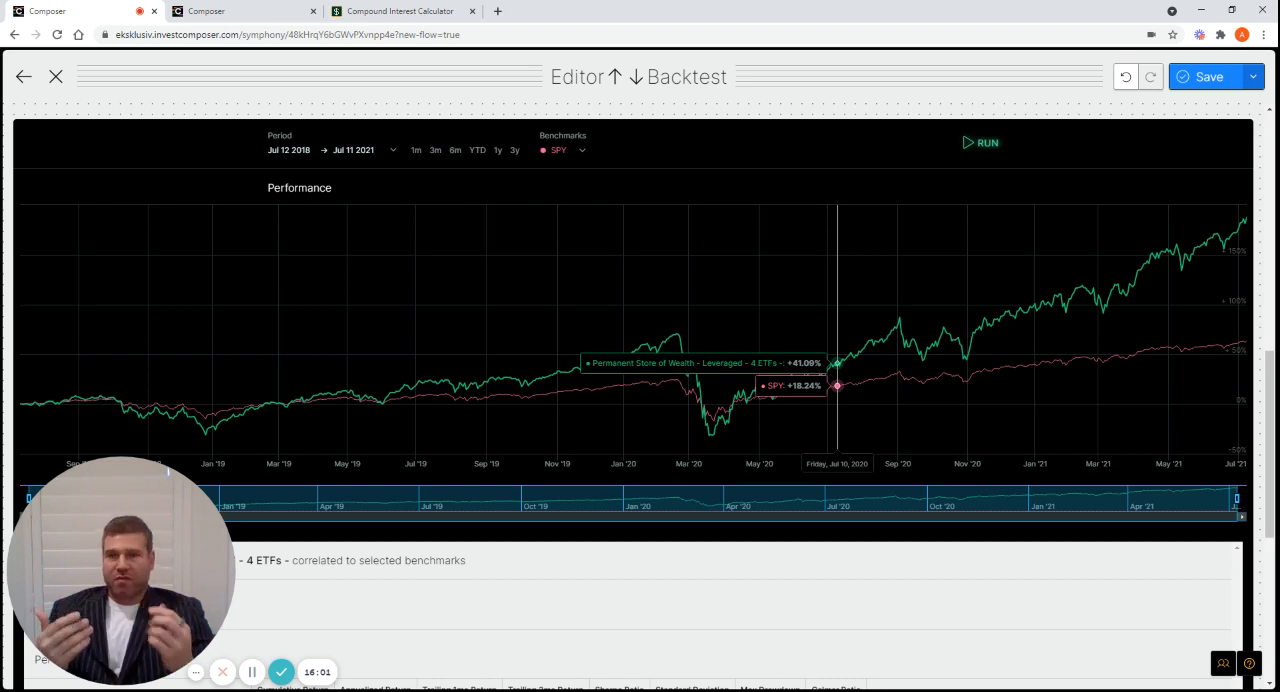
Add the Permanent Store of Wealth - Leveraged - symphony as a benchmark and compare its performance metrics with the 4 ETFs version
left_click(583, 152)
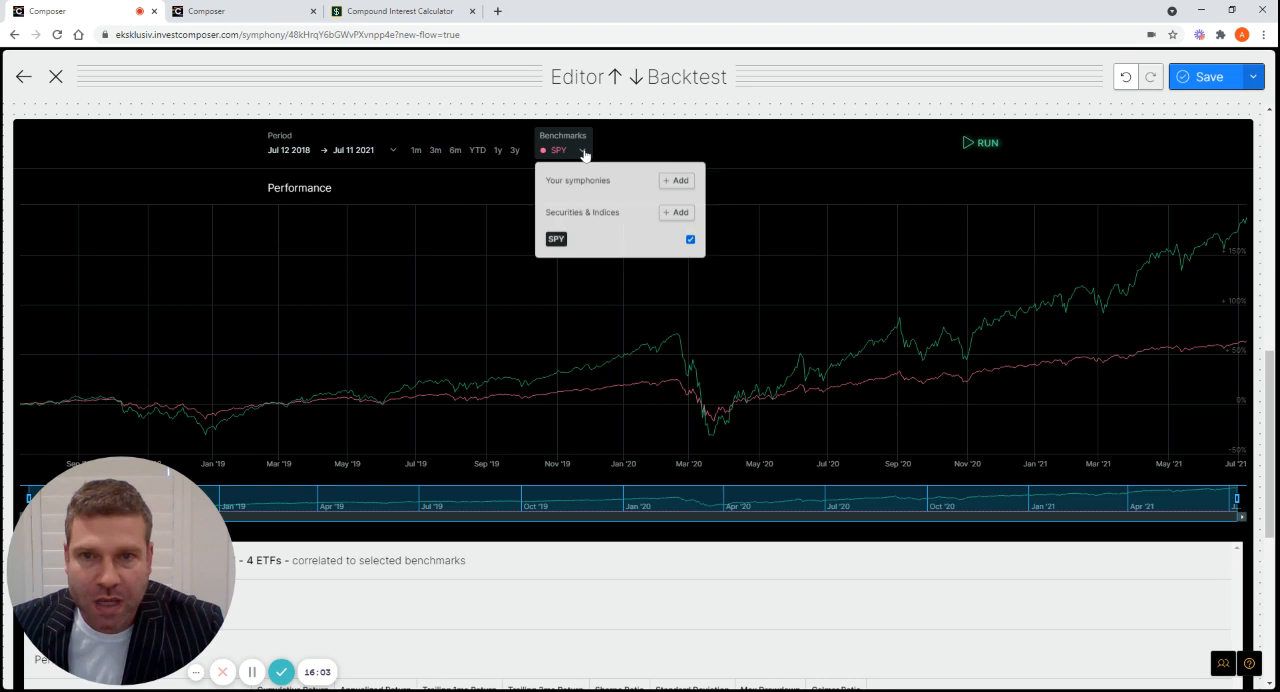
left_click(677, 186)
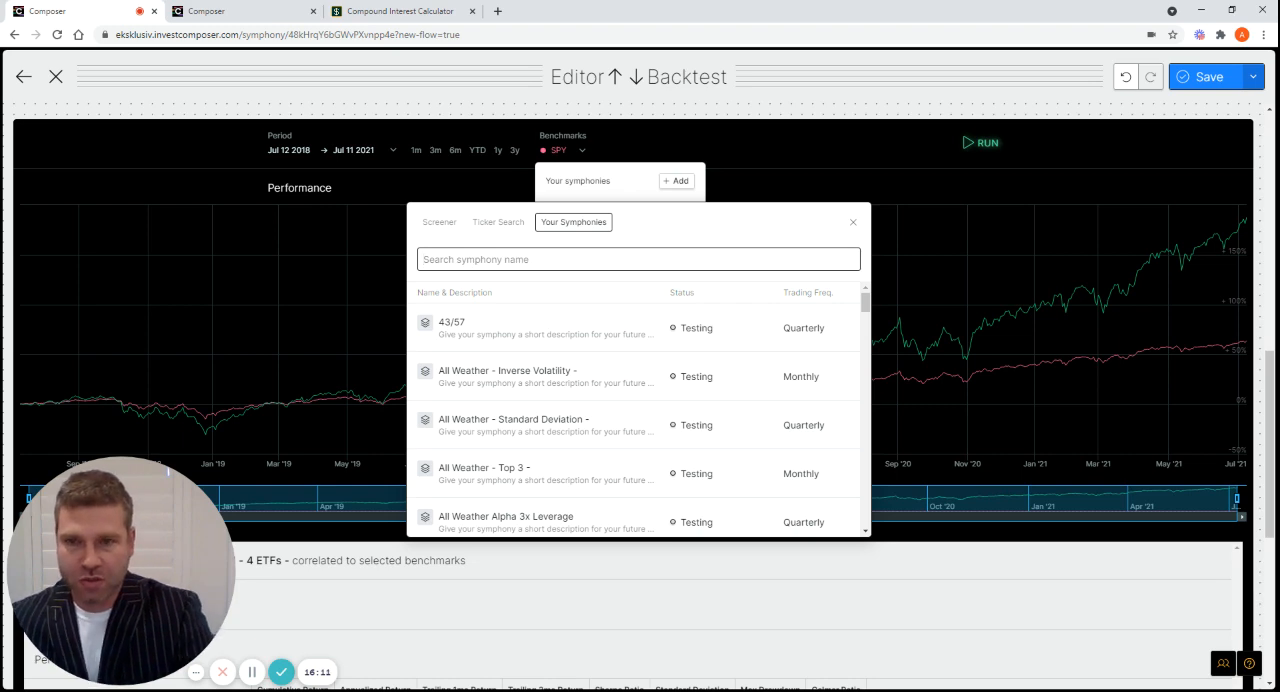
type("per")
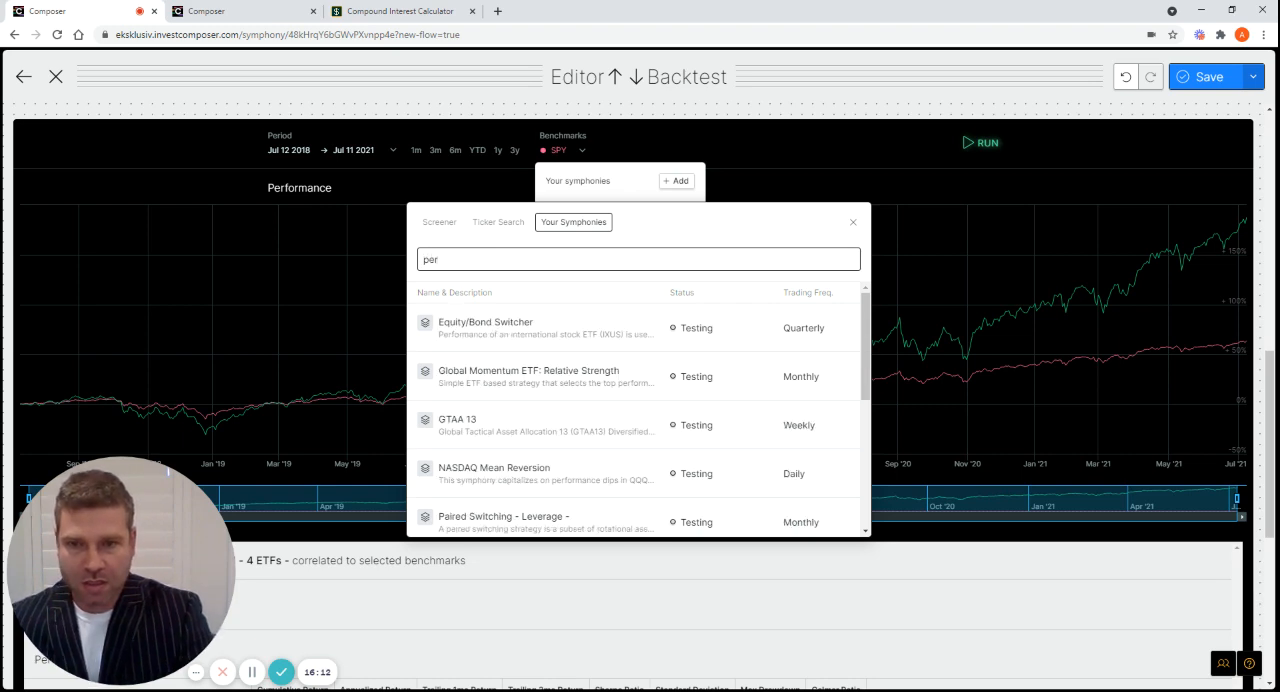
type("manent")
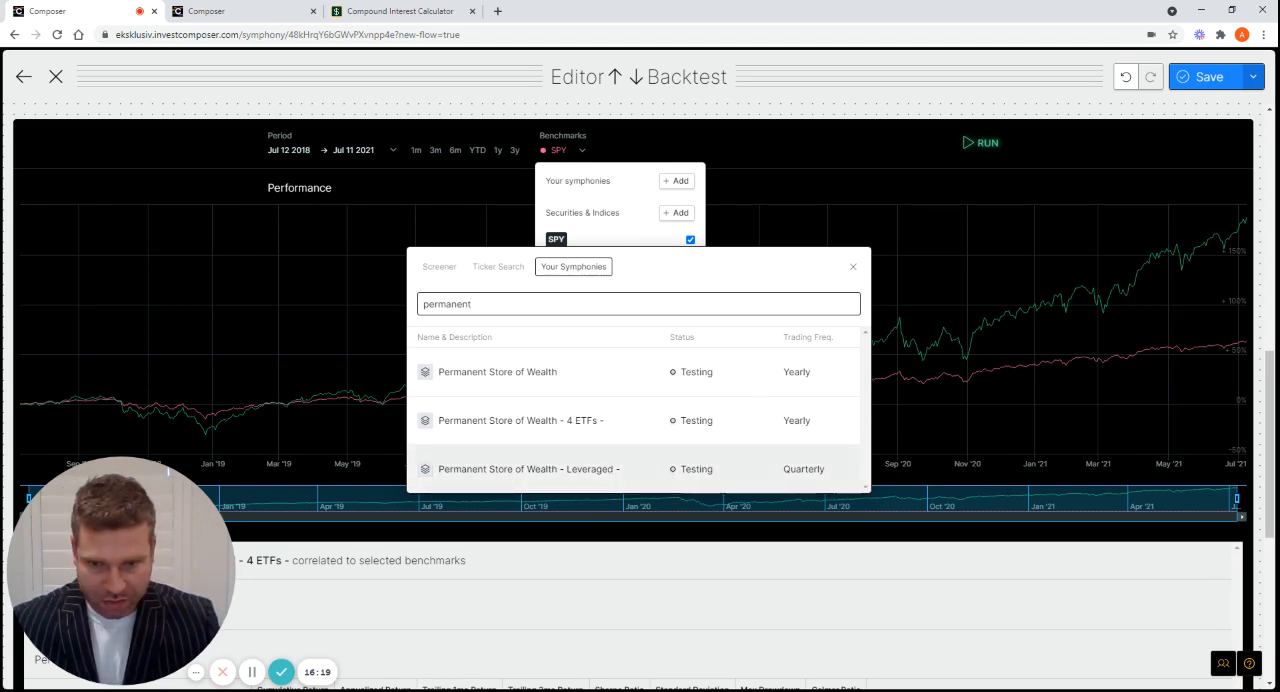
left_click(528, 469)
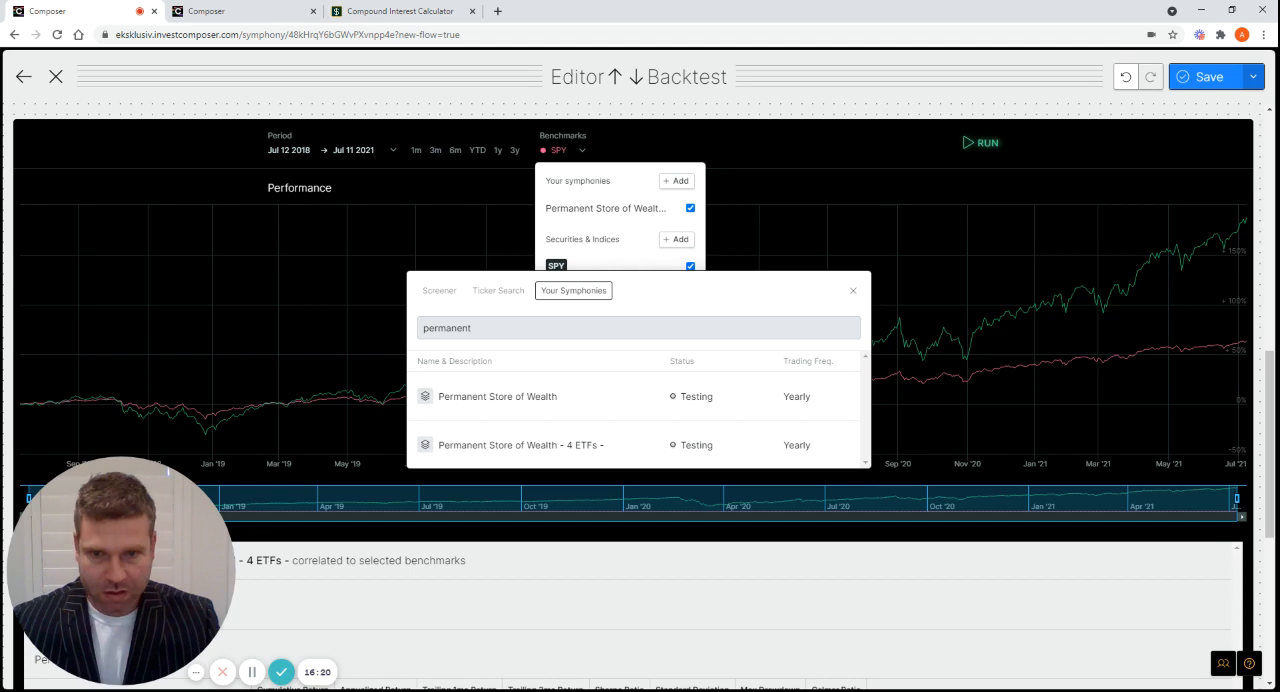
left_click(853, 292)
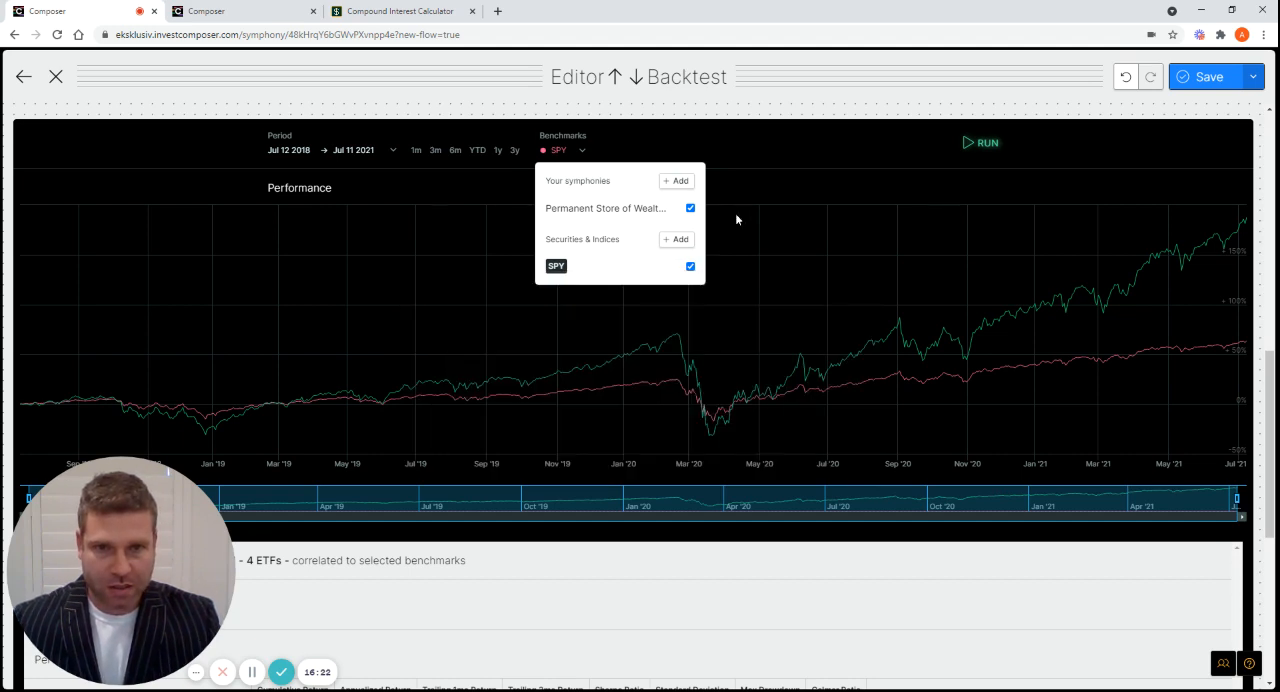
left_click(778, 157)
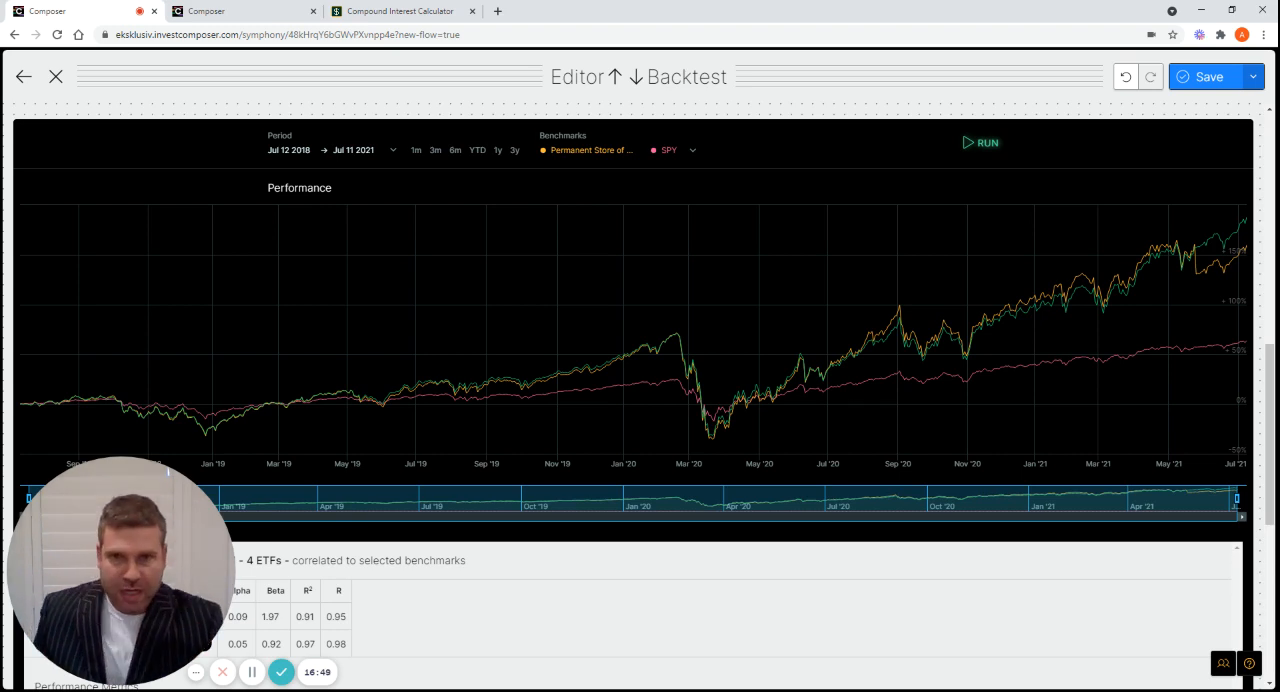
scroll(595, 315, "down", 2)
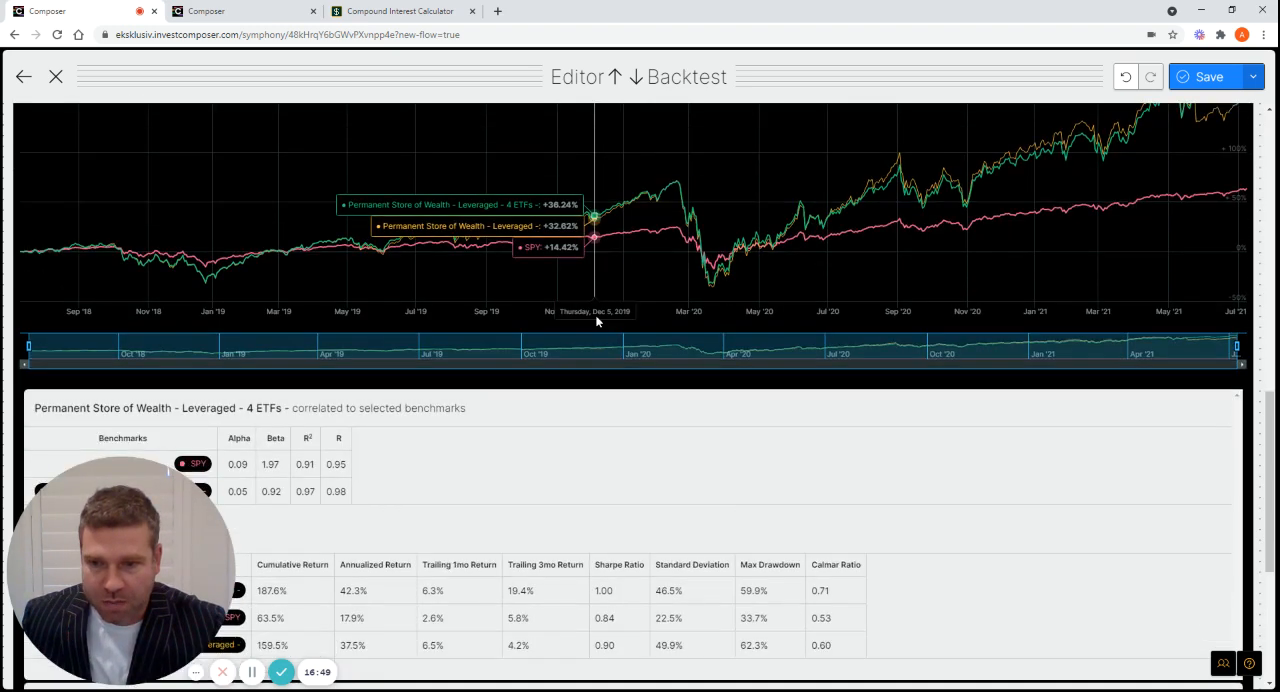
scroll(597, 321, "down", 1)
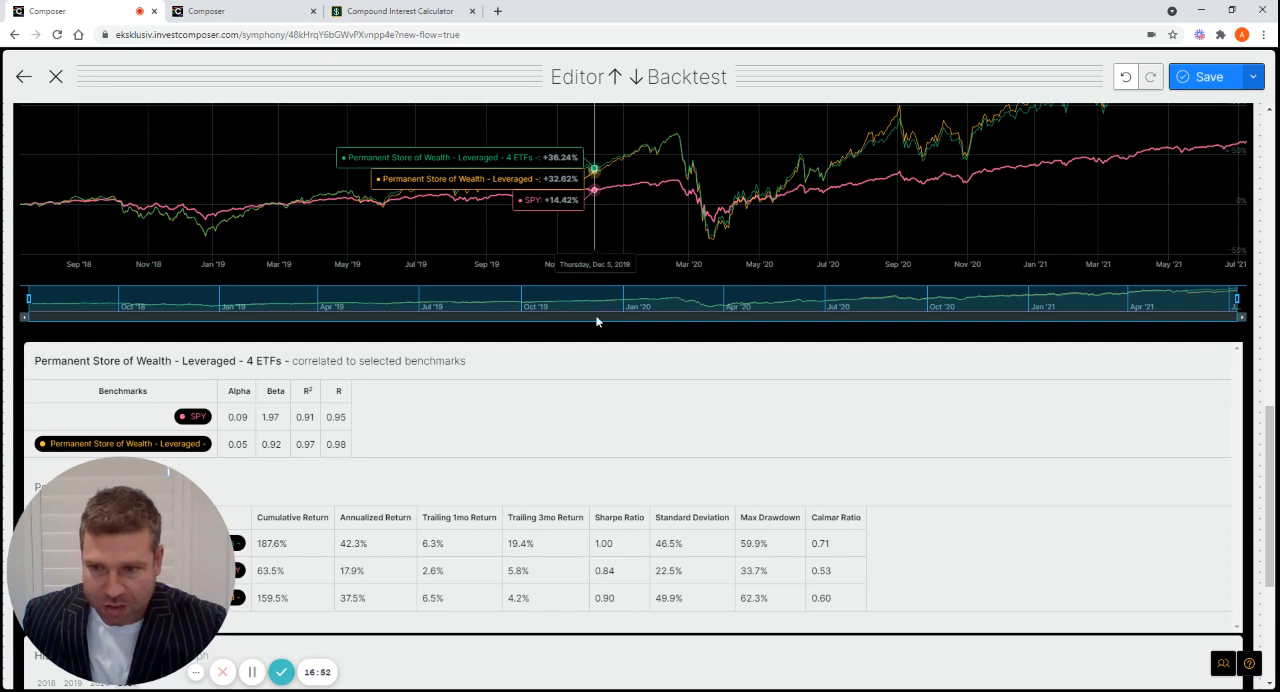
scroll(597, 321, "down", 3)
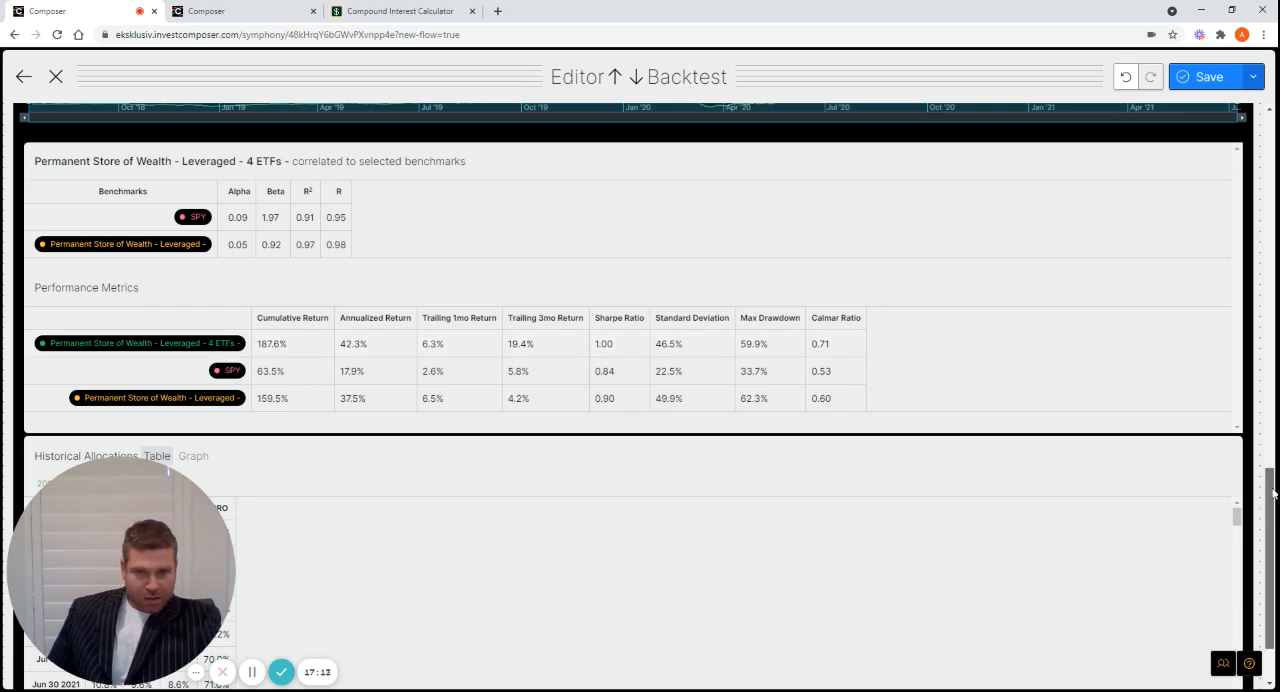
Run the backtest with a start date of January 1, 2016 and review the performance metrics against both benchmarks
scroll(1272, 395, "up", 8)
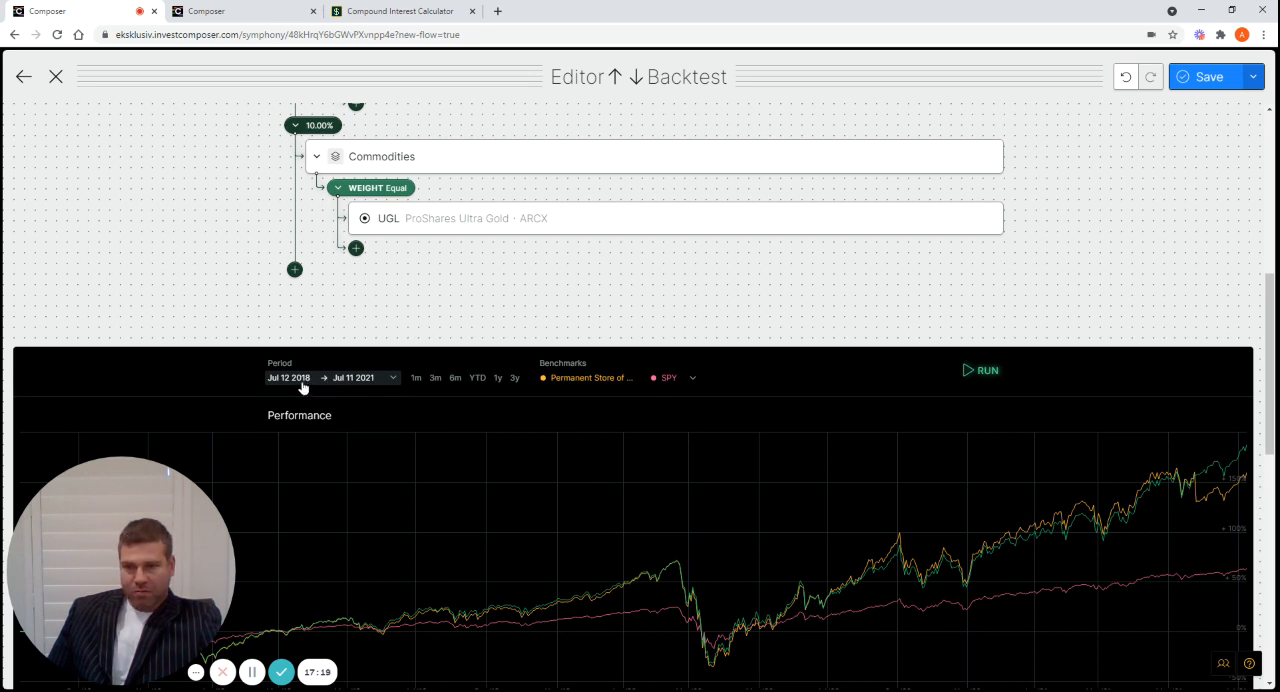
left_click(303, 387)
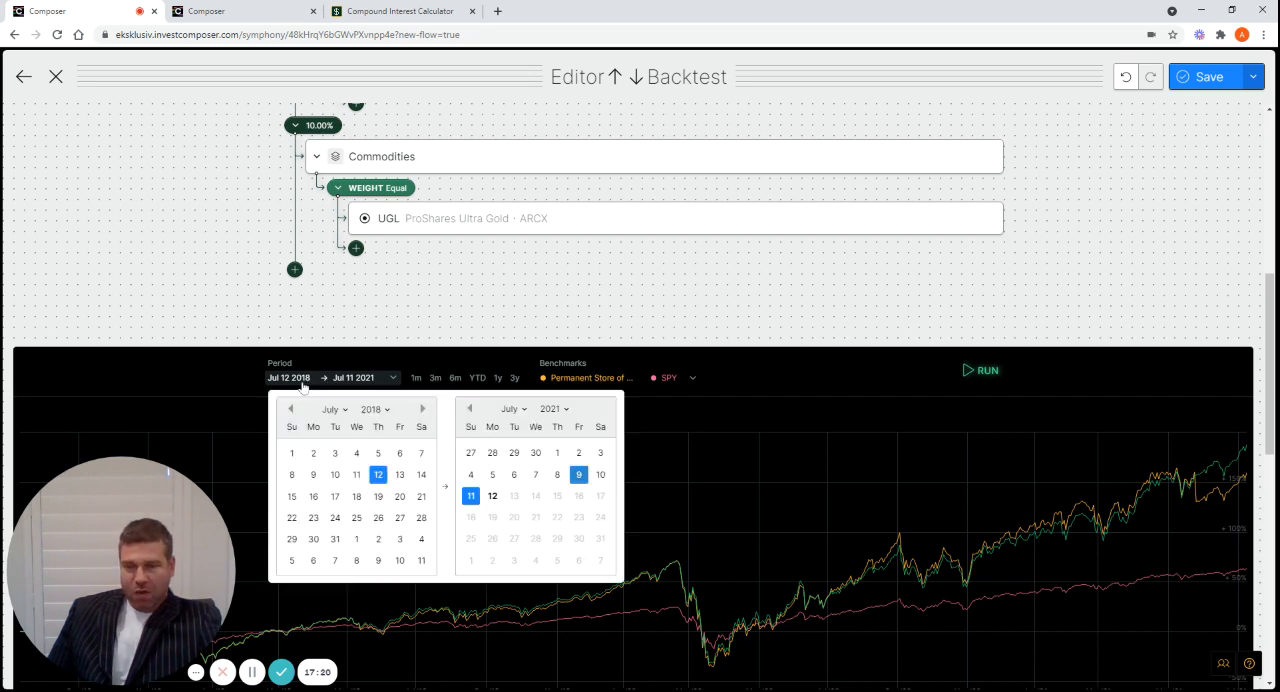
left_click(388, 411)
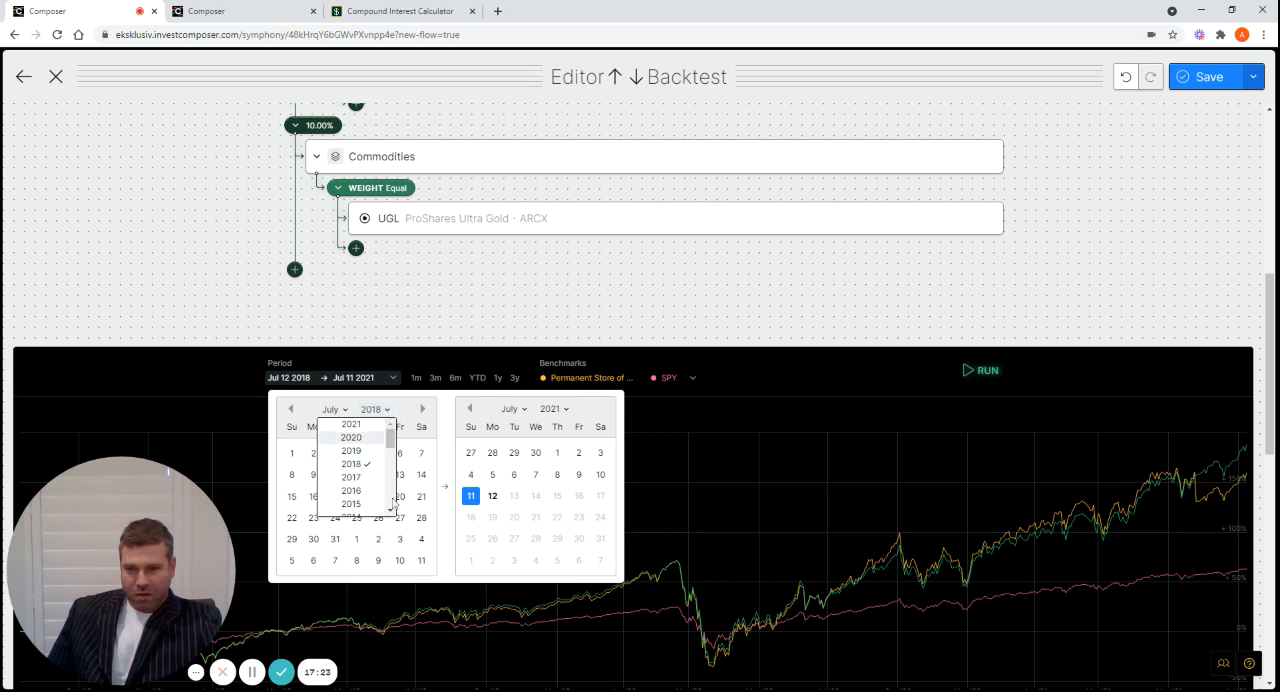
left_click(350, 491)
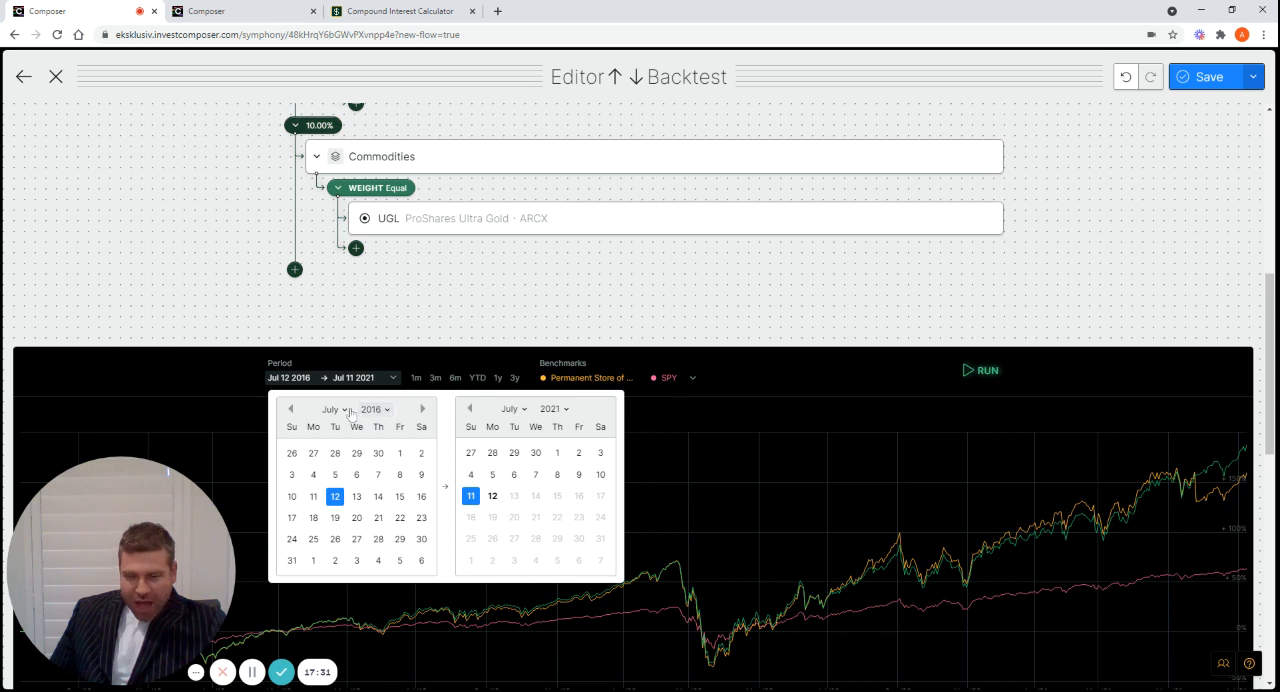
left_click(347, 411)
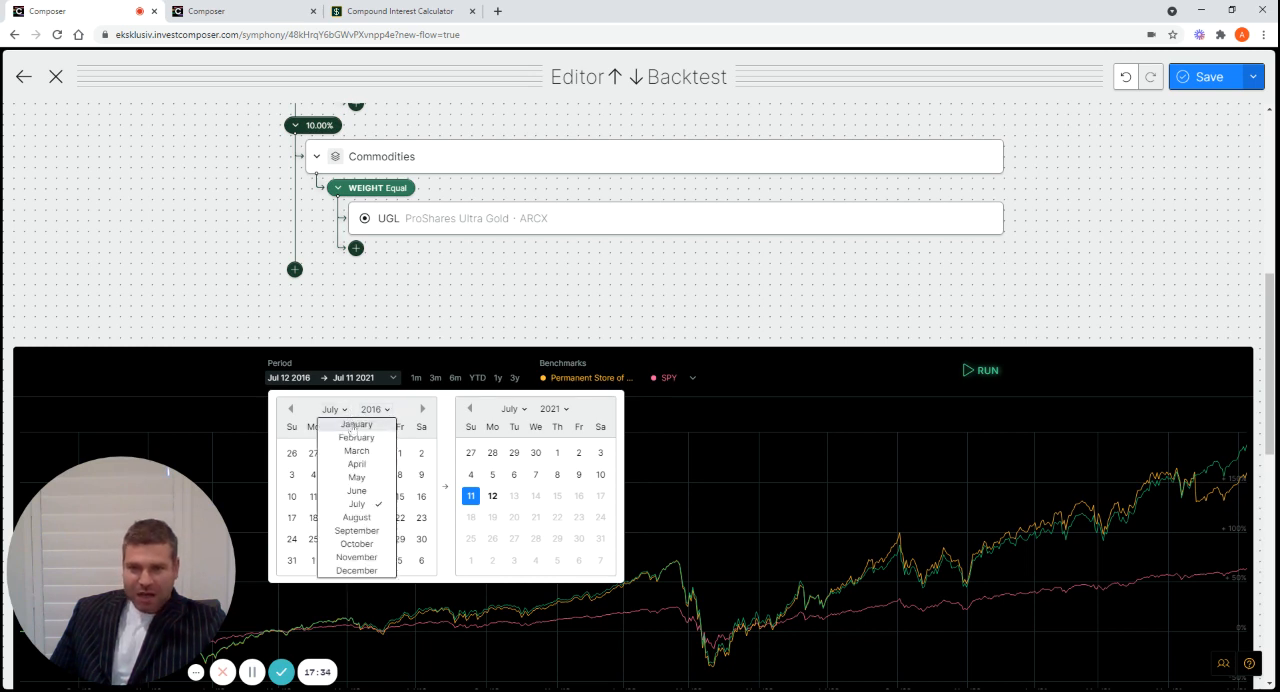
left_click(355, 426)
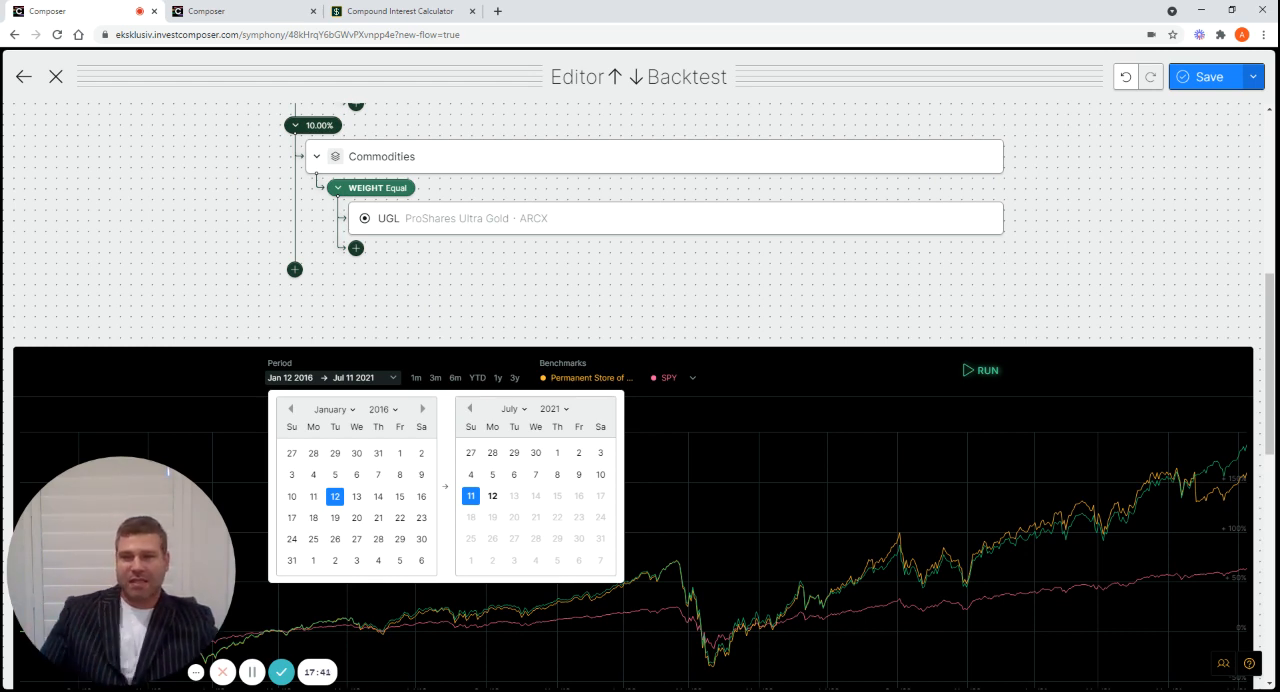
left_click(399, 455)
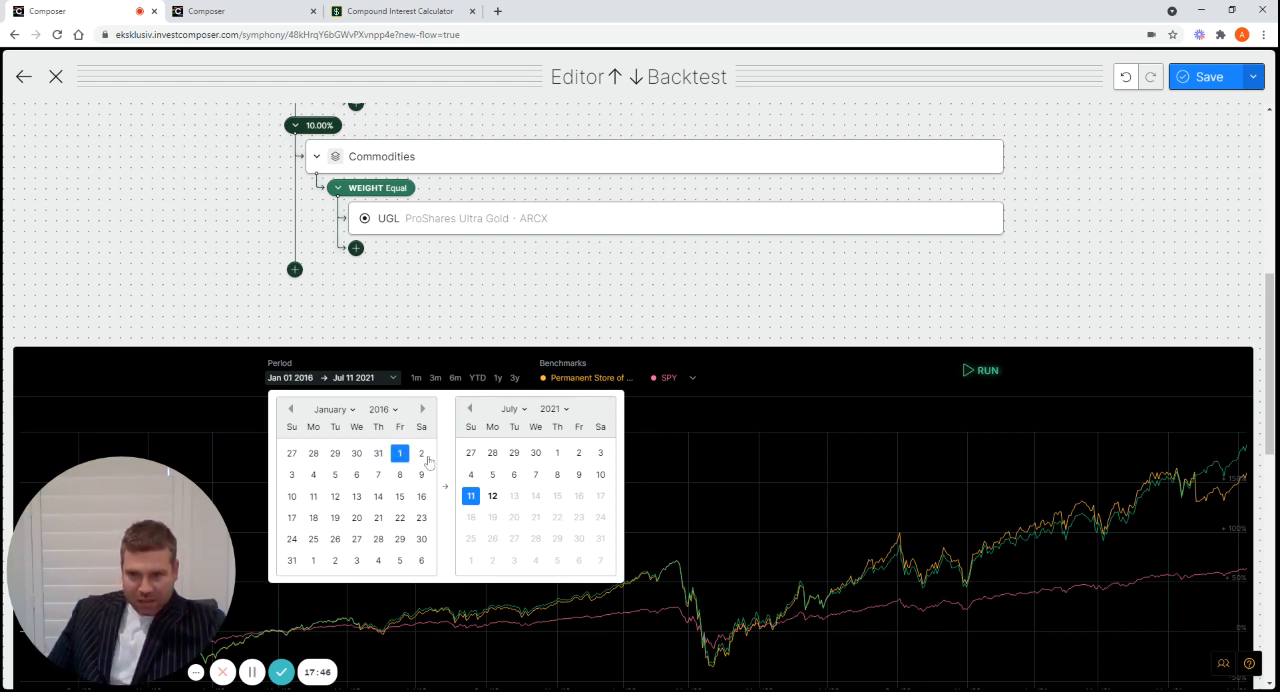
left_click(988, 371)
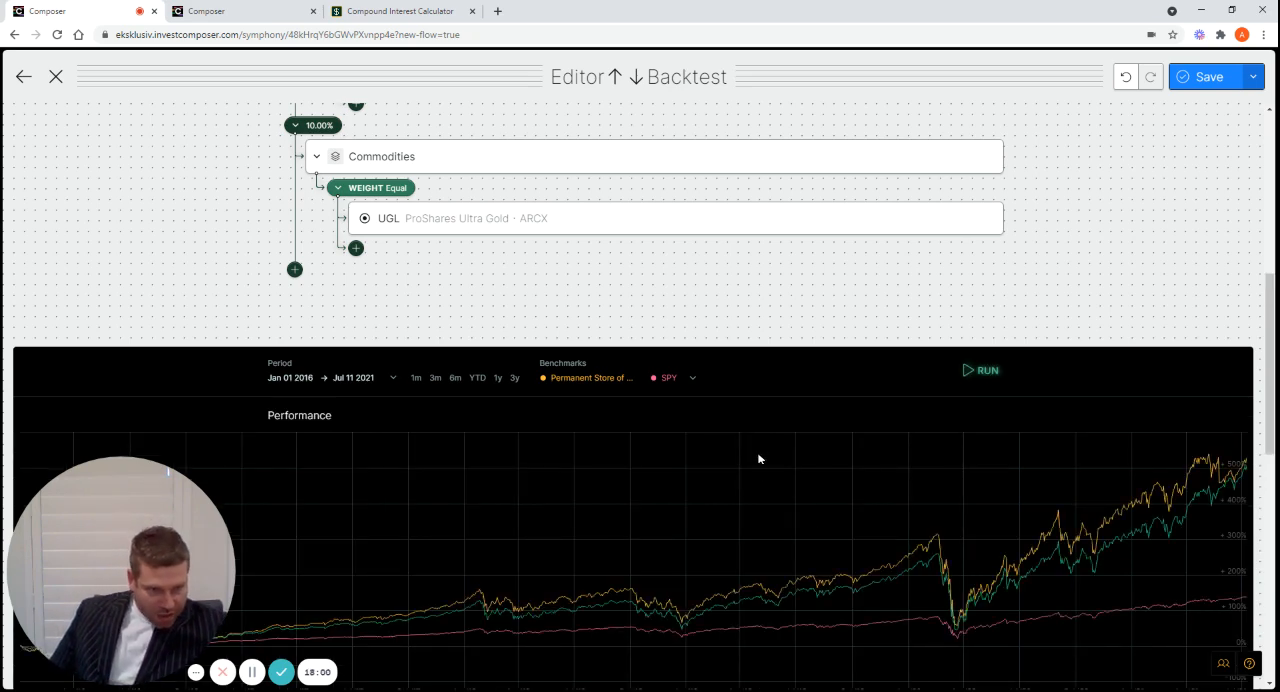
scroll(758, 491, "down", 2)
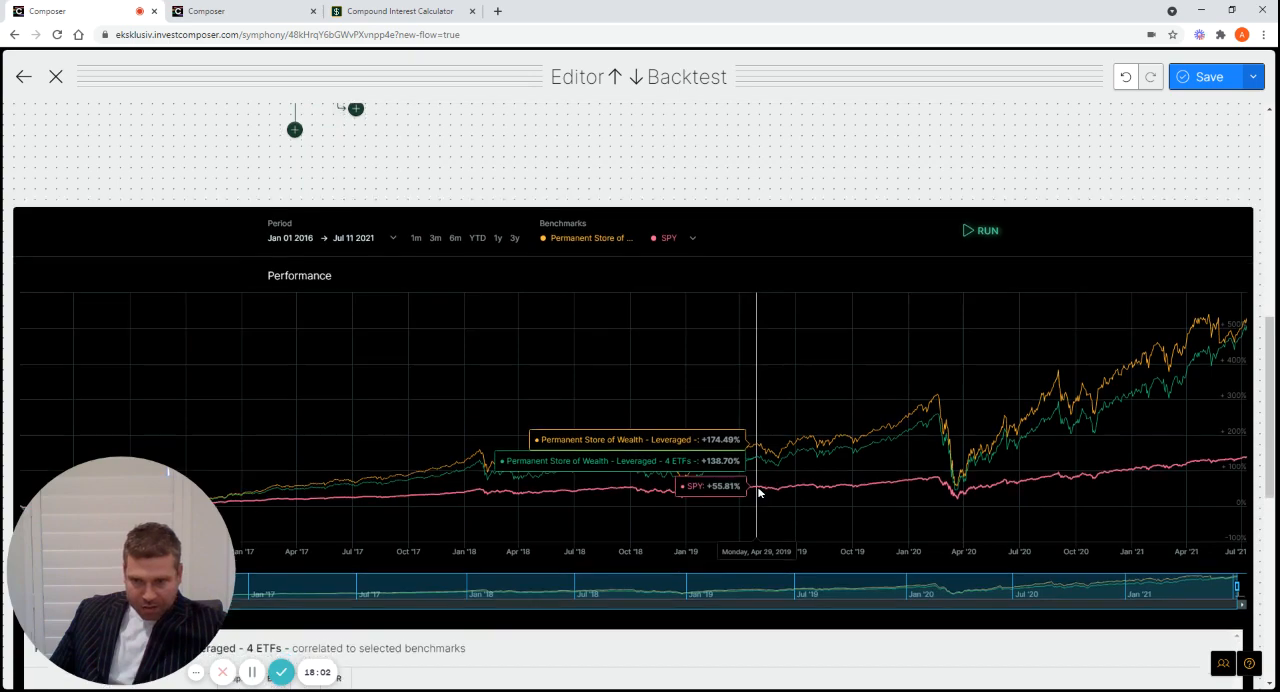
scroll(758, 491, "down", 3)
scroll(758, 493, "down", 1)
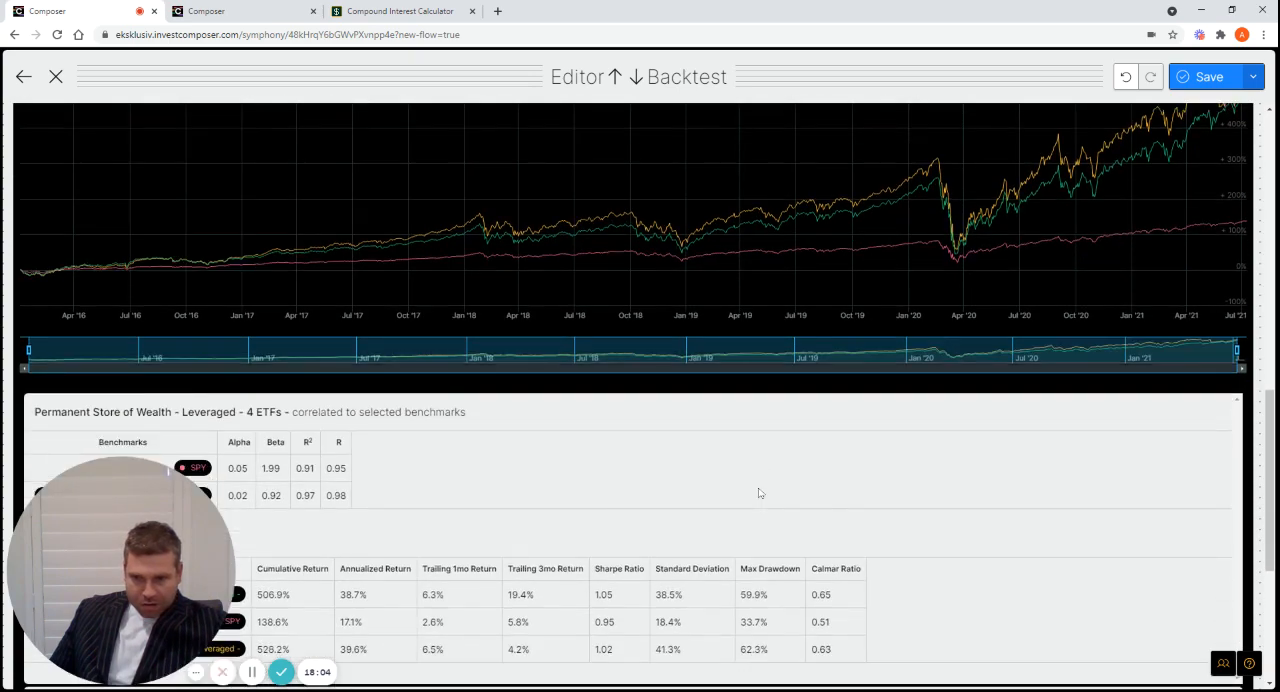
scroll(759, 492, "down", 1)
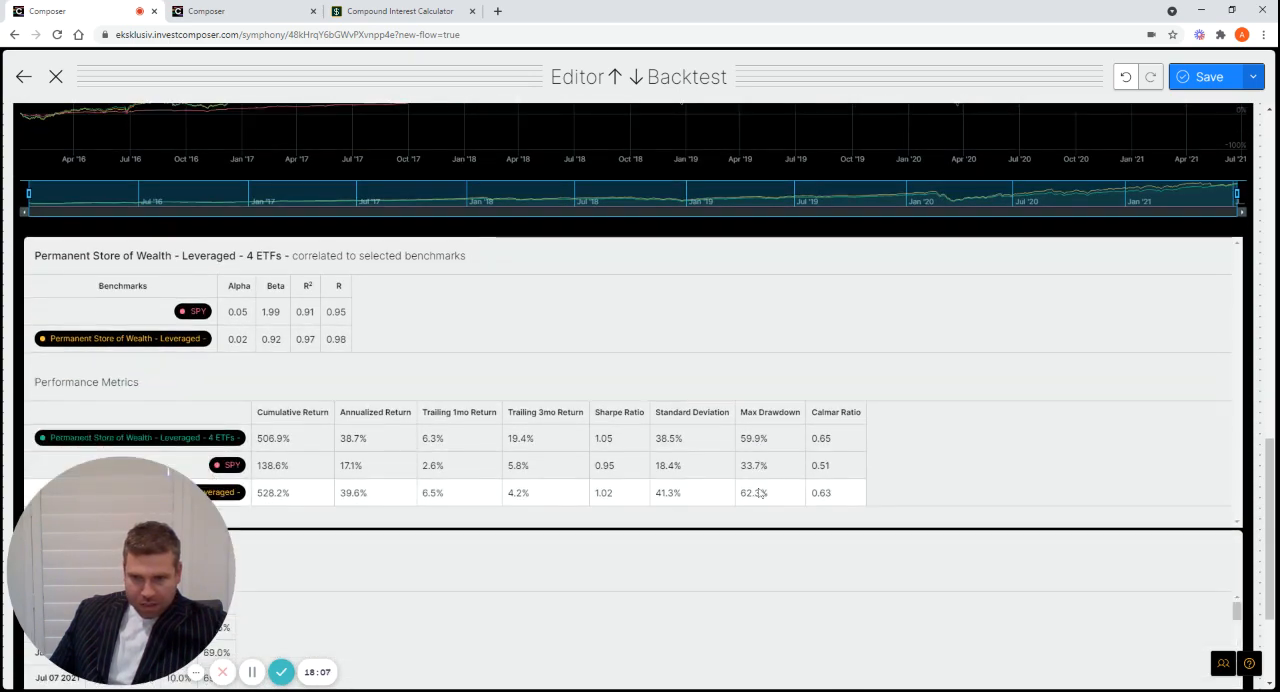
scroll(760, 493, "down", 1)
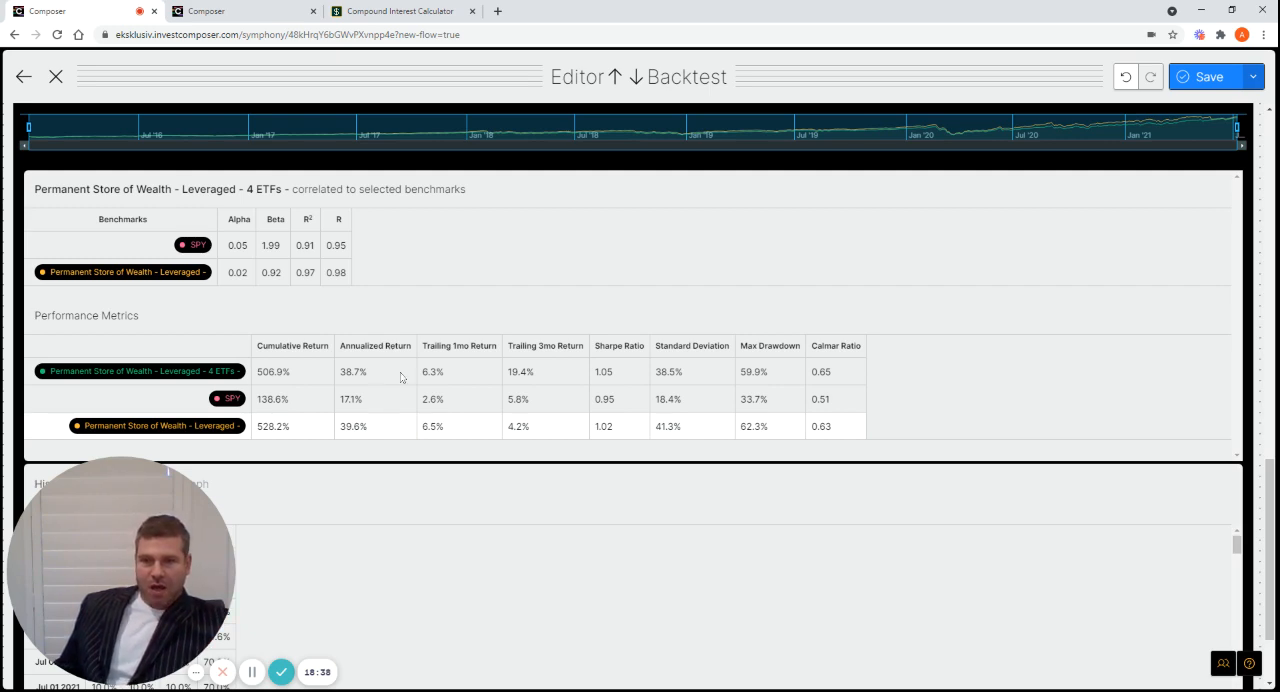
Set the backtest start date to January 1, 2011 and compare the performance metrics of both leveraged symphonies and SPY
left_click_drag(1272, 463, 1277, 382)
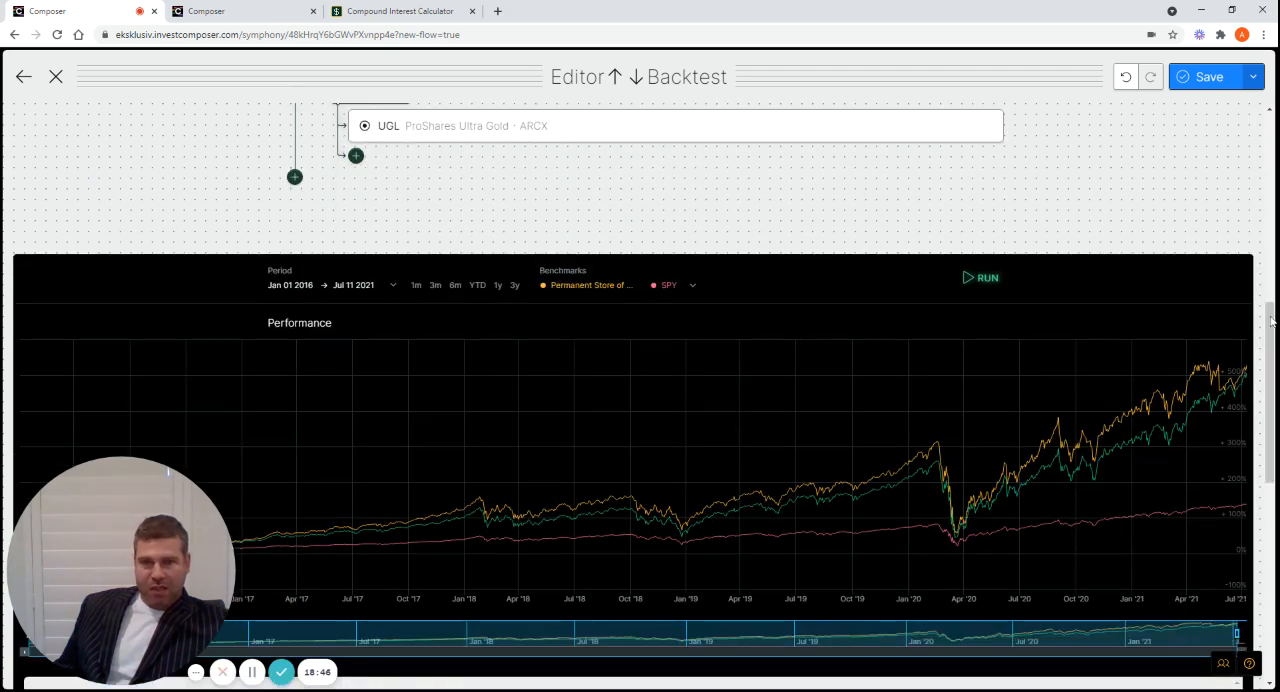
left_click(309, 288)
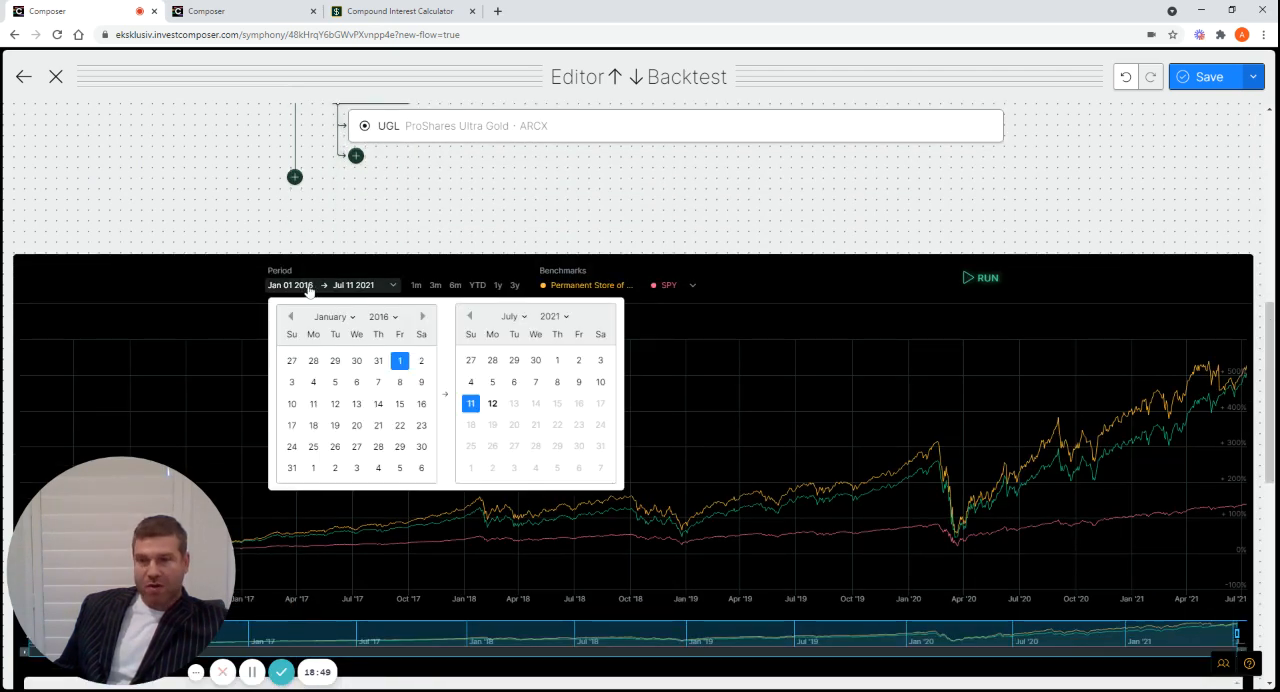
left_click(390, 318)
scroll(385, 405, "down", 3)
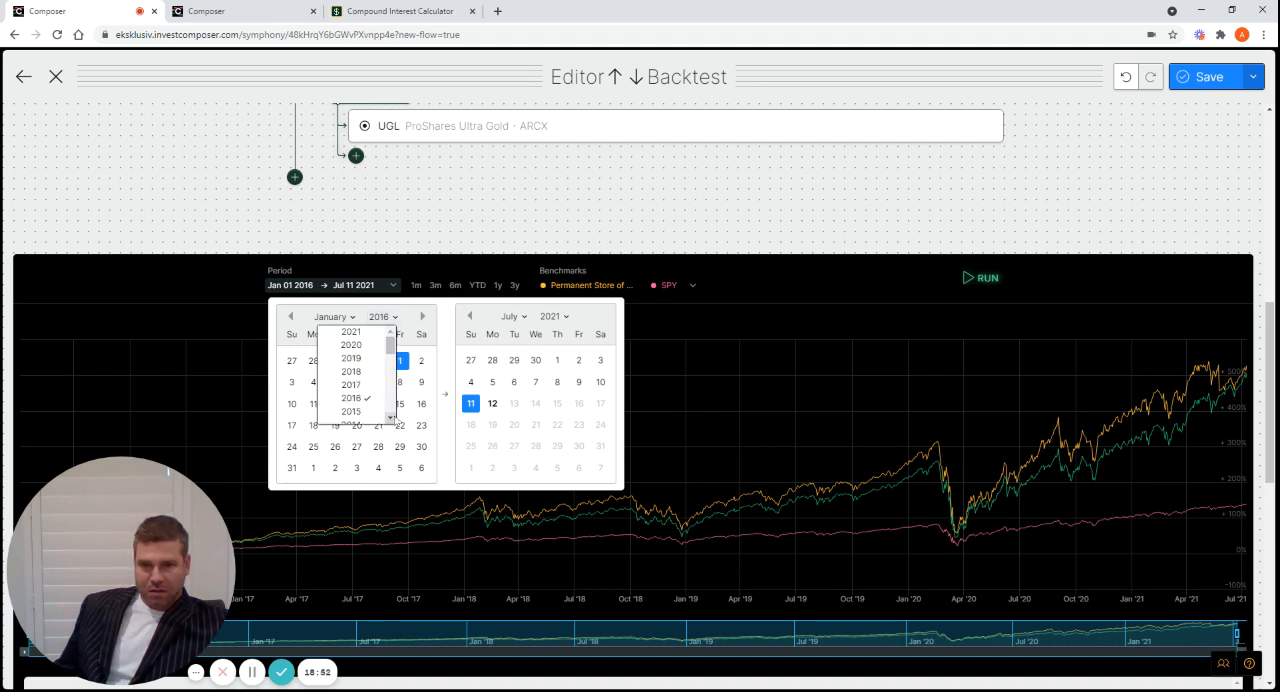
scroll(391, 416, "down", 3)
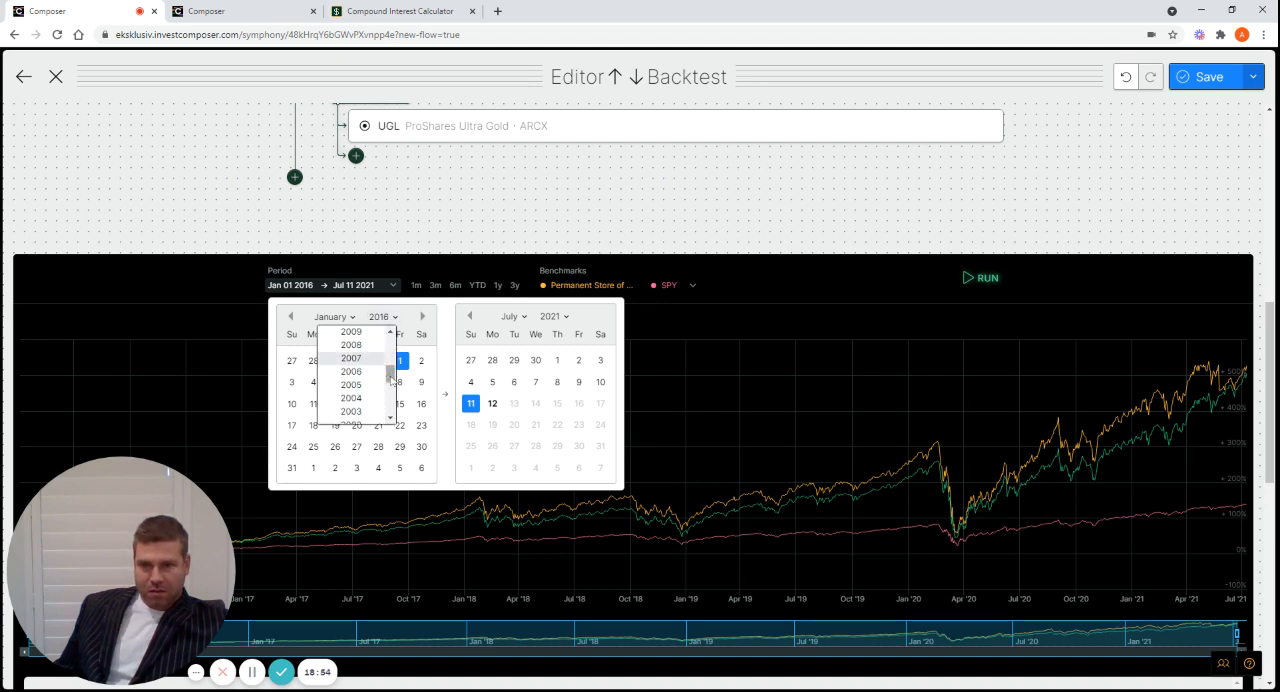
left_click_drag(392, 373, 393, 371)
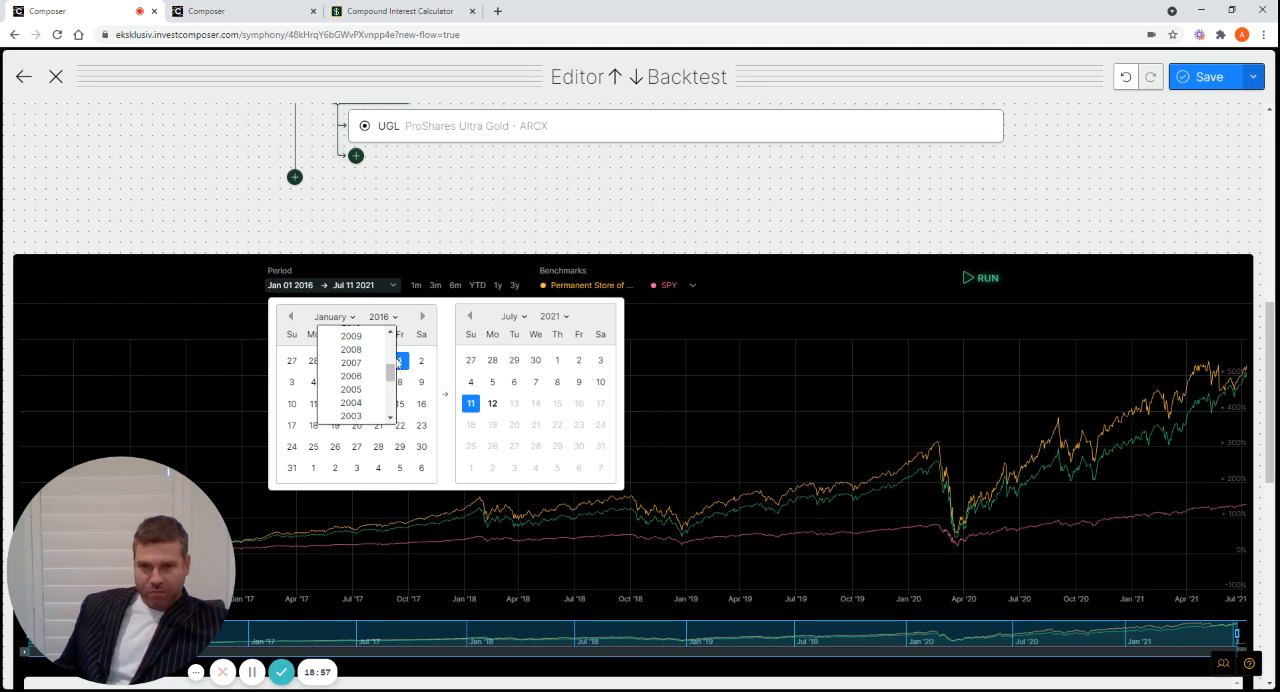
scroll(392, 340, "up", 2)
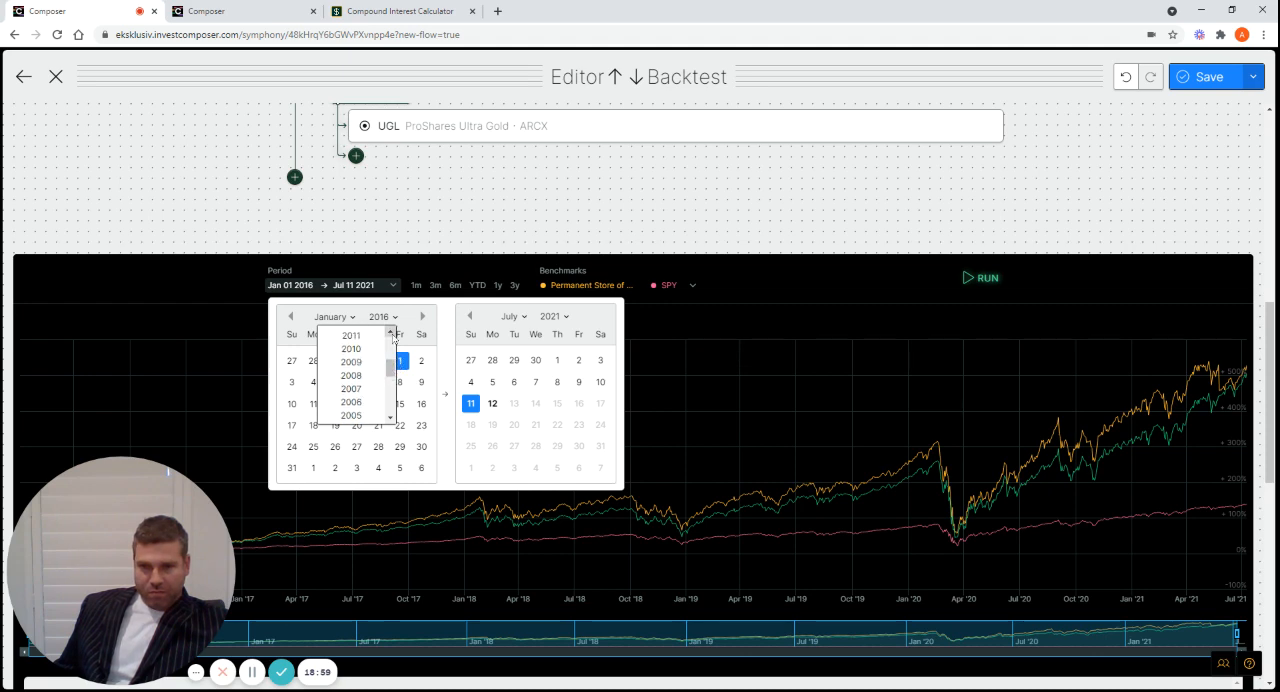
left_click(352, 340)
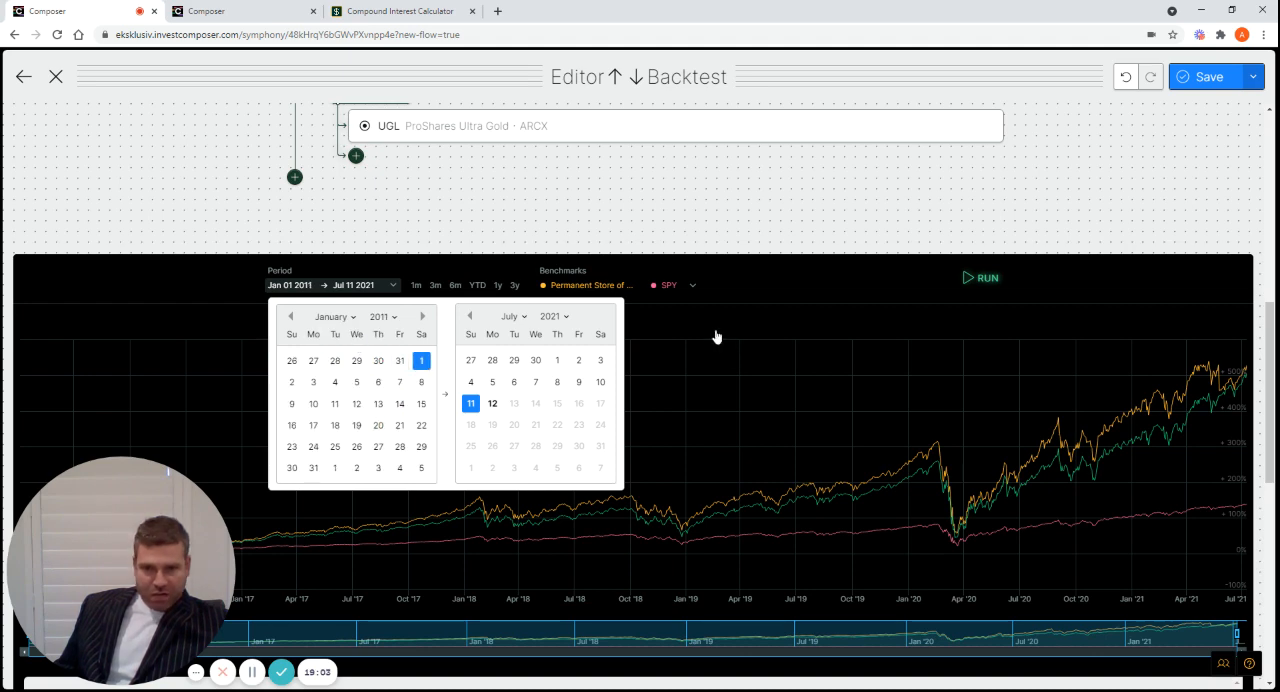
left_click(710, 384)
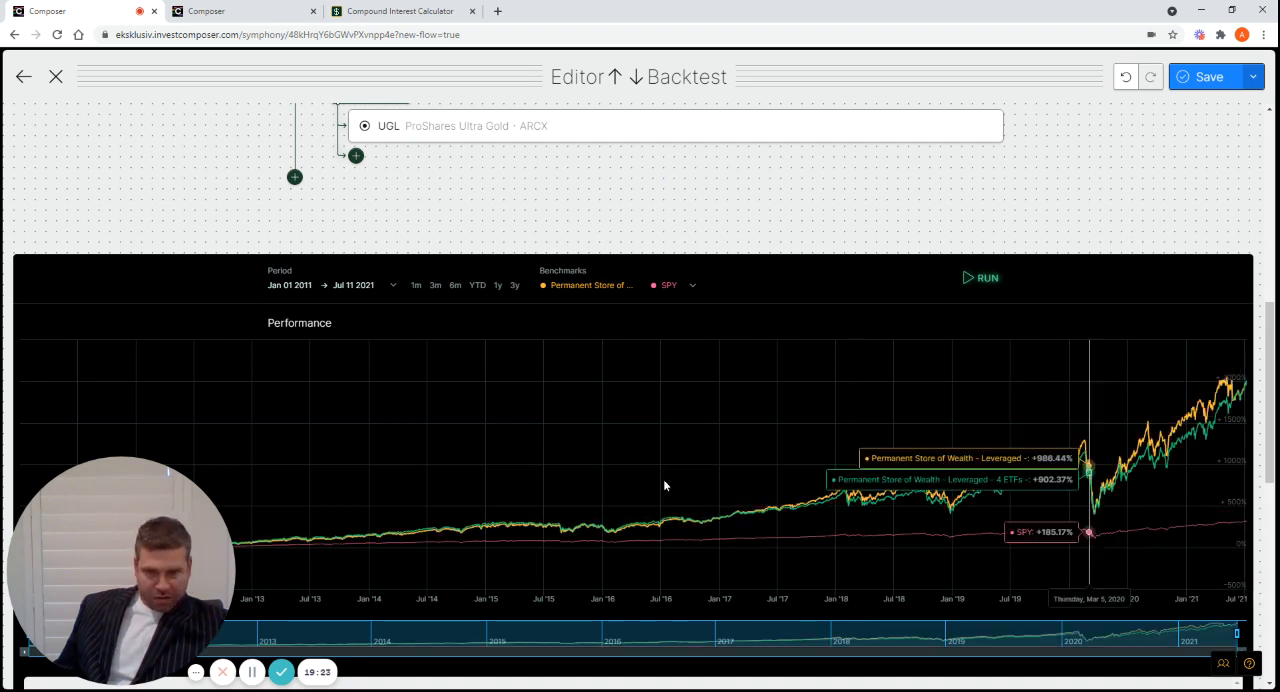
scroll(663, 485, "down", 3)
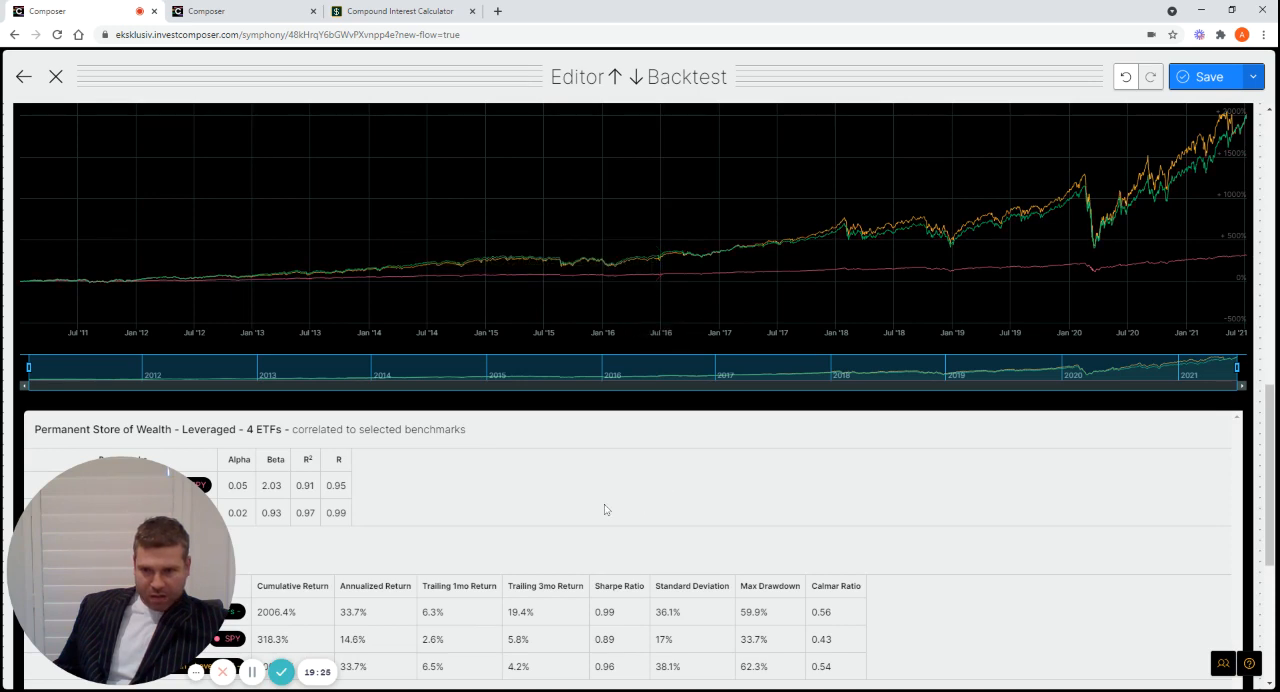
scroll(604, 510, "down", 1)
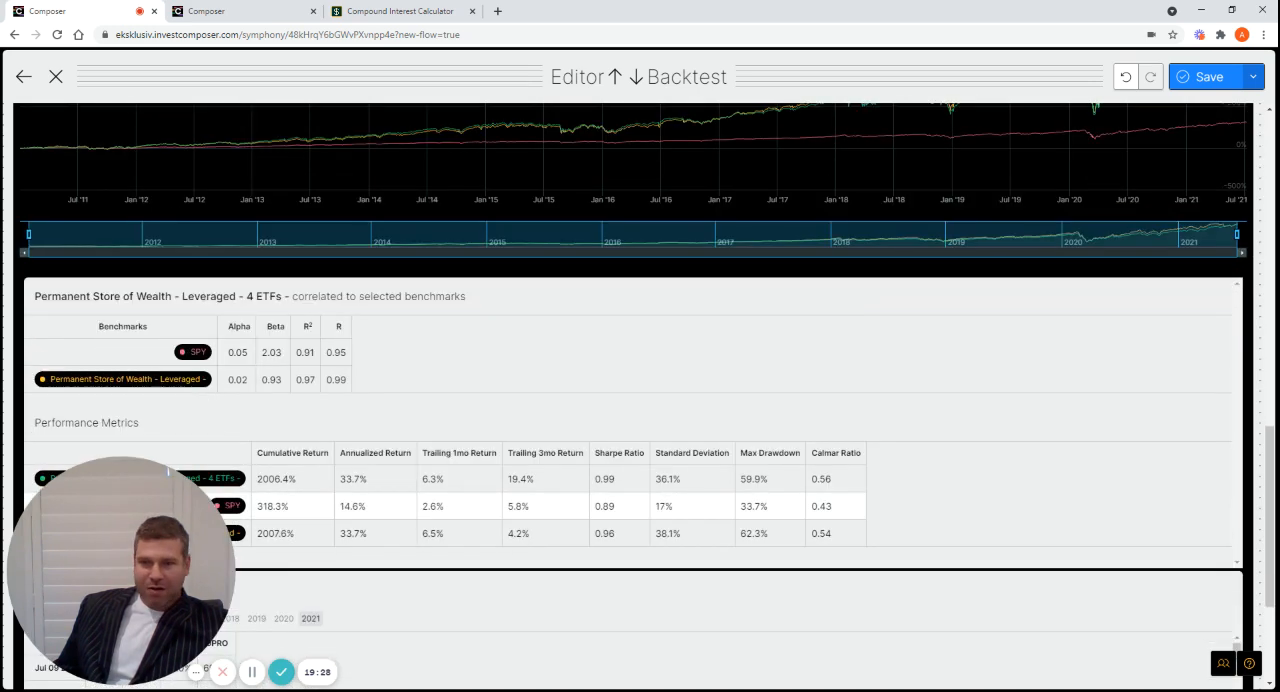
scroll(606, 502, "down", 1)
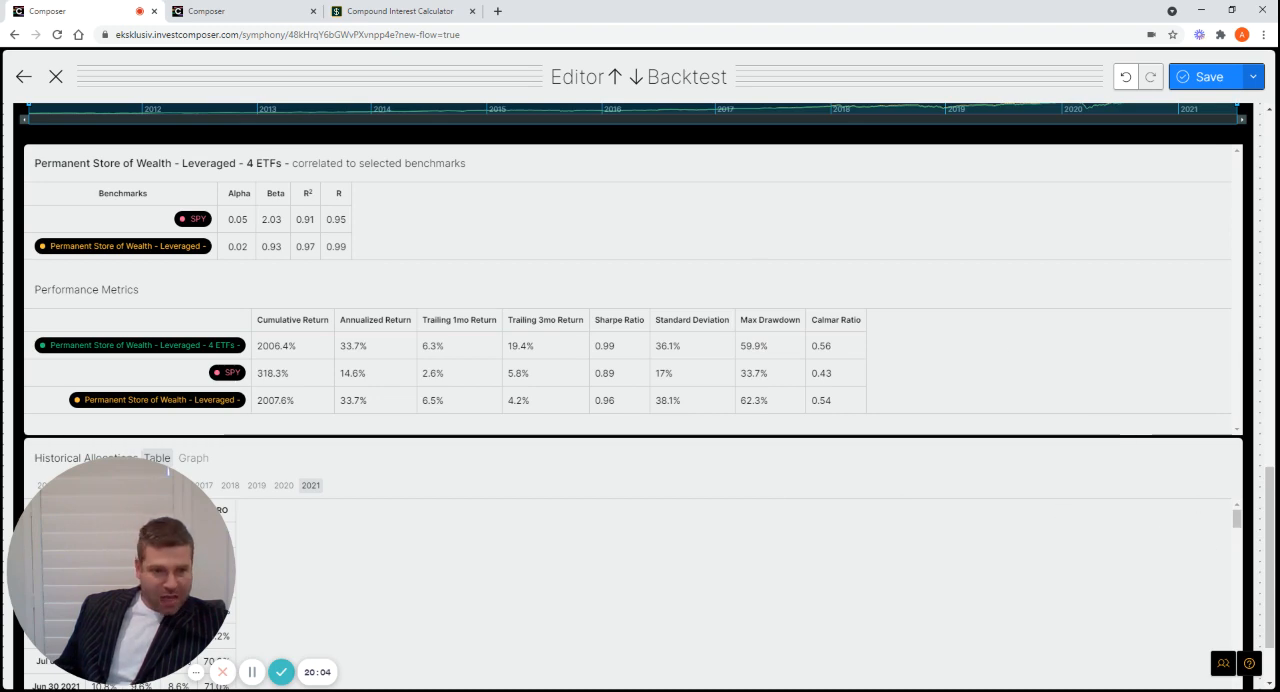
scroll(1277, 296, "up", 2)
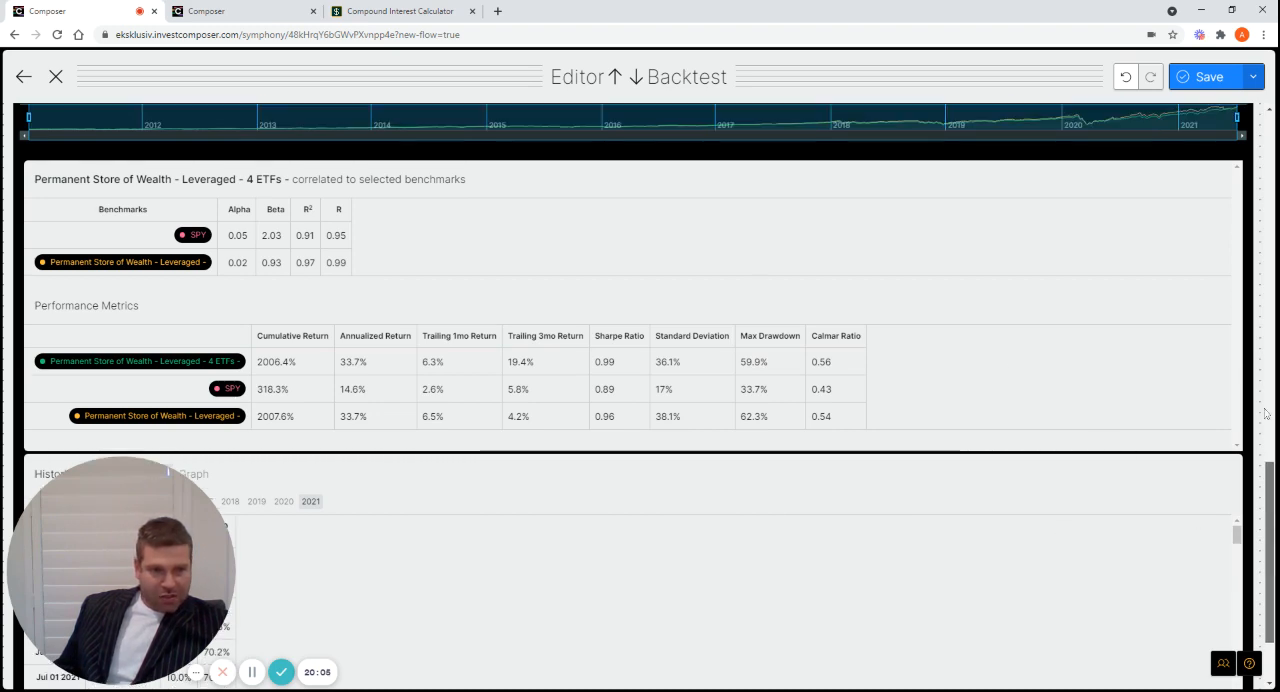
scroll(1277, 296, "up", 5)
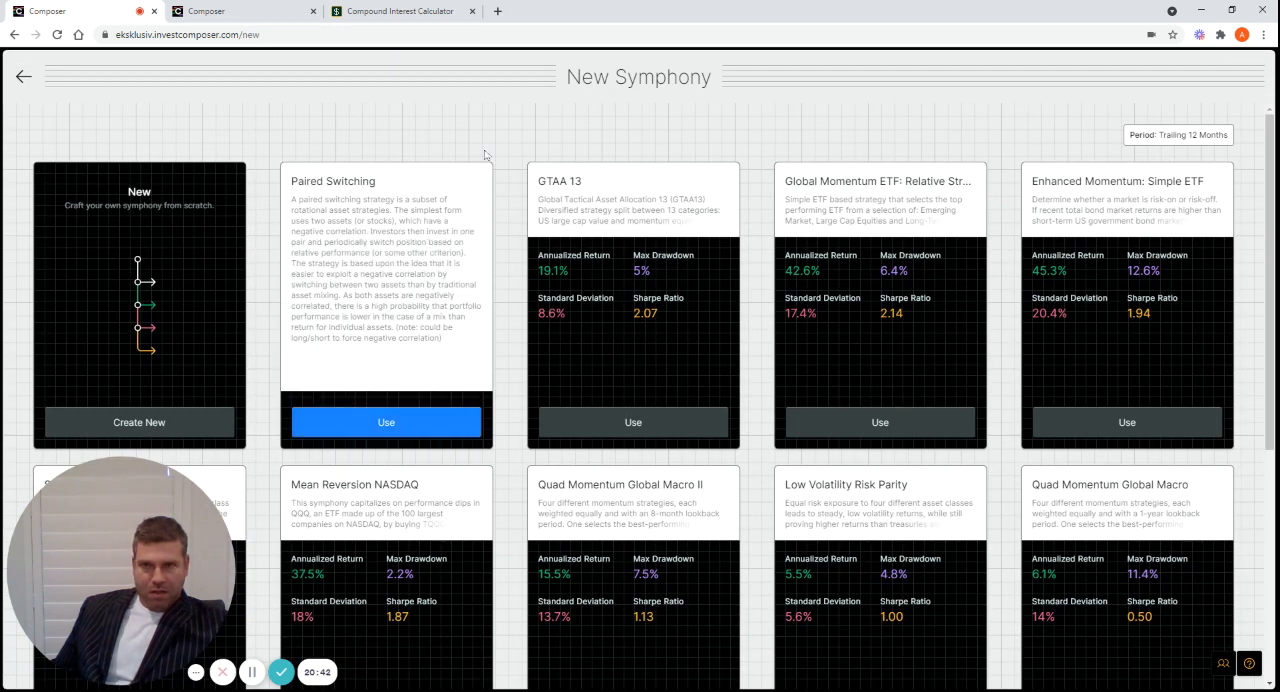
Return from the Permanent Store of Wealth - 4 ETFs - symphony to the library and review the listed symphonies' trailing 12-month metrics
left_click(253, 15)
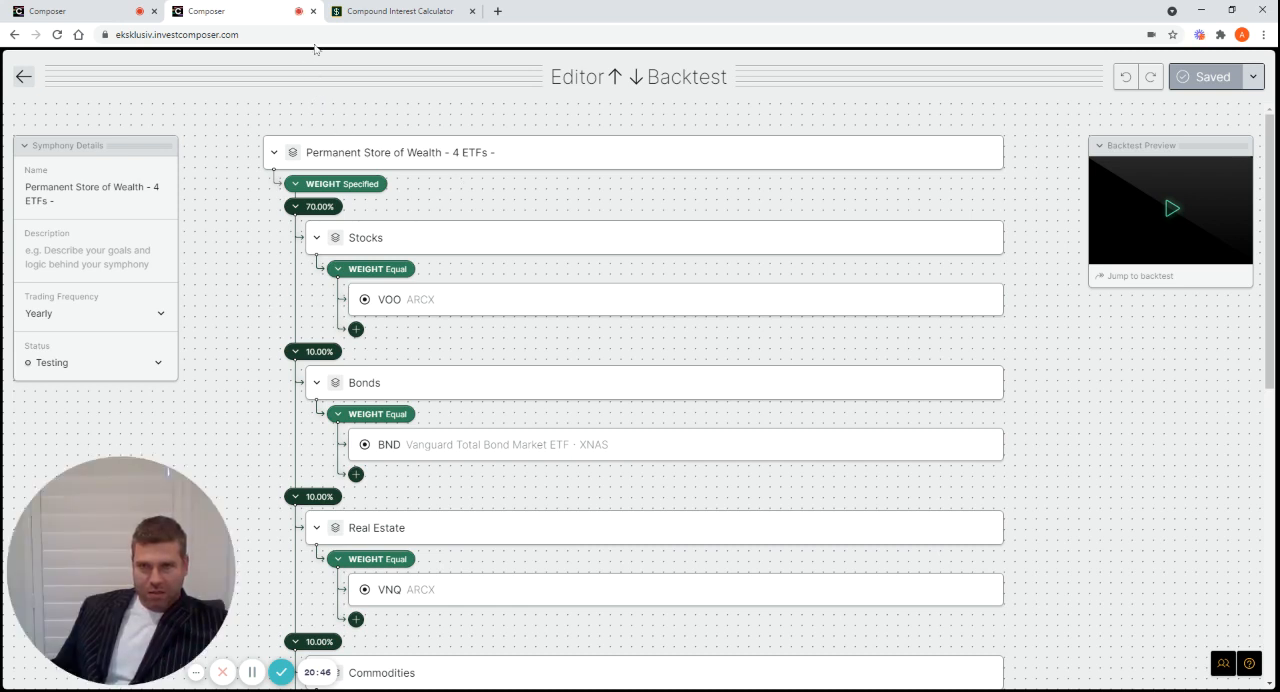
left_click(24, 77)
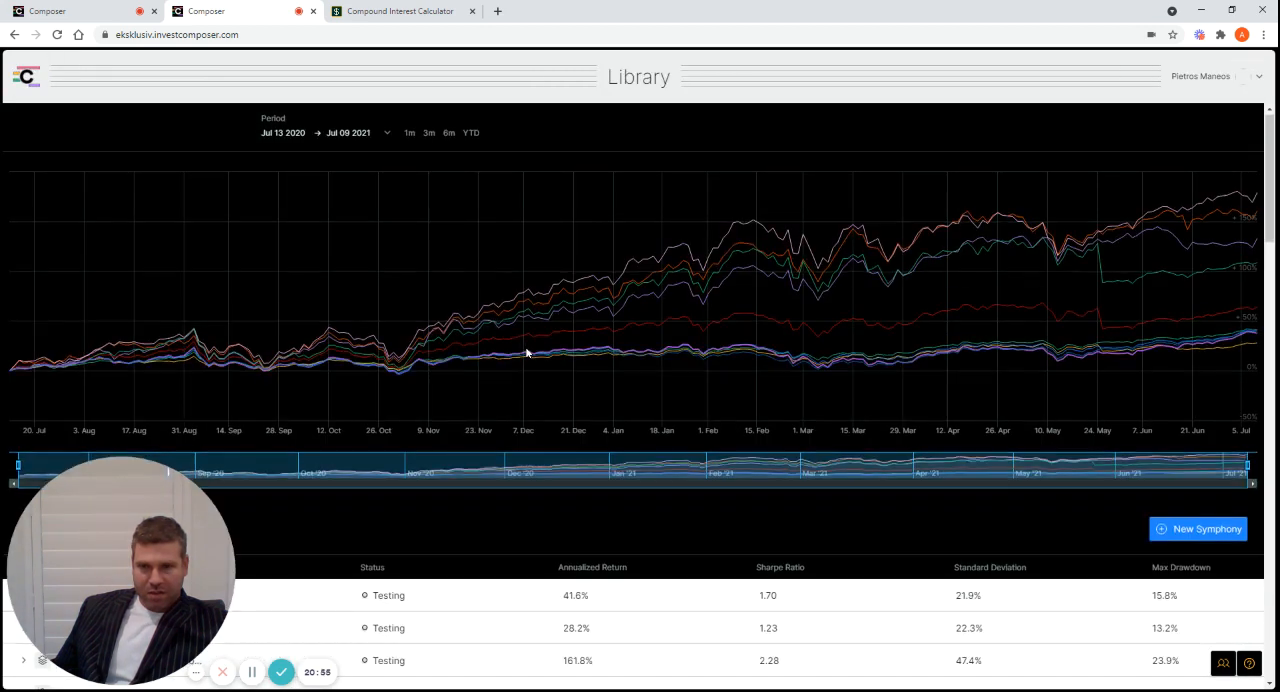
scroll(527, 353, "down", 3)
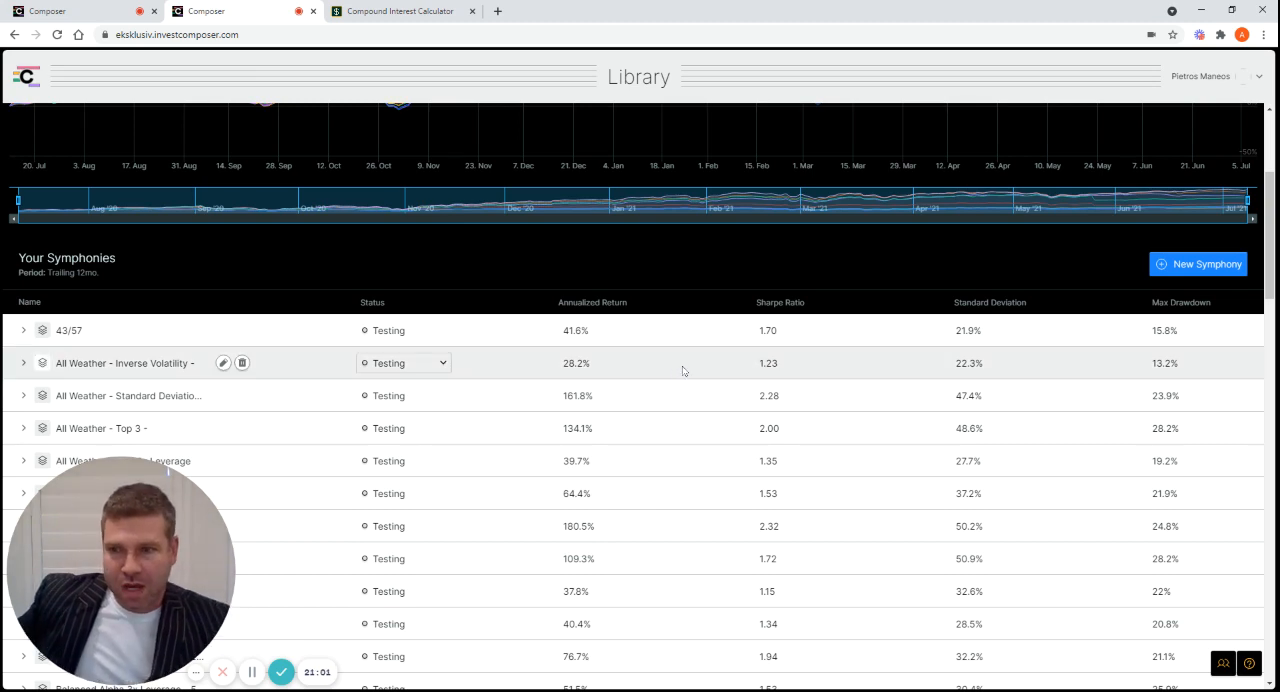
scroll(678, 369, "down", 1)
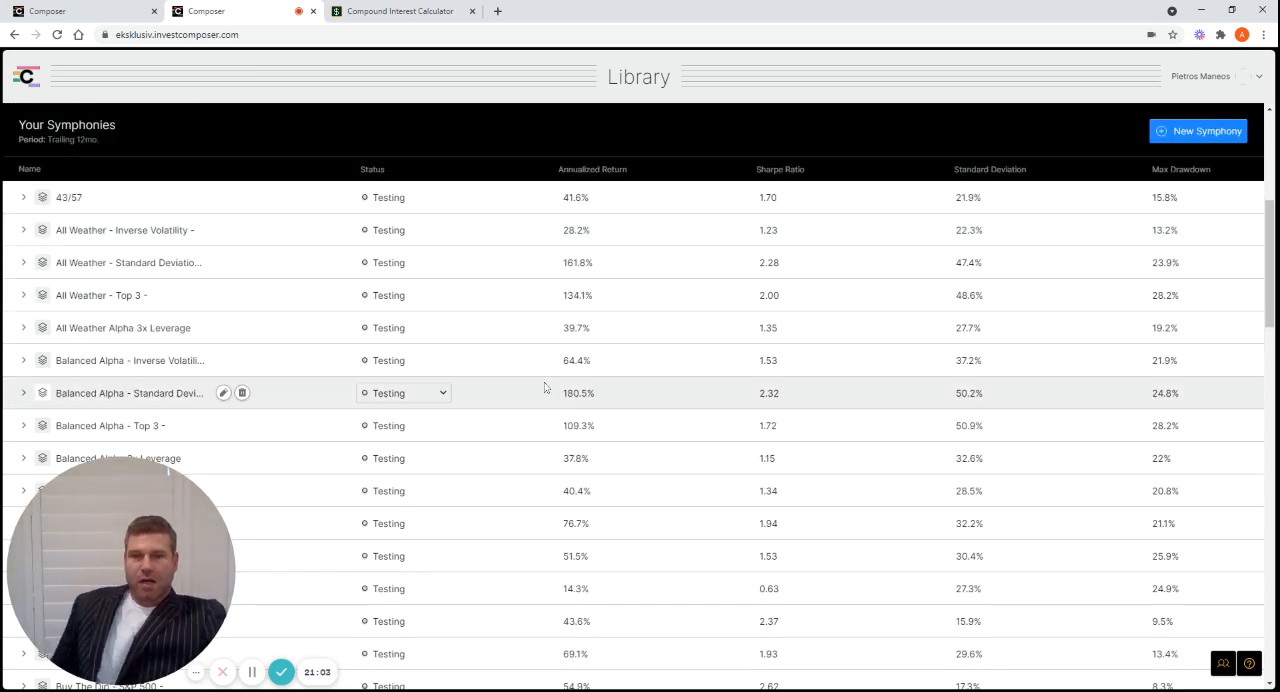
scroll(545, 387, "down", 2)
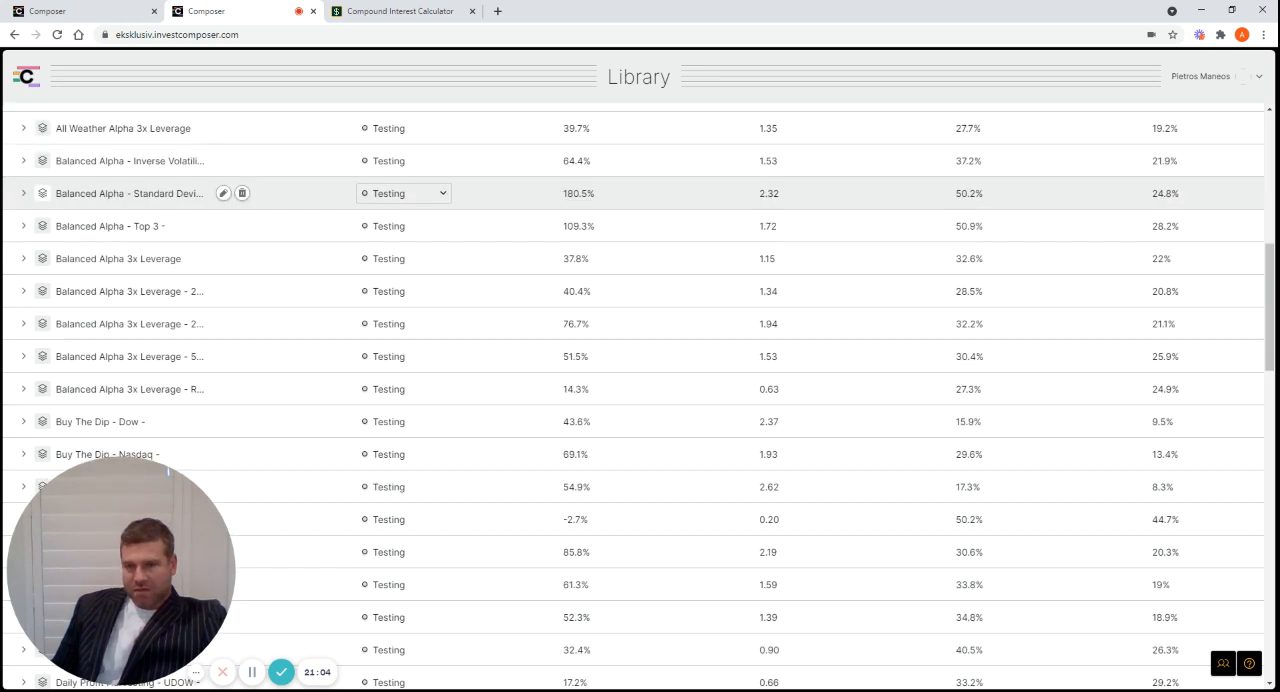
scroll(545, 387, "down", 2)
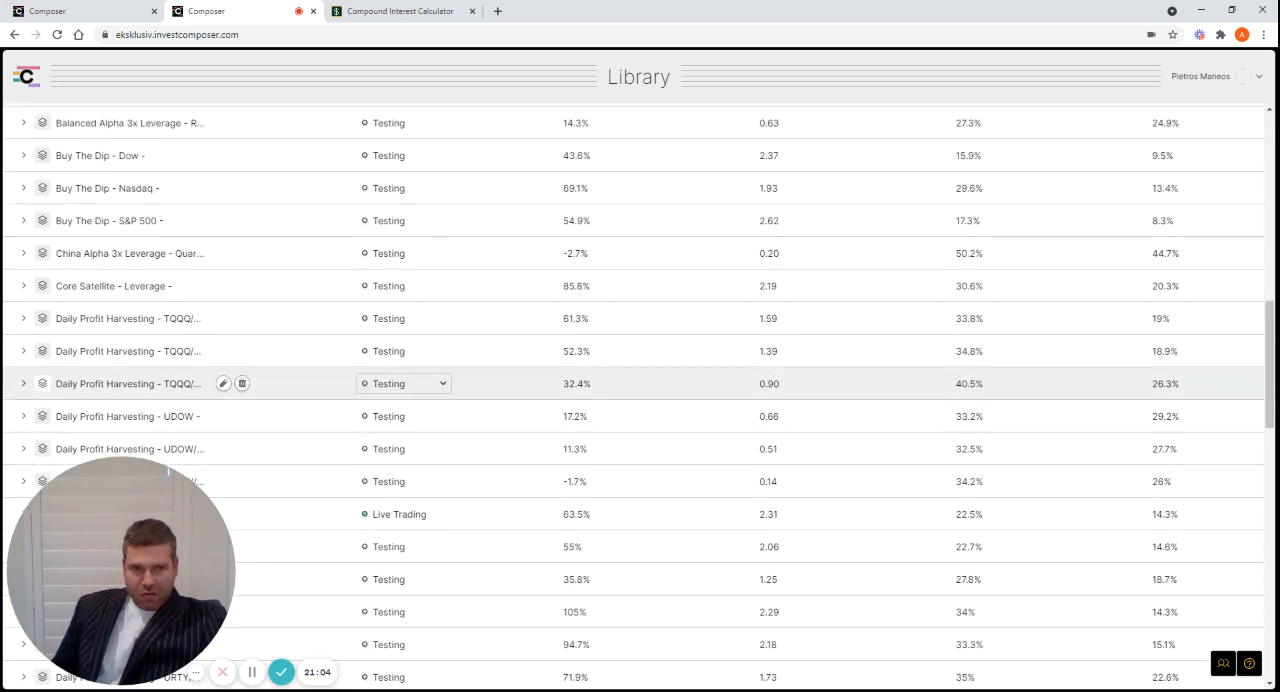
scroll(545, 387, "up", 5)
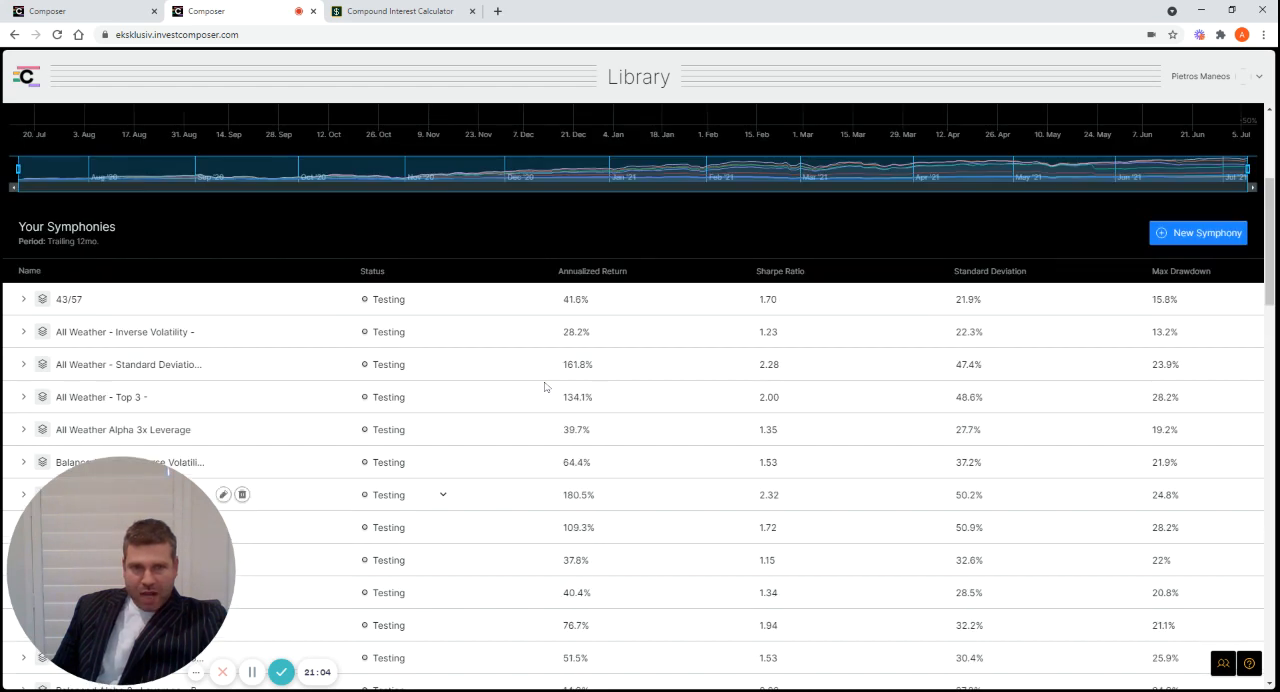
scroll(545, 387, "up", 1)
Find the Permanent Store of Wealth - Leveraged - 4 ETFs - symphony in the library and open it to view its allocation
scroll(543, 389, "down", 1)
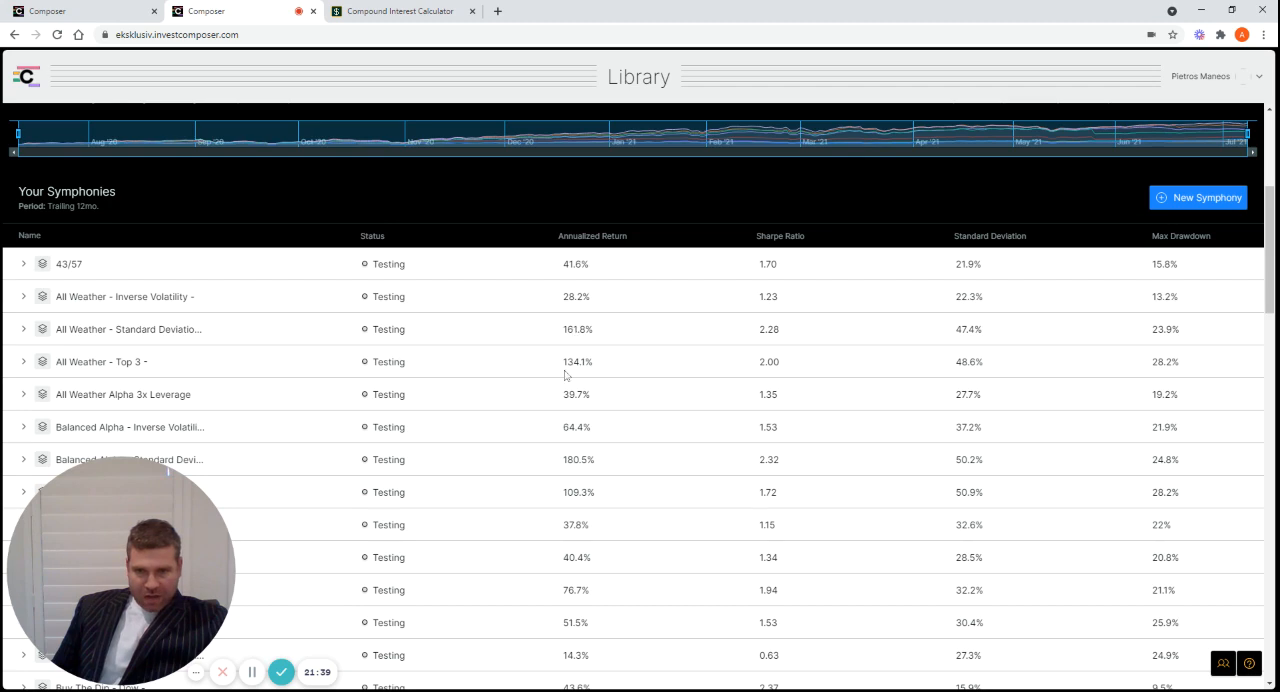
scroll(663, 425, "down", 2)
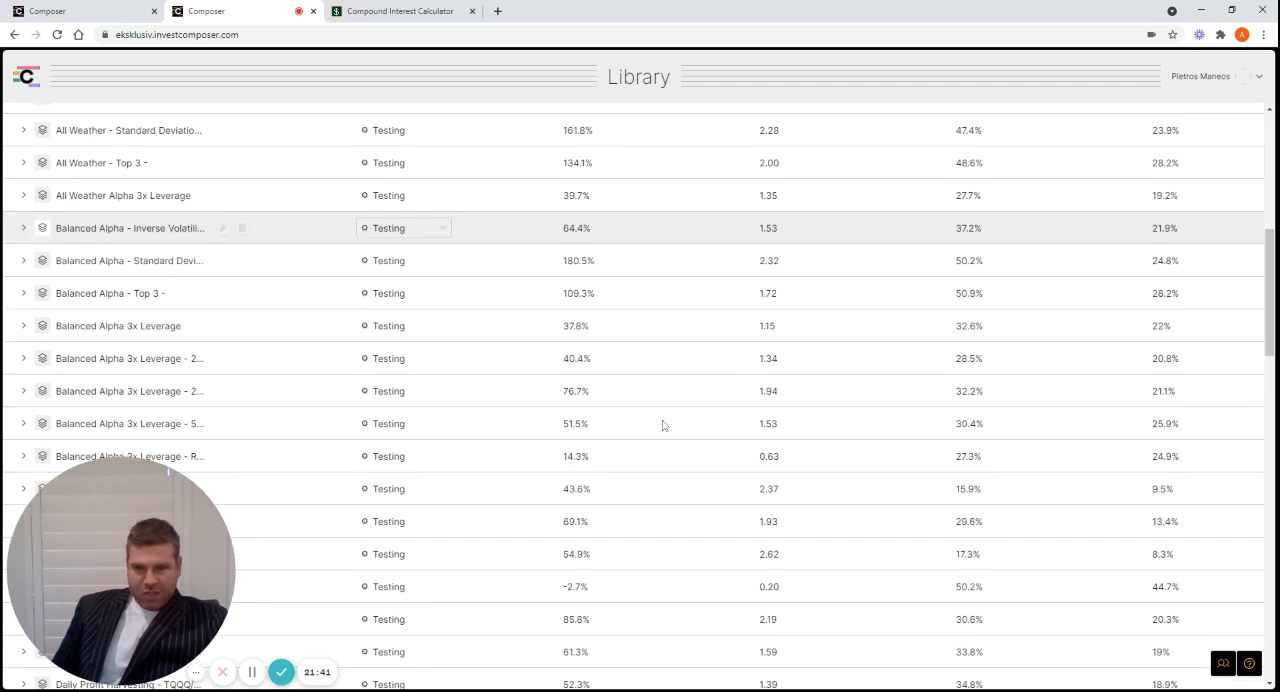
scroll(663, 425, "down", 4)
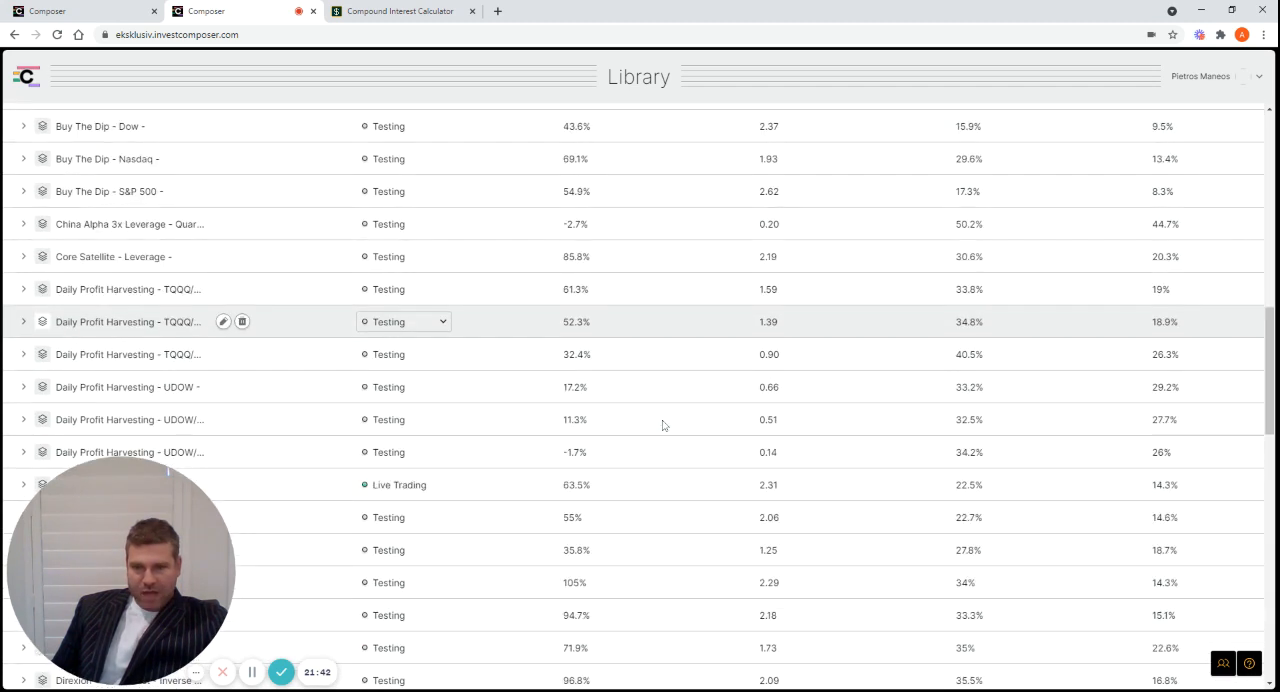
scroll(663, 425, "down", 3)
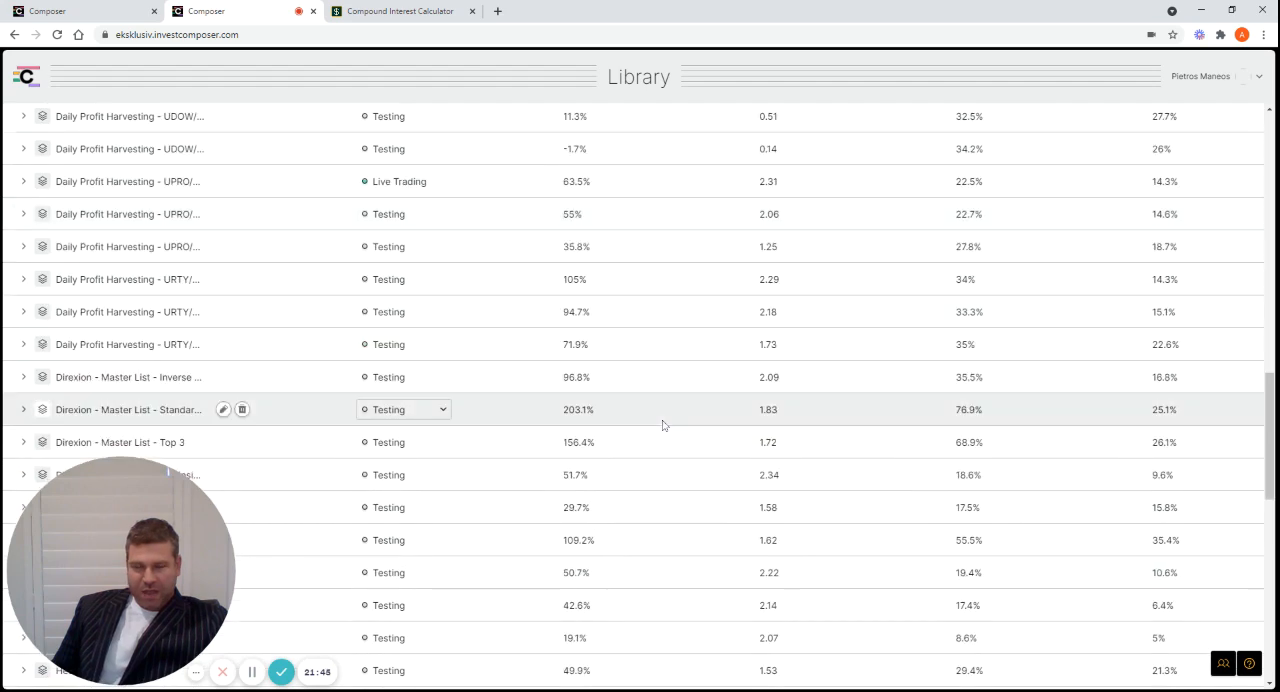
scroll(663, 425, "down", 5)
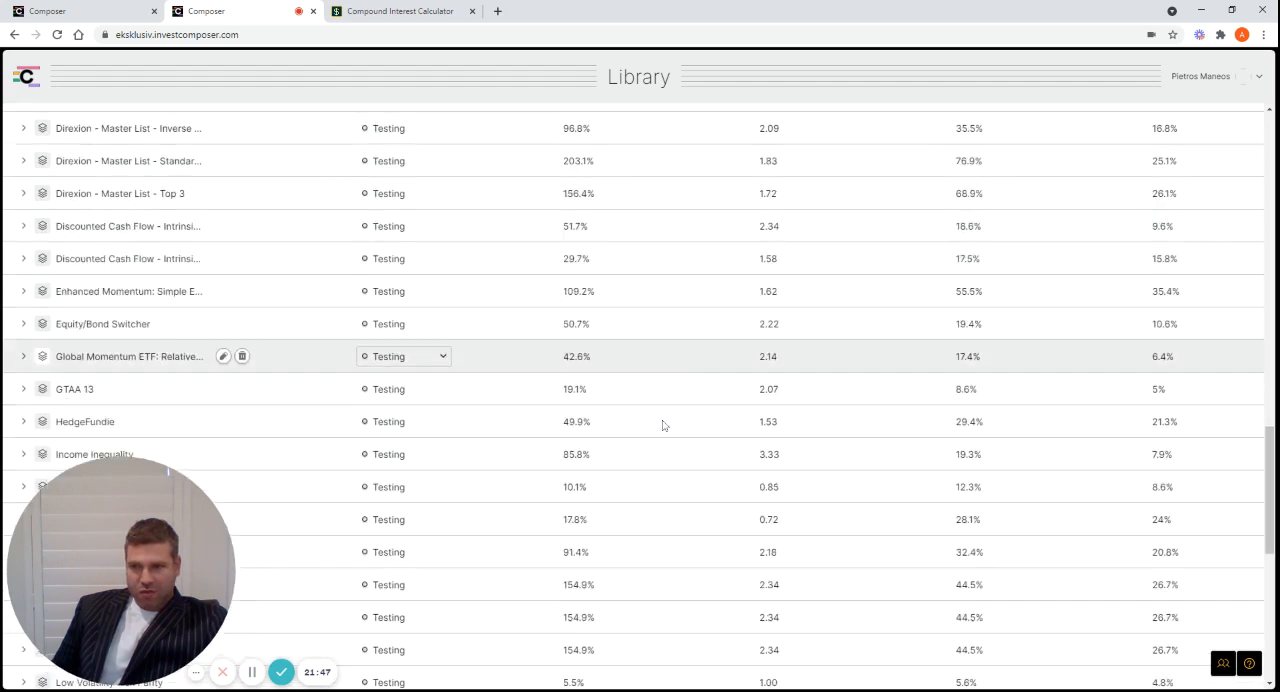
scroll(617, 363, "down", 2)
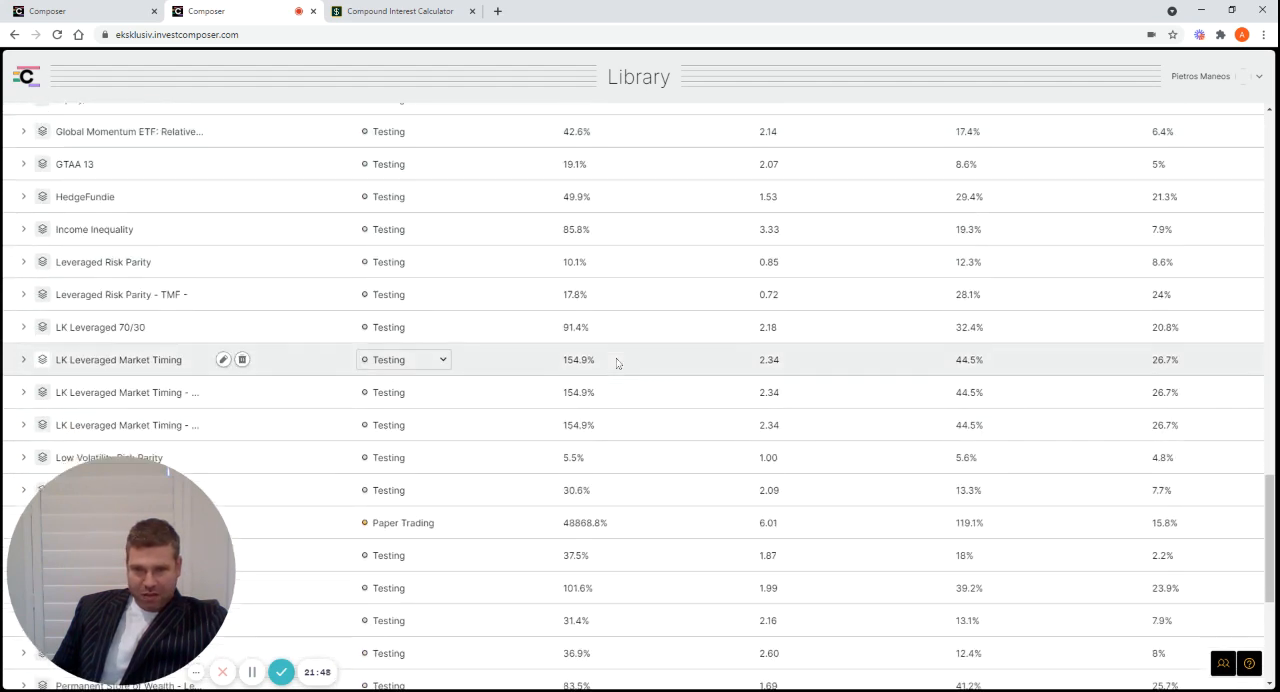
scroll(617, 364, "down", 2)
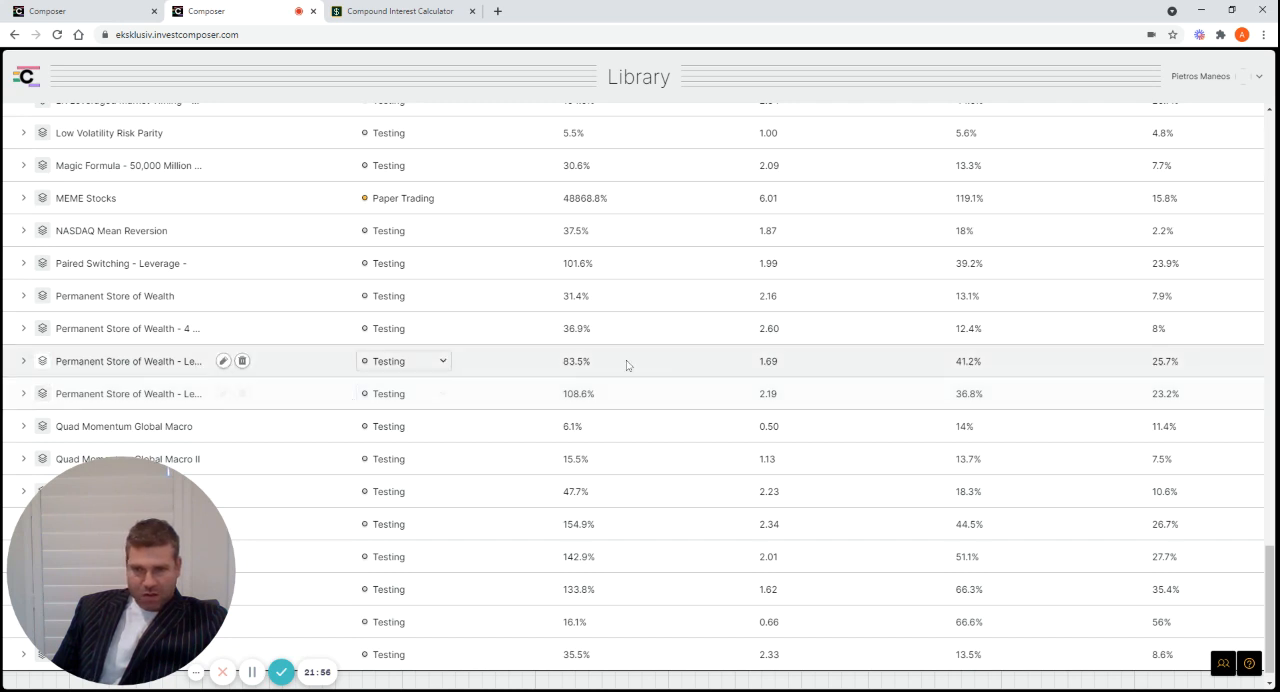
left_click(160, 398)
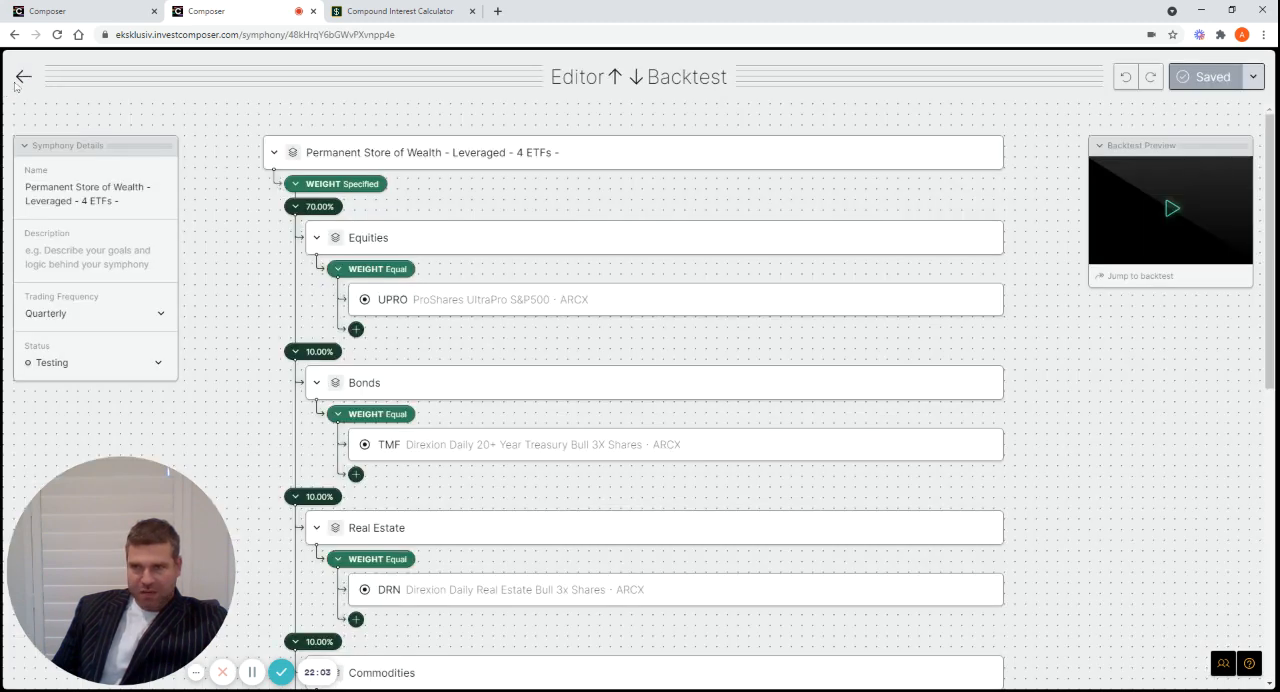
Go back to the library and locate the Permanent Store of Wealth symphonies to compare their listed metrics
left_click(20, 79)
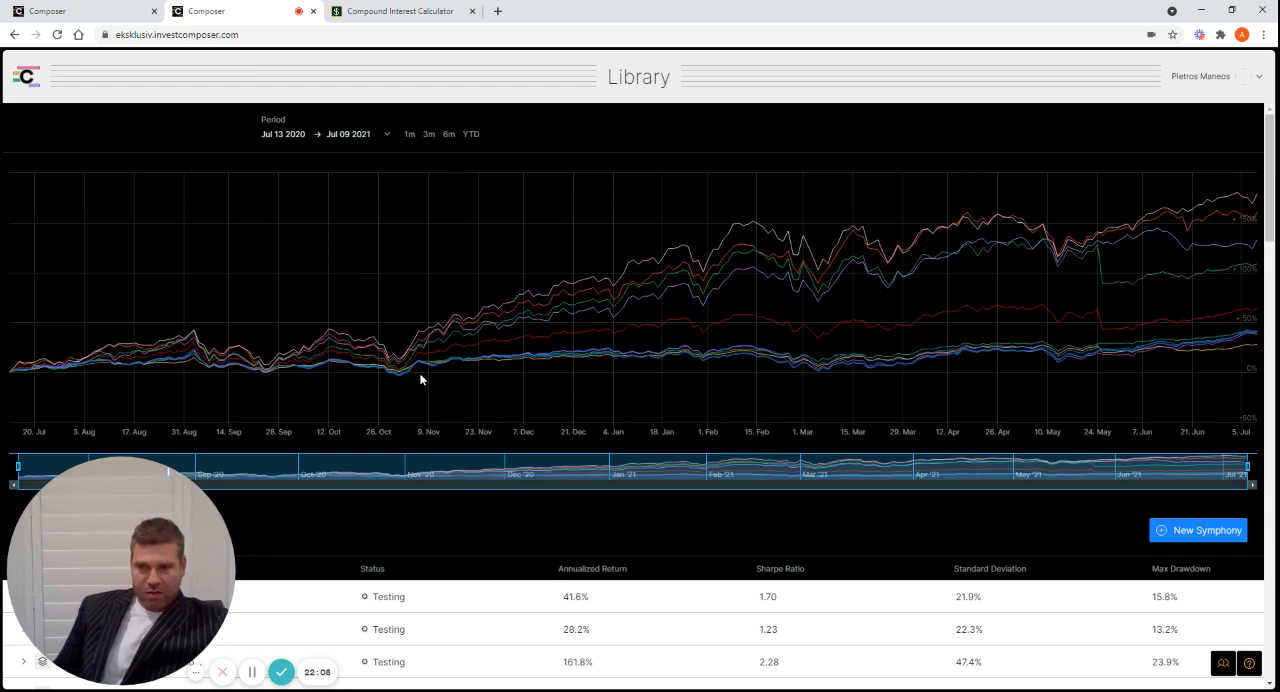
scroll(423, 385, "down", 15)
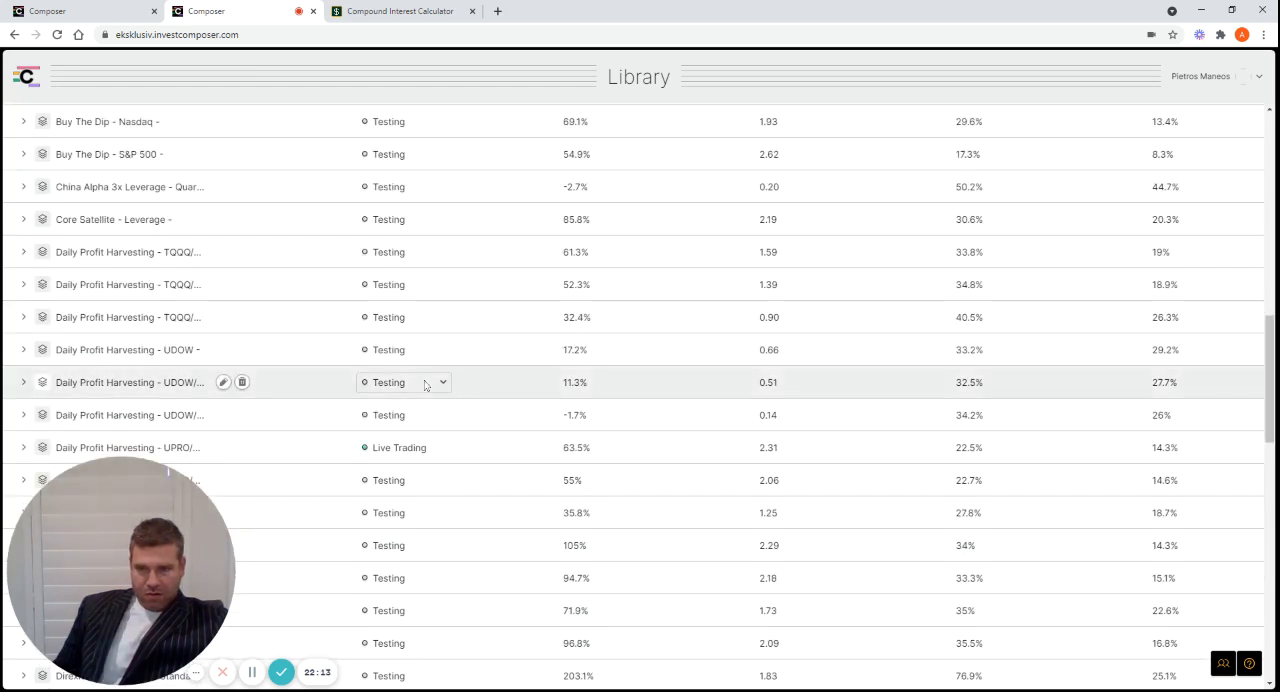
scroll(426, 387, "down", 8)
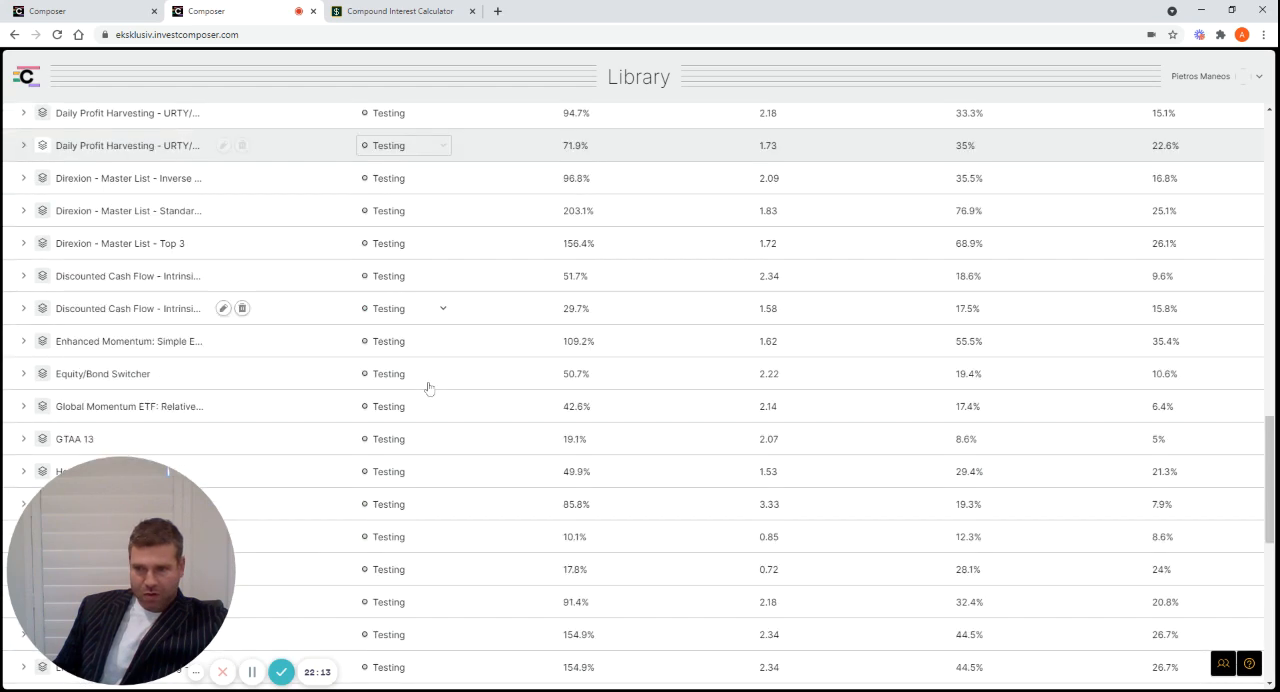
scroll(428, 388, "down", 2)
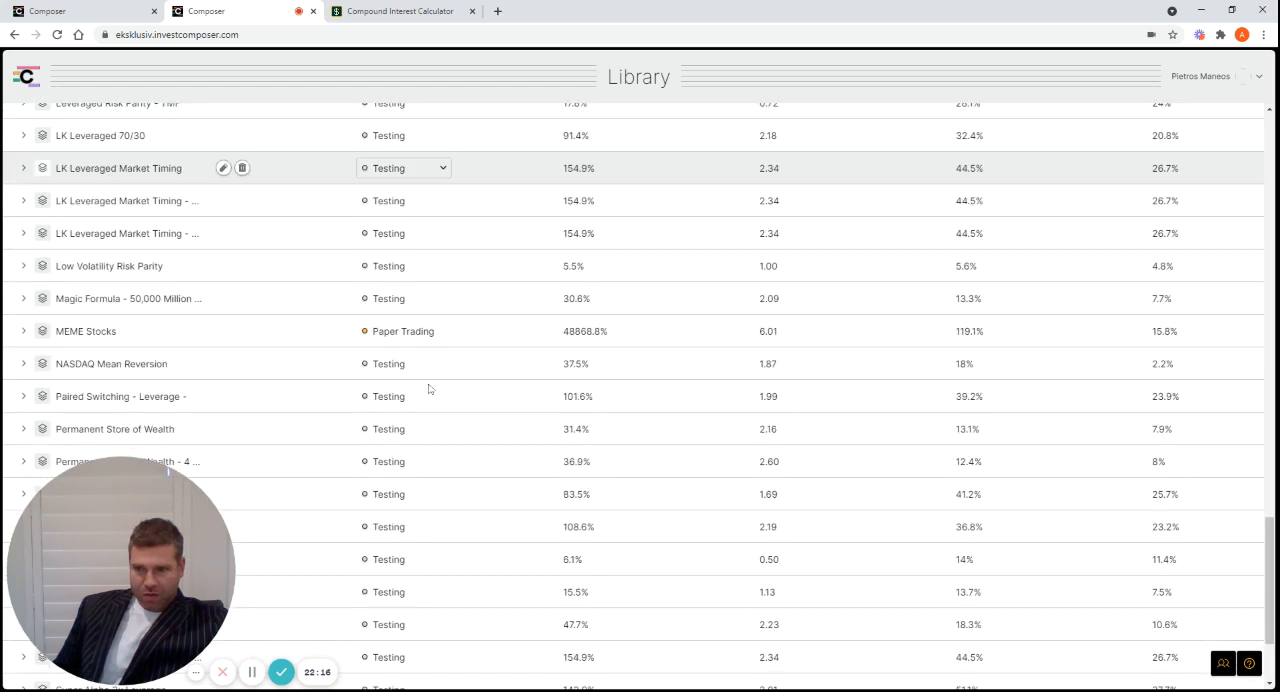
scroll(428, 388, "down", 1)
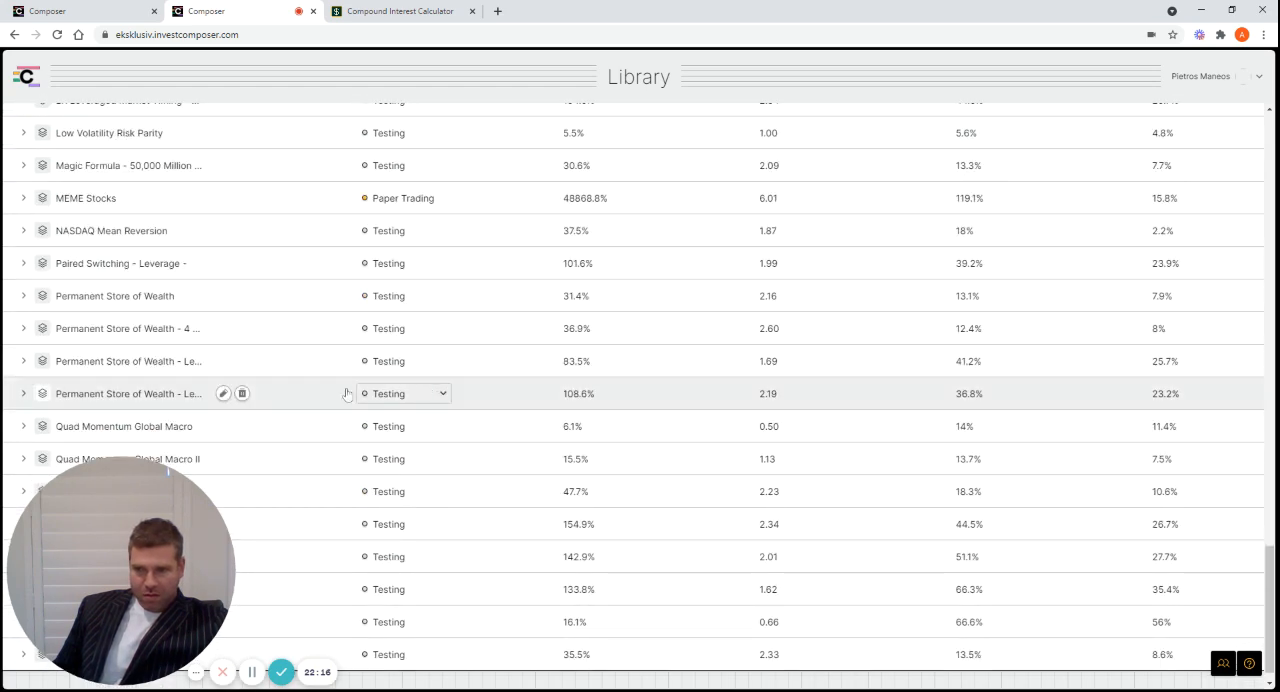